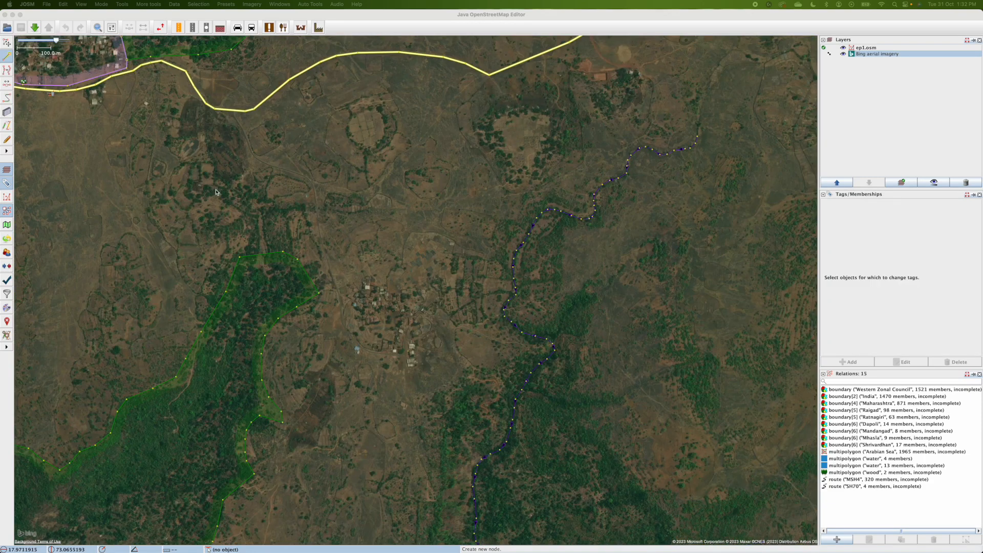
# Add the Geosadak imagery layer, inspect the labelled road into the village, and hide the layer to reveal the Bing imagery
pyautogui.scroll(6, 276, 163)
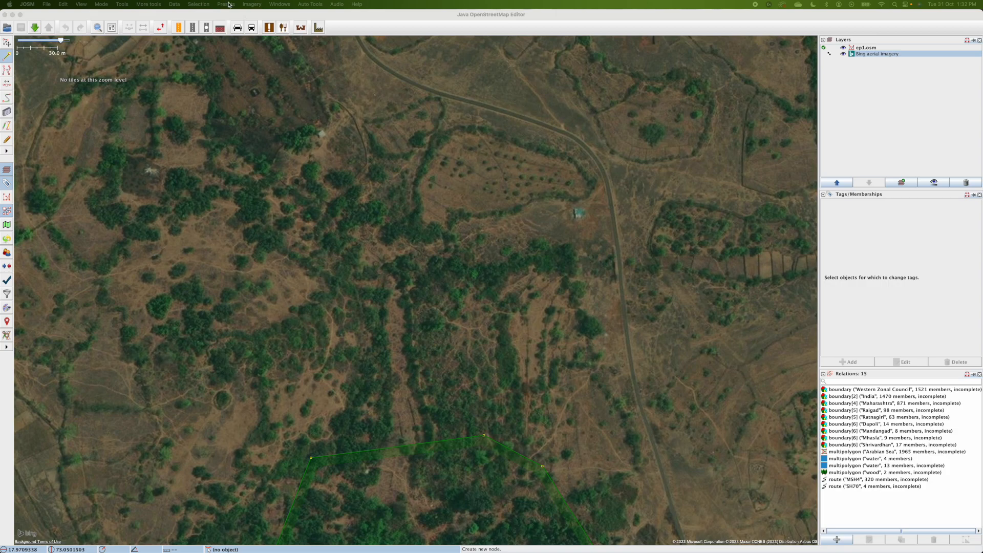
pyautogui.click(250, 5)
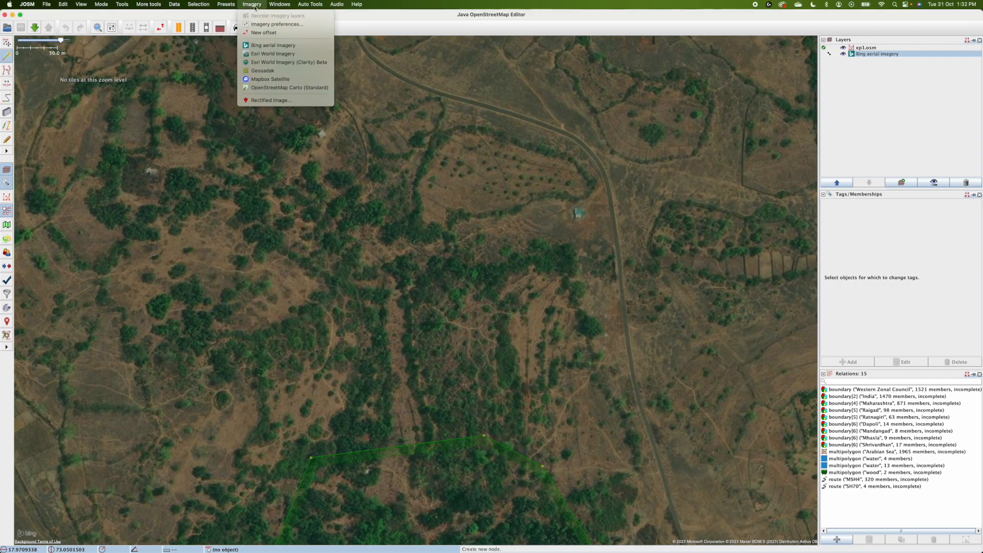
pyautogui.click(271, 72)
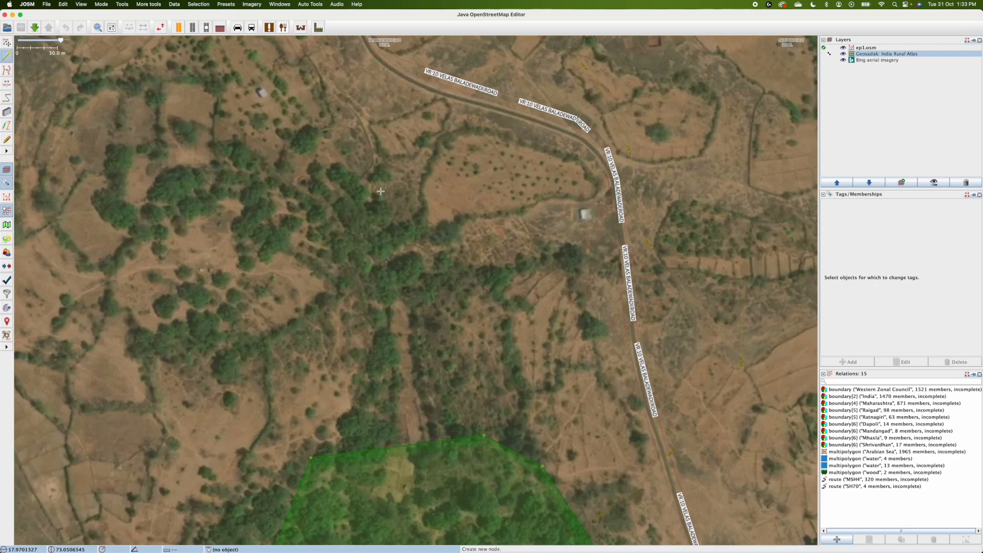
pyautogui.moveTo(514, 303); pyautogui.dragTo(273, 98)
pyautogui.moveTo(553, 321); pyautogui.dragTo(534, 281)
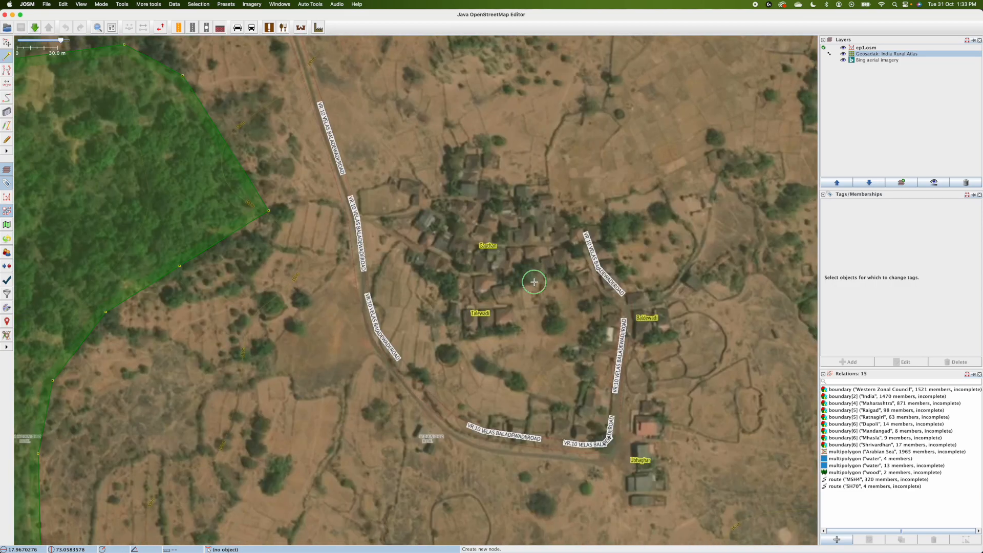
pyautogui.scroll(-2, 535, 284)
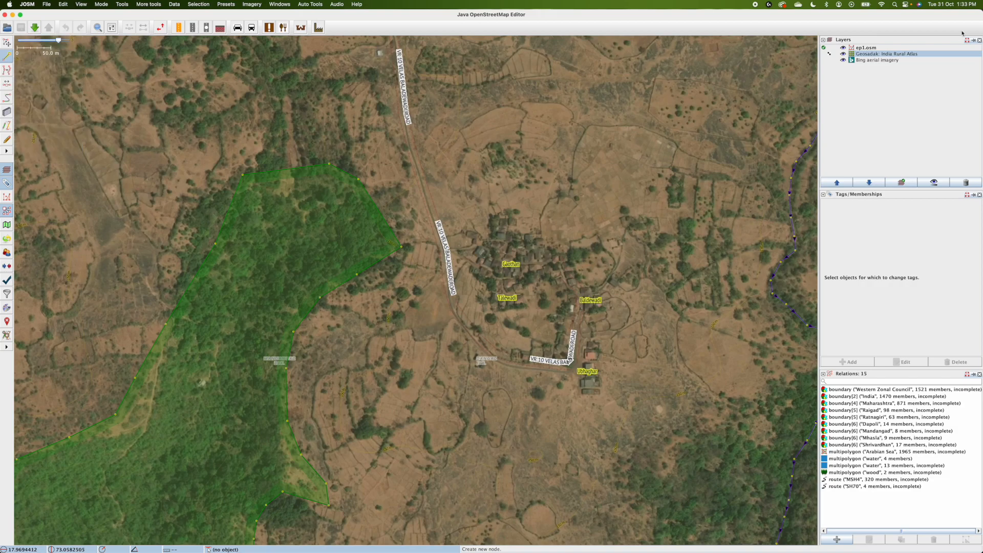
pyautogui.click(844, 53)
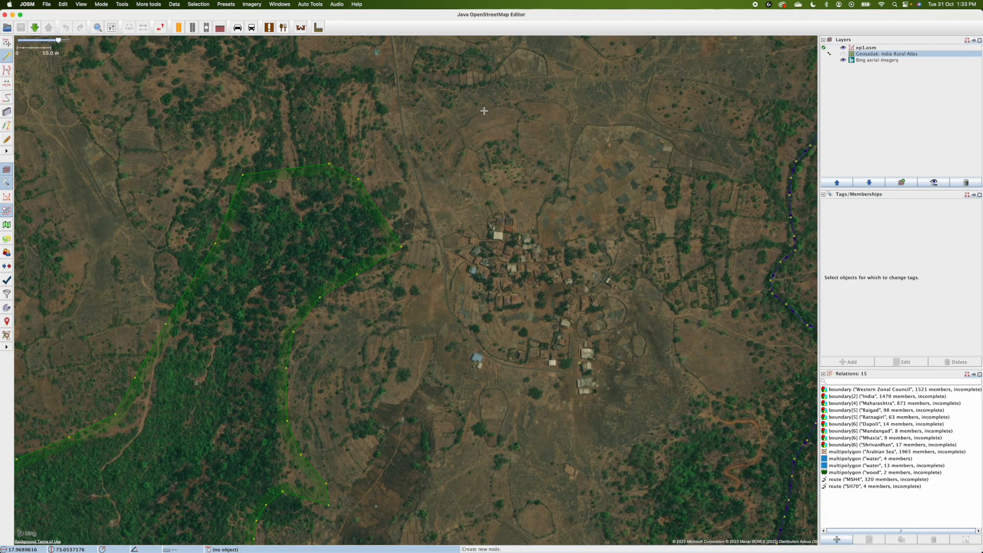
# Start a new way on Umaroli Bankot killa Road where the side road branches off, and trace its first stretch southeast
pyautogui.moveTo(466, 151); pyautogui.dragTo(533, 340)
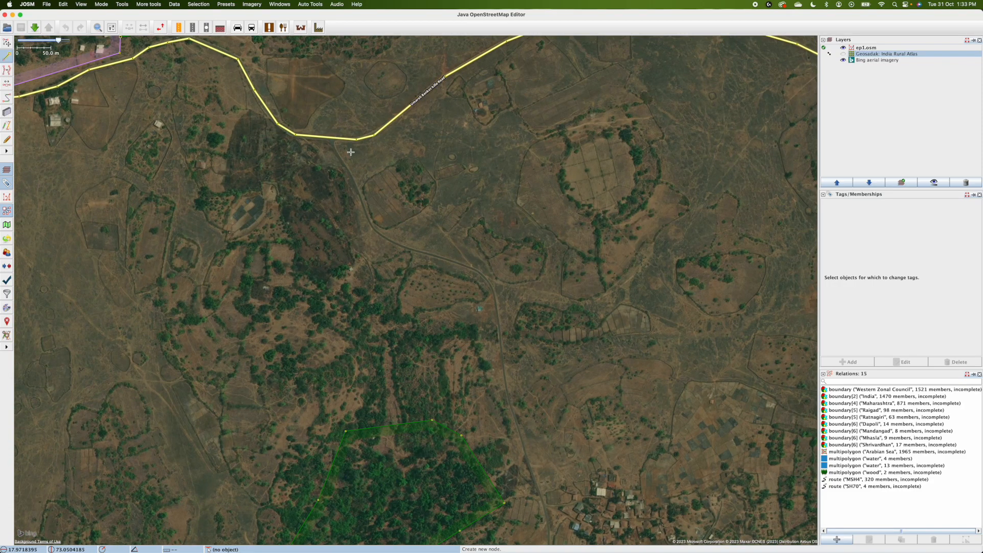
pyautogui.scroll(4, 323, 138)
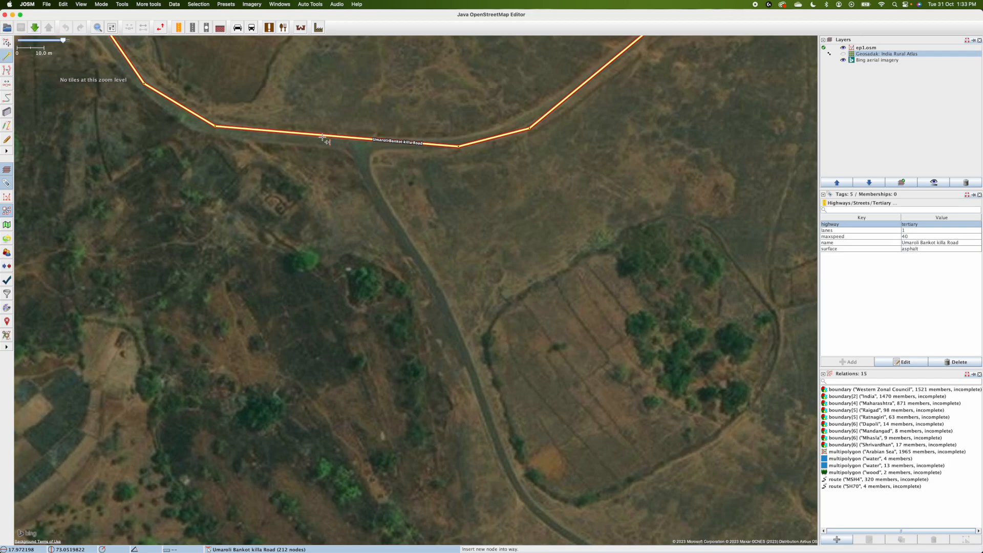
pyautogui.press('Escape')
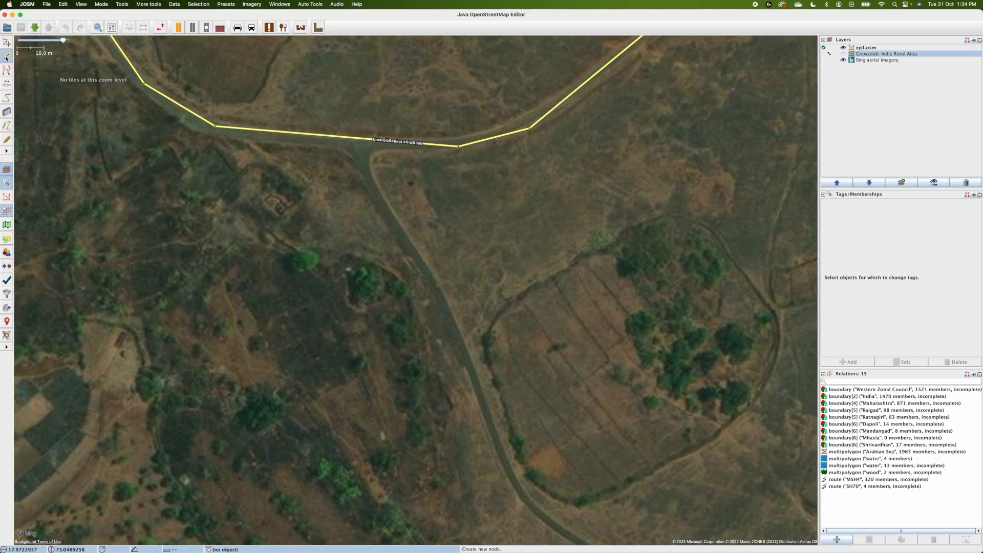
pyautogui.click(348, 137)
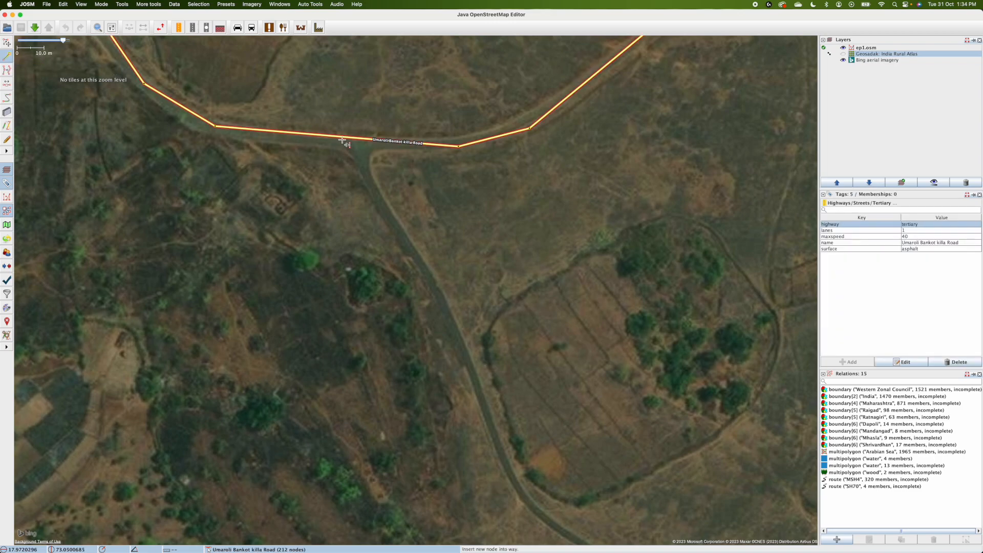
pyautogui.click(399, 230)
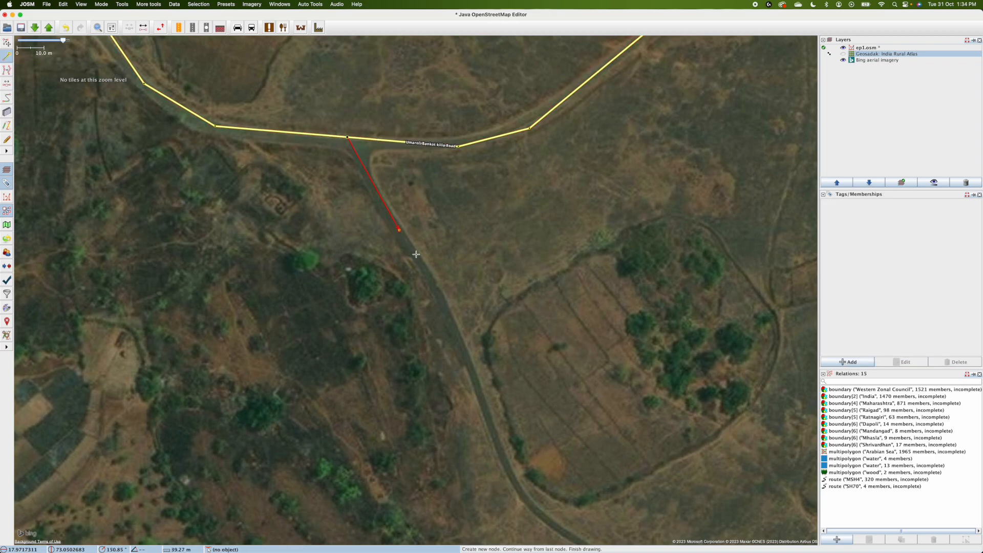
pyautogui.click(438, 291)
pyautogui.click(459, 340)
pyautogui.click(481, 395)
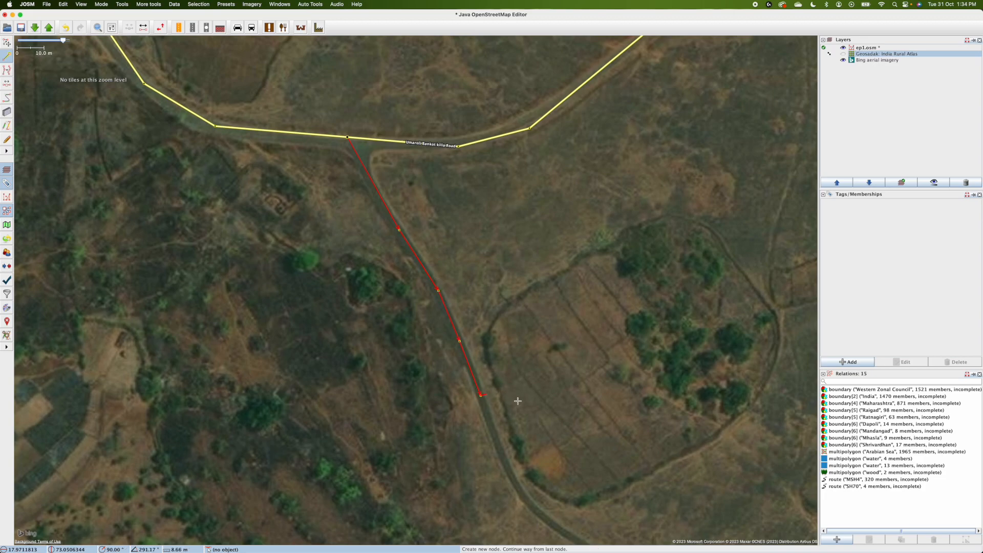
# Continue the way node by node around the bend at the lower edge of the walled field
pyautogui.scroll(-1, 502, 289)
pyautogui.scroll(-5, 502, 288)
pyautogui.click(464, 302)
pyautogui.click(481, 338)
pyautogui.click(494, 360)
pyautogui.click(515, 381)
pyautogui.click(539, 396)
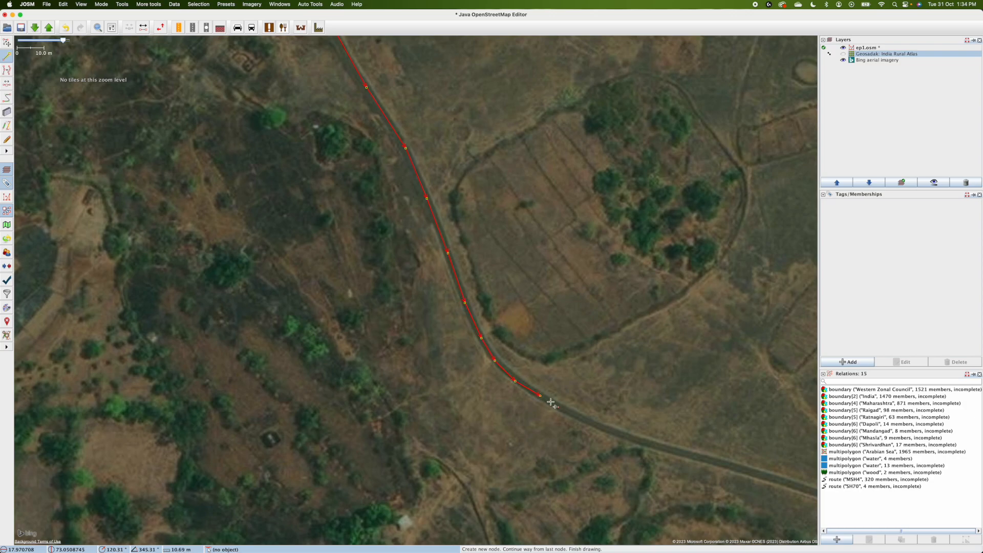
pyautogui.click(572, 412)
# Extend the way southeast to just before the next bend and finish it, about 300 m long in total
pyautogui.scroll(-5, 463, 229)
pyautogui.hscroll(5, 463, 228)
pyautogui.click(421, 254)
pyautogui.click(464, 267)
pyautogui.click(511, 278)
pyautogui.click(561, 295)
pyautogui.click(597, 306)
pyautogui.click(663, 331)
pyautogui.scroll(-3, 664, 331)
pyautogui.hscroll(5, 663, 331)
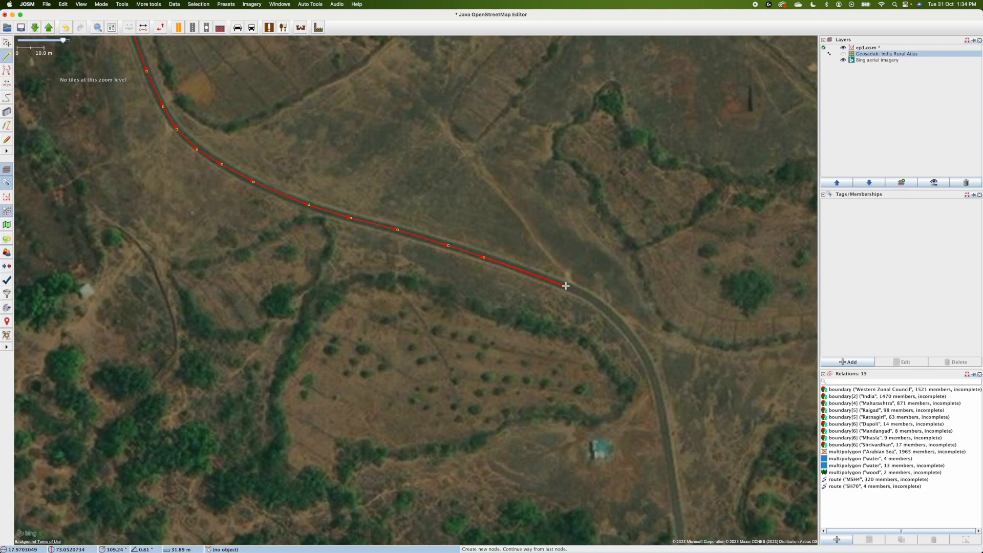
pyautogui.doubleClick(545, 278)
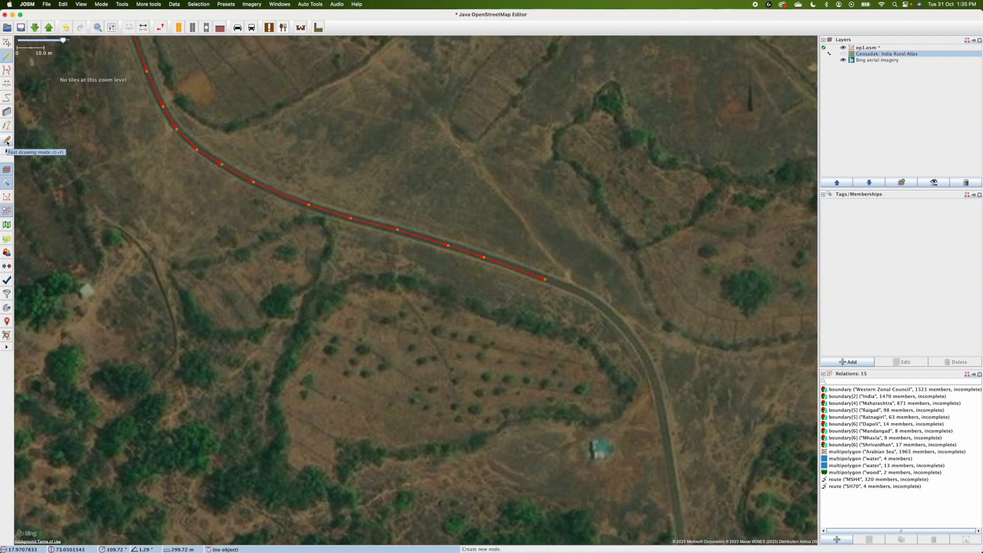
# Switch to fast drawing mode and trace the road from the way's end around the bend towards the teal-roofed building
pyautogui.click(7, 140)
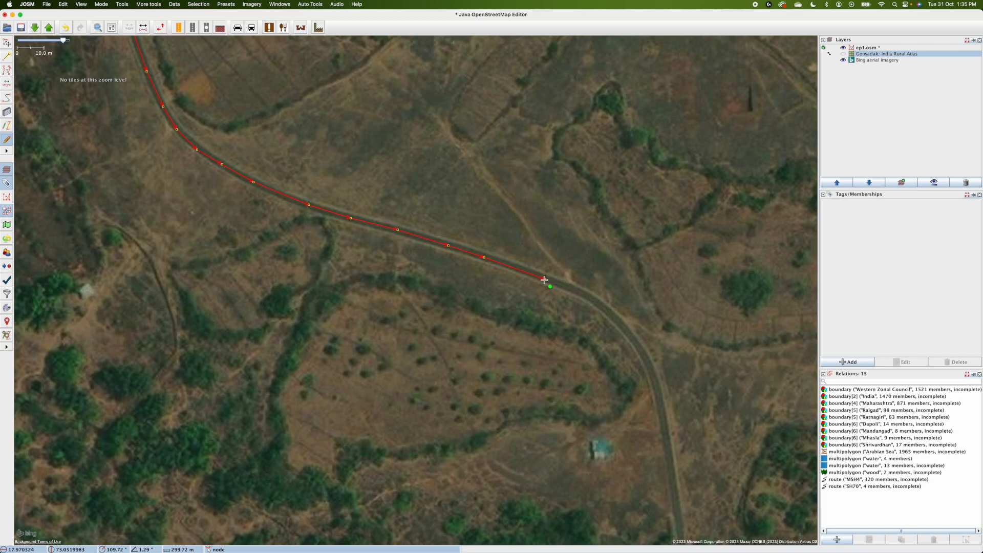
pyautogui.scroll(2, 545, 280)
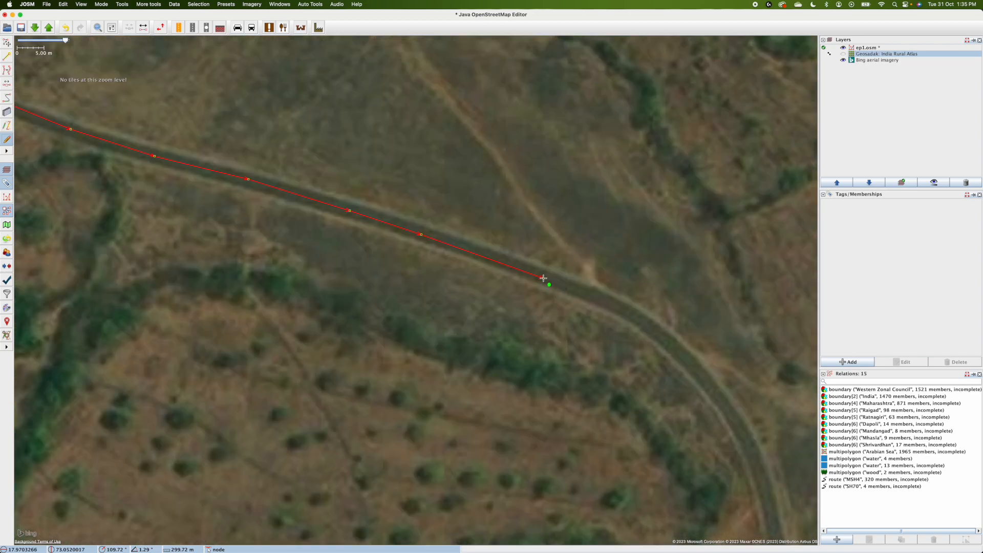
pyautogui.moveTo(544, 278)
pyautogui.mouseDown()
pyautogui.moveTo(628, 313)
pyautogui.moveTo(708, 387)
pyautogui.mouseUp()
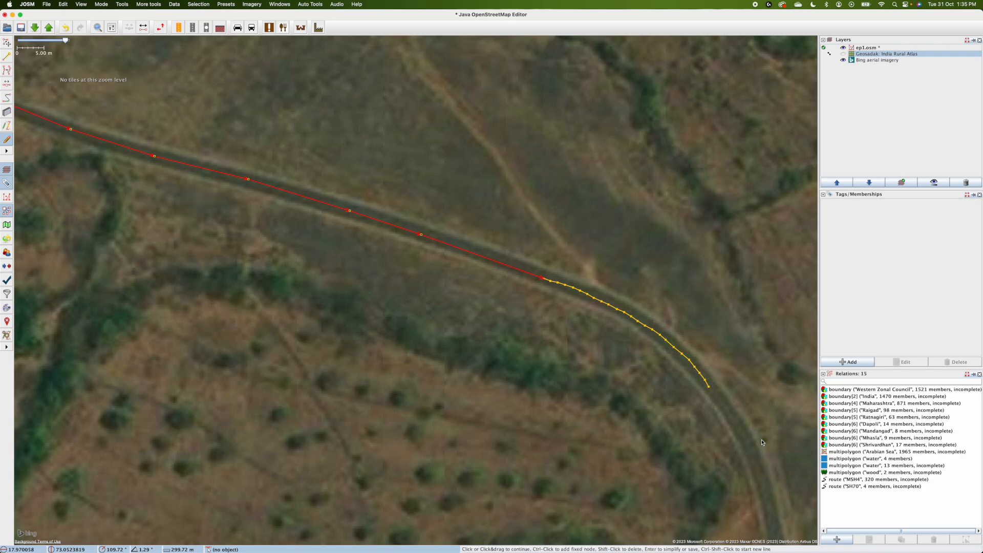
pyautogui.moveTo(757, 465)
pyautogui.mouseDown()
pyautogui.moveTo(733, 386)
pyautogui.moveTo(630, 259)
pyautogui.moveTo(593, 235)
pyautogui.mouseUp()
pyautogui.moveTo(566, 176)
pyautogui.mouseDown()
pyautogui.moveTo(613, 280)
pyautogui.moveTo(631, 393)
pyautogui.moveTo(573, 169)
pyautogui.moveTo(551, 135)
pyautogui.mouseUp()
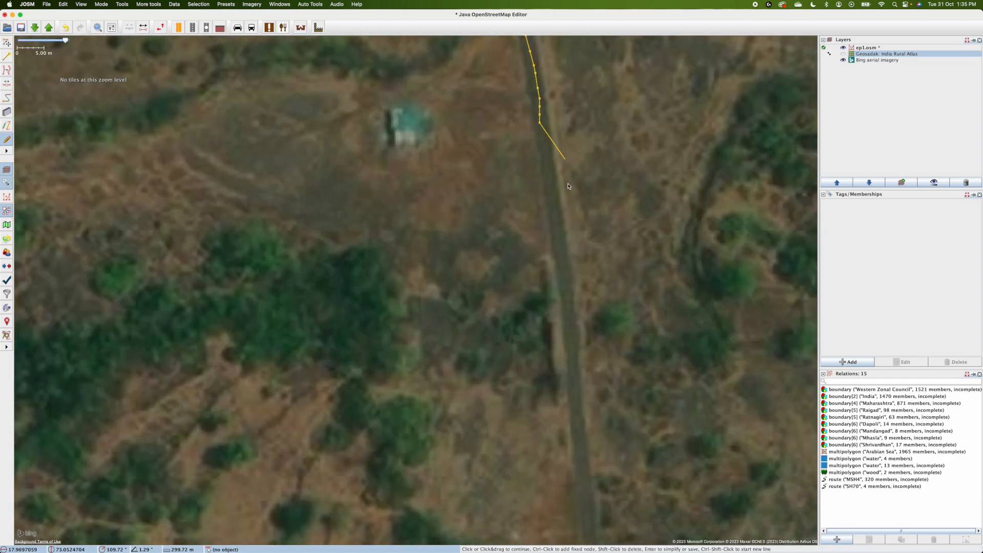
# Add widely spaced points along the straight road stretch south of the teal-roofed building
pyautogui.click(570, 322)
pyautogui.moveTo(593, 356); pyautogui.dragTo(565, 162)
pyautogui.moveTo(563, 232); pyautogui.dragTo(516, 185)
pyautogui.click(511, 253)
pyautogui.click(527, 367)
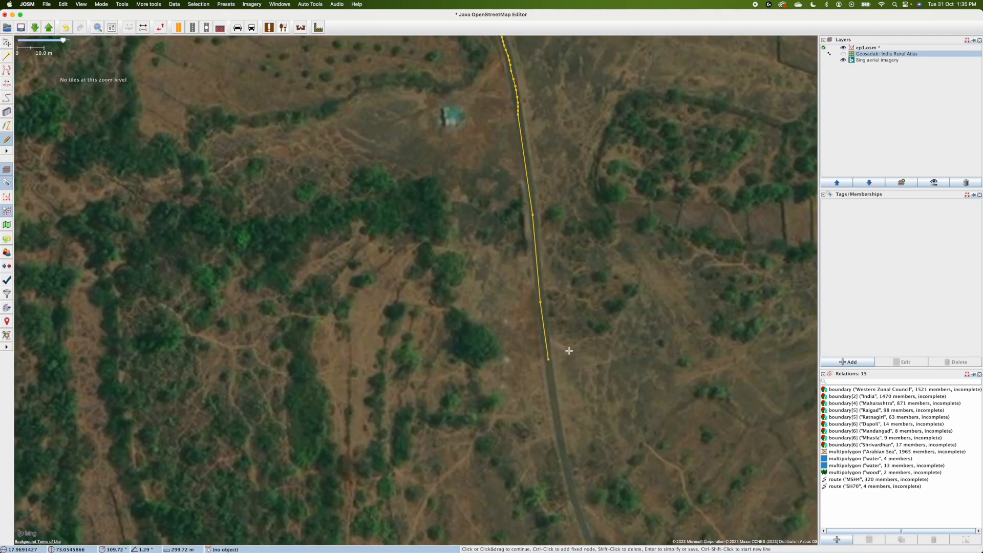
# Continue the fast-drawn line along the road past the wood's eastern edge to the west side of the village
pyautogui.scroll(-2, 568, 352)
pyautogui.moveTo(604, 369); pyautogui.dragTo(547, 184)
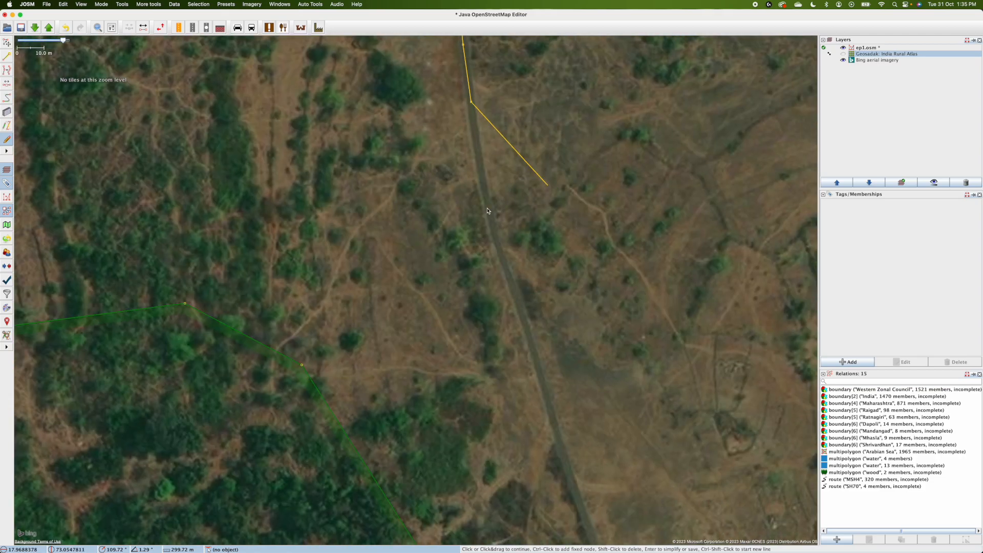
pyautogui.moveTo(489, 207); pyautogui.dragTo(514, 289)
pyautogui.moveTo(559, 314); pyautogui.dragTo(473, 117)
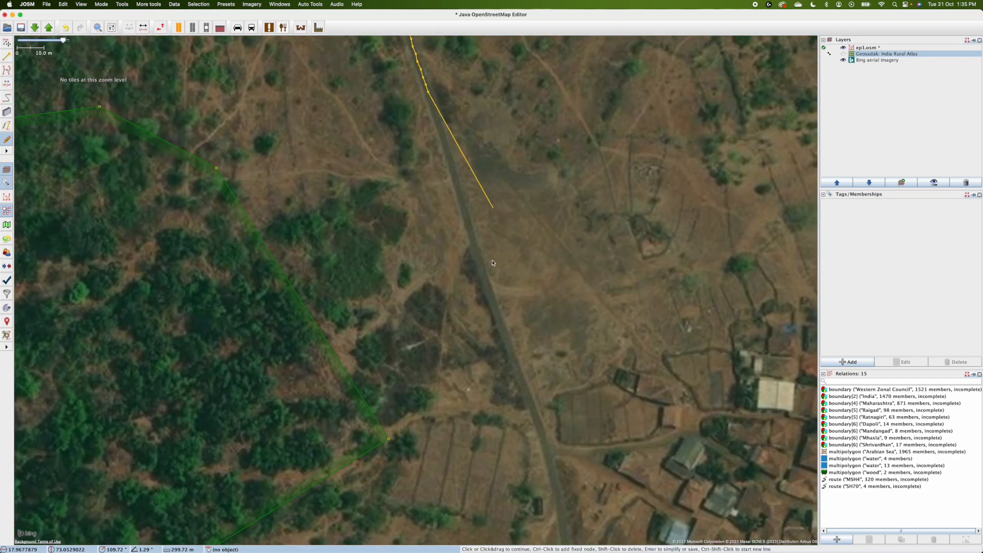
pyautogui.click(481, 273)
pyautogui.moveTo(472, 267); pyautogui.dragTo(449, 215)
pyautogui.moveTo(445, 239); pyautogui.dragTo(465, 338)
# Trace the road around the village's southwest curve, past the blue-roofed building, to the turn at the southeast corner
pyautogui.scroll(-5, 494, 233)
pyautogui.moveTo(438, 151)
pyautogui.mouseDown()
pyautogui.moveTo(441, 256)
pyautogui.moveTo(468, 323)
pyautogui.mouseUp()
pyautogui.scroll(-5, 522, 321)
pyautogui.moveTo(445, 175); pyautogui.dragTo(444, 172)
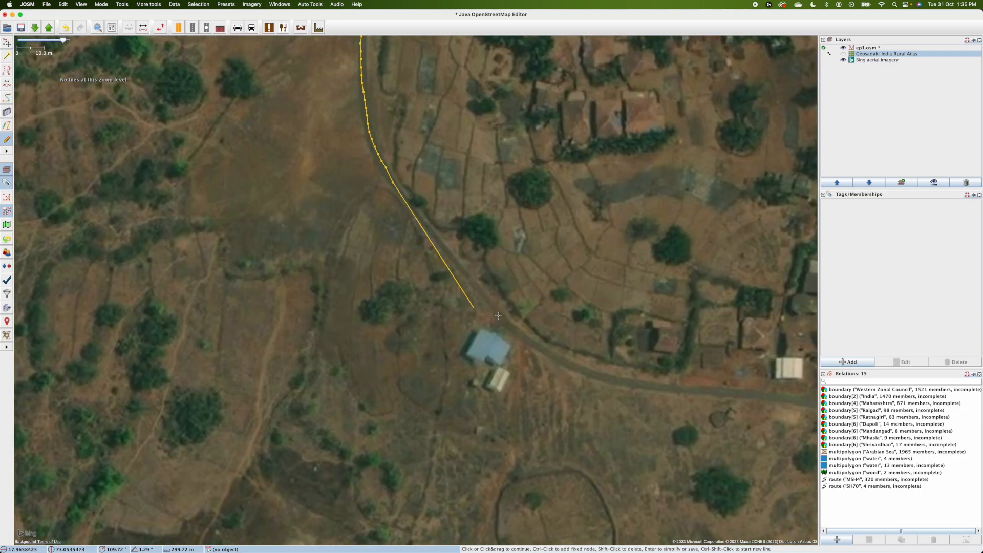
pyautogui.moveTo(498, 316)
pyautogui.mouseDown()
pyautogui.moveTo(531, 347)
pyautogui.moveTo(574, 365)
pyautogui.moveTo(527, 272)
pyautogui.moveTo(459, 231)
pyautogui.mouseUp()
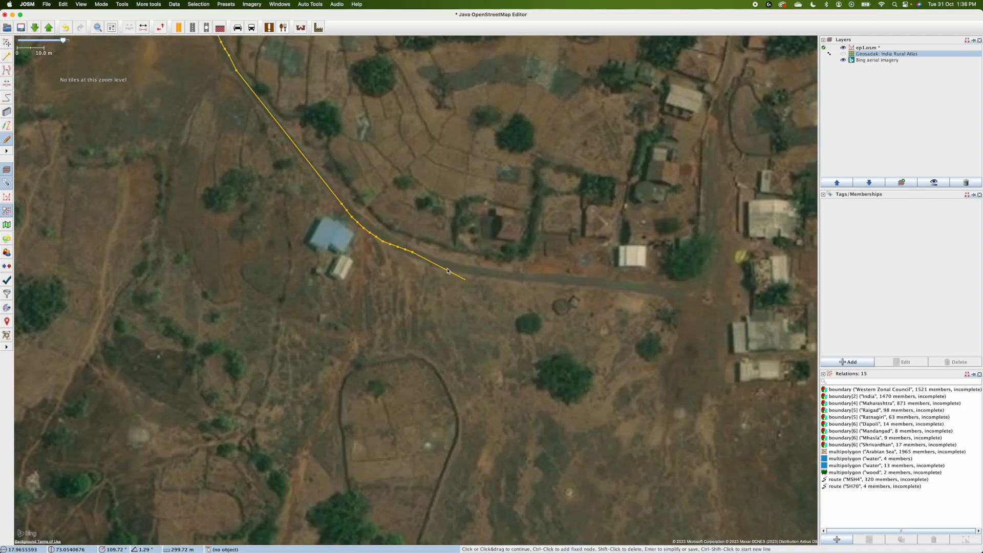
pyautogui.moveTo(437, 262)
pyautogui.mouseDown()
pyautogui.moveTo(695, 285)
pyautogui.moveTo(721, 254)
pyautogui.mouseUp()
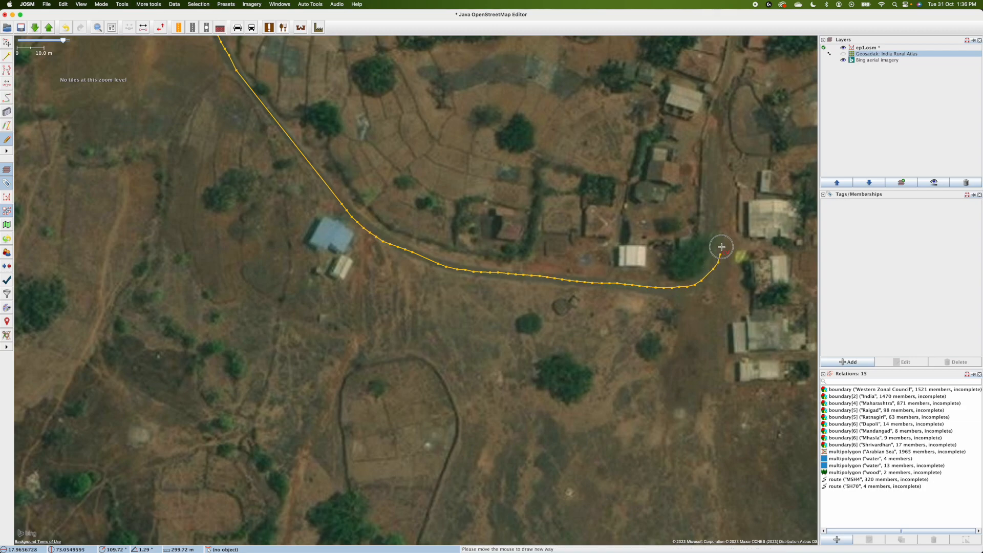
# Trace the village road north between the houses and back west towards the main road junction
pyautogui.click(716, 142)
pyautogui.moveTo(741, 114)
pyautogui.mouseDown()
pyautogui.moveTo(686, 188)
pyautogui.moveTo(645, 206)
pyautogui.moveTo(633, 175)
pyautogui.moveTo(639, 150)
pyautogui.mouseUp()
pyautogui.moveTo(646, 111)
pyautogui.mouseDown()
pyautogui.moveTo(629, 180)
pyautogui.moveTo(612, 146)
pyautogui.moveTo(600, 250)
pyautogui.mouseUp()
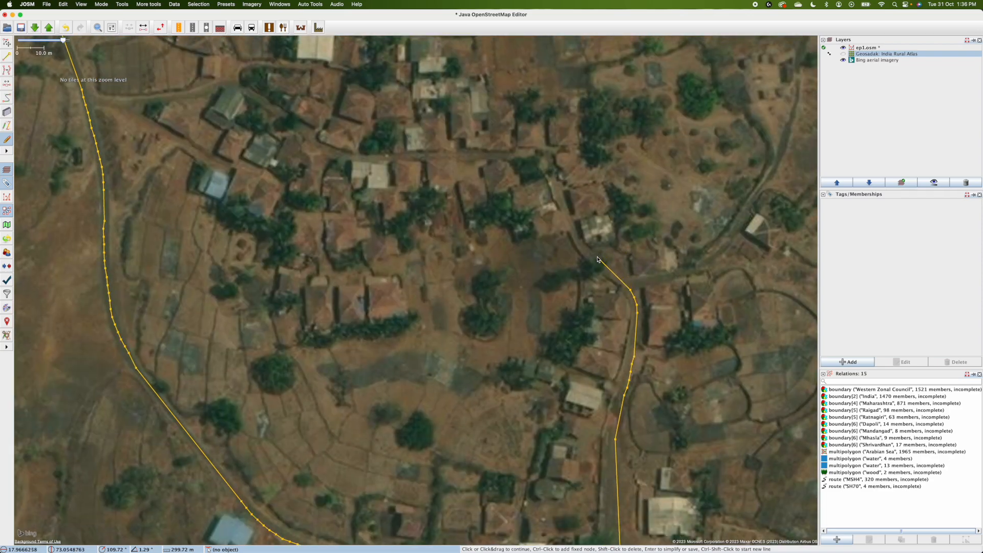
pyautogui.moveTo(595, 260)
pyautogui.mouseDown()
pyautogui.moveTo(540, 160)
pyautogui.moveTo(352, 157)
pyautogui.moveTo(317, 143)
pyautogui.mouseUp()
pyautogui.moveTo(306, 127)
pyautogui.mouseDown()
pyautogui.moveTo(498, 269)
pyautogui.moveTo(416, 227)
pyautogui.moveTo(347, 241)
pyautogui.mouseUp()
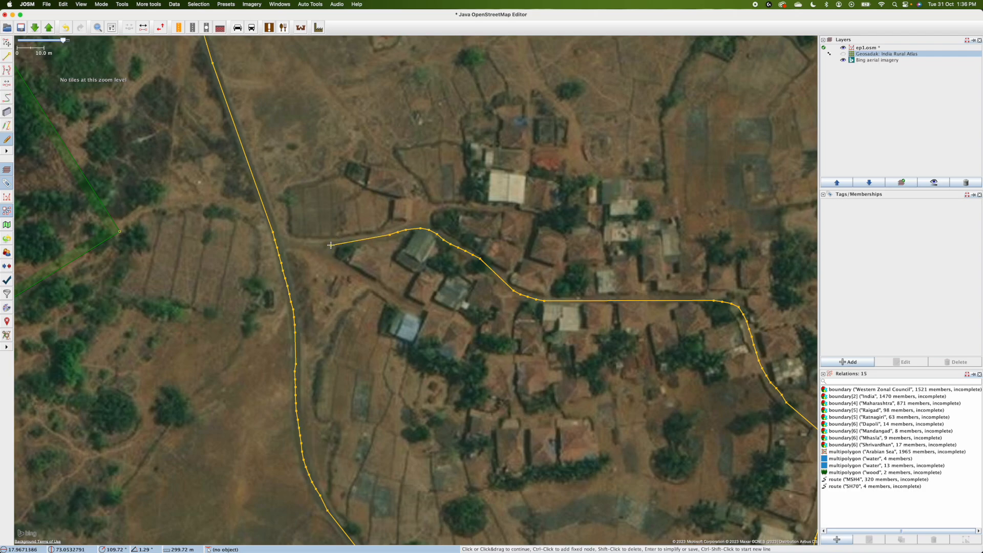
# Simplify the fast-drawn village road line and save it as a way
pyautogui.press('Return')
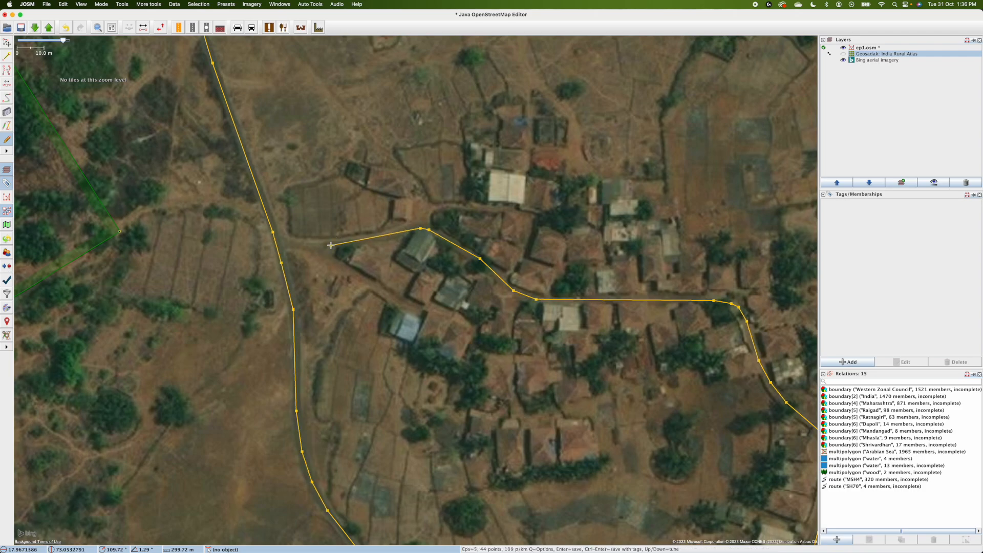
pyautogui.moveTo(368, 308); pyautogui.dragTo(261, 113)
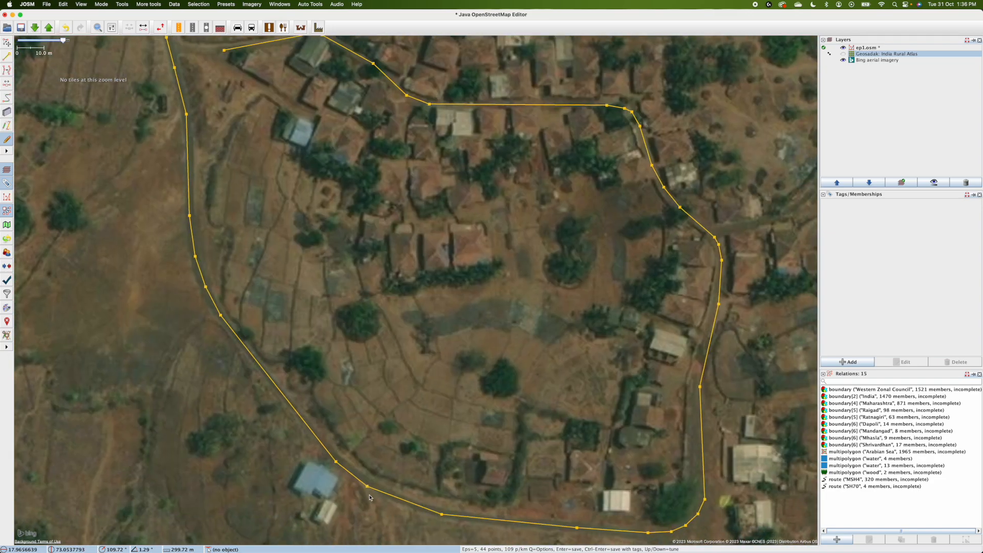
pyautogui.press('Return')
pyautogui.moveTo(336, 462); pyautogui.dragTo(443, 513)
# Select both traced segments of the new road, from the Umaroli Bankot killa Road junction down to the village
pyautogui.scroll(8, 481, 313)
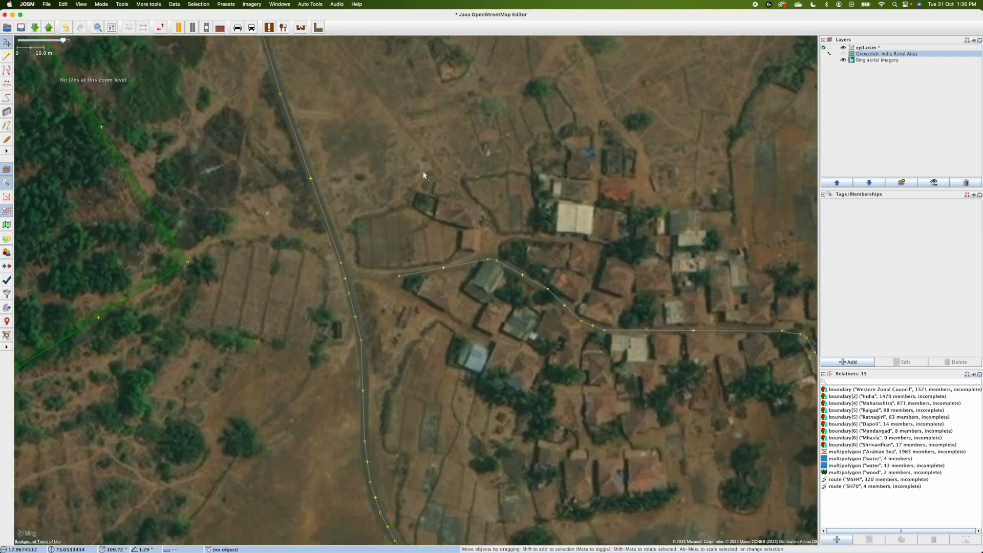
pyautogui.scroll(10, 469, 296)
pyautogui.hscroll(-5, 470, 296)
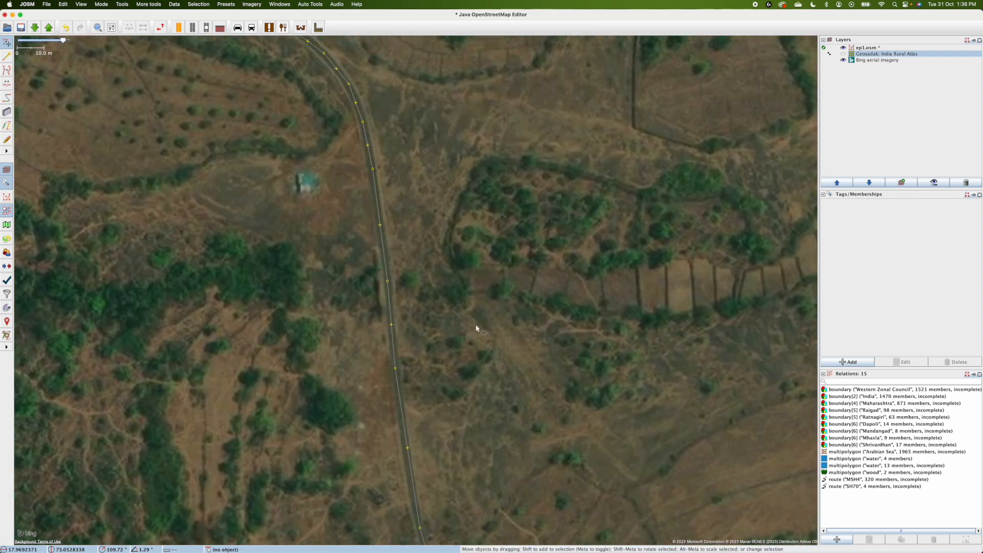
pyautogui.scroll(10, 379, 231)
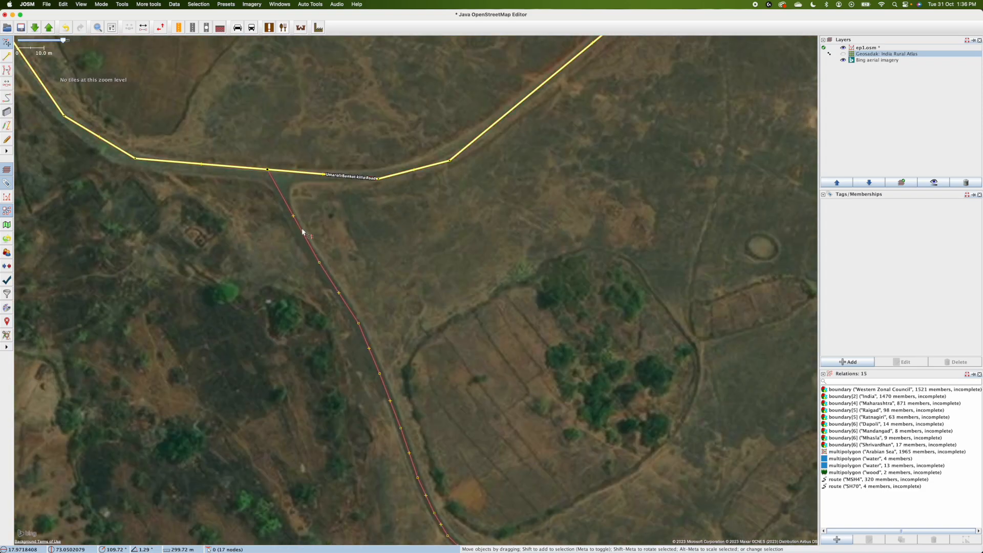
pyautogui.click(302, 232)
pyautogui.moveTo(570, 401); pyautogui.dragTo(437, 256)
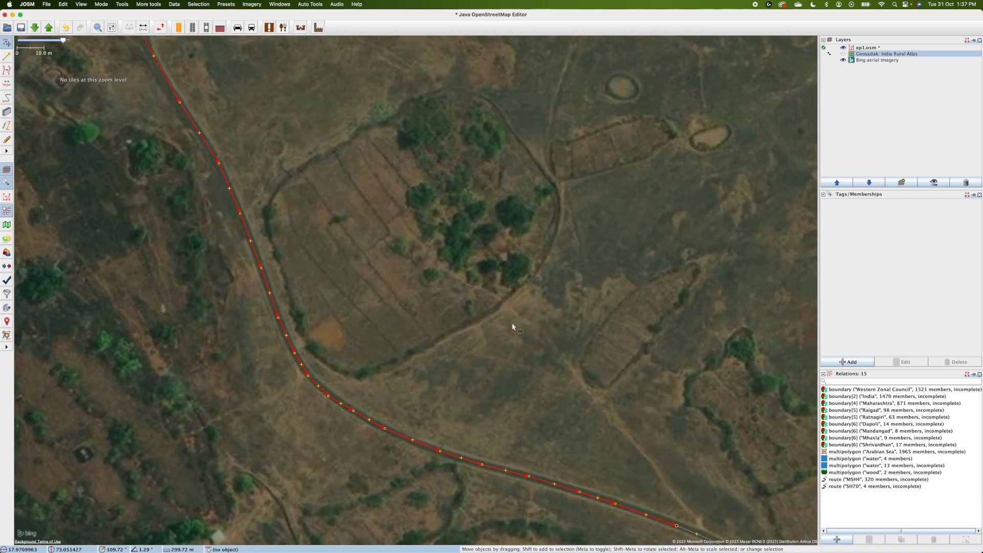
pyautogui.scroll(-3, 513, 327)
pyautogui.scroll(2, 451, 246)
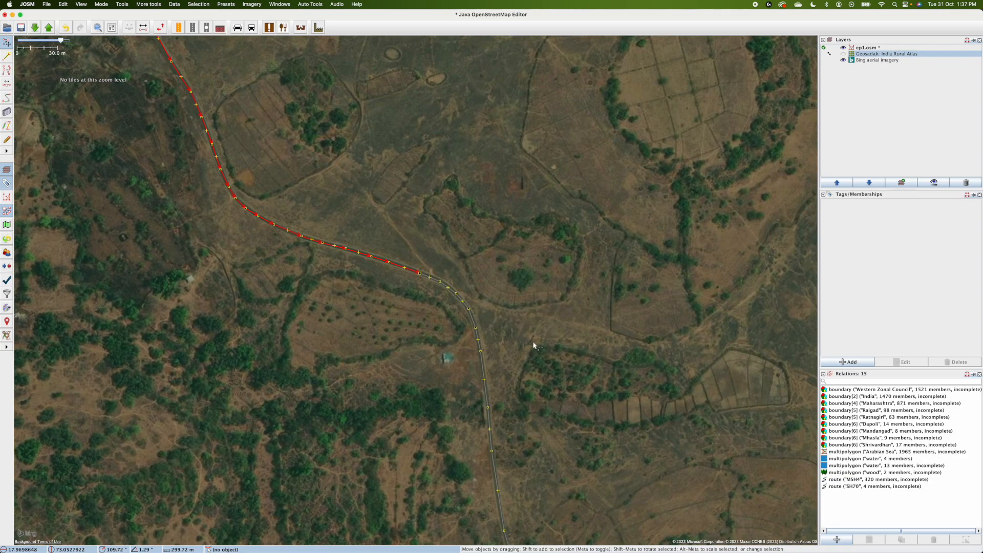
pyautogui.moveTo(534, 344); pyautogui.dragTo(510, 228)
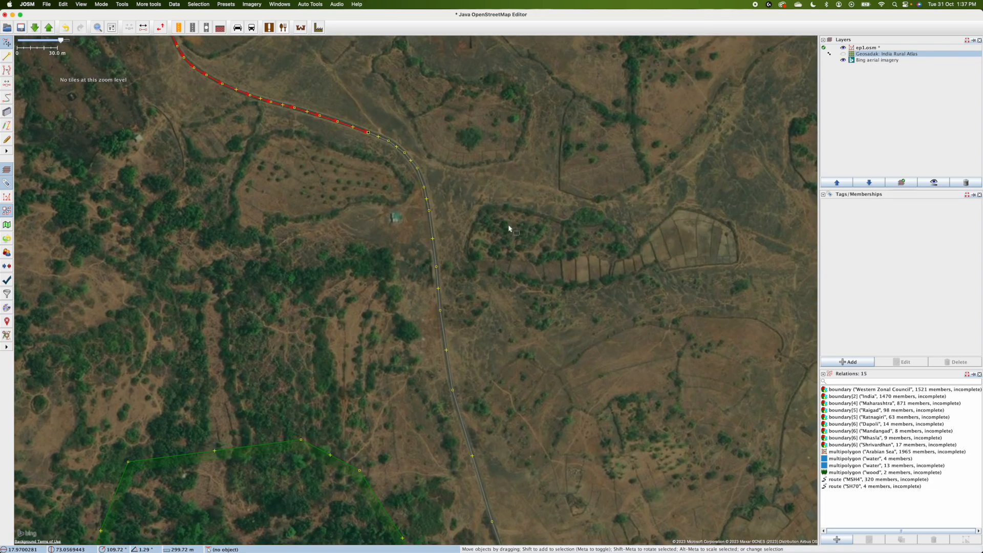
pyautogui.keyDown('shift'); pyautogui.click(430, 229); pyautogui.keyUp('shift')
pyautogui.moveTo(571, 388); pyautogui.dragTo(550, 459)
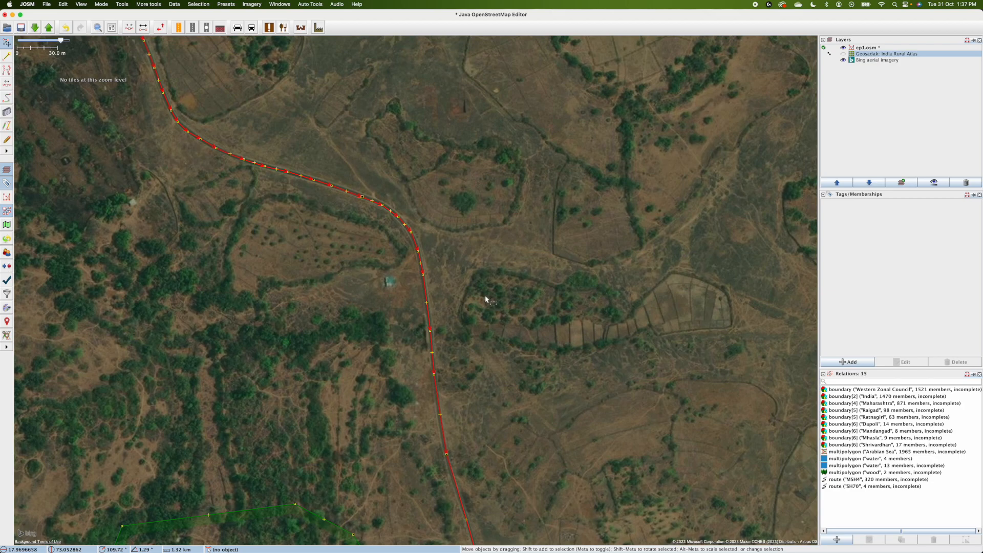
pyautogui.moveTo(588, 428); pyautogui.dragTo(483, 245)
pyautogui.moveTo(568, 398); pyautogui.dragTo(551, 217)
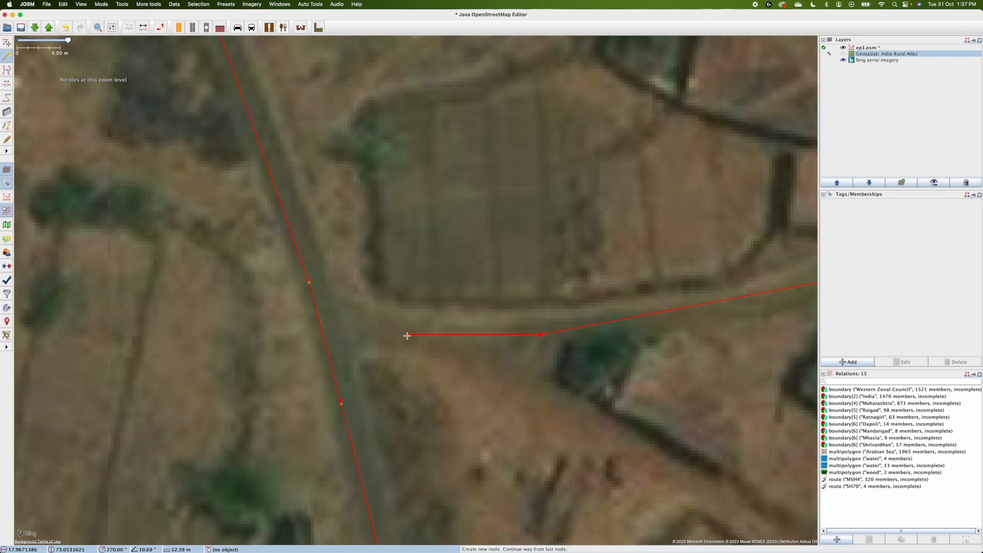
# Extend the open western end of the village loop to the main road's node, joining the two lines
pyautogui.click(407, 335)
pyautogui.click(349, 326)
pyautogui.click(311, 283)
pyautogui.click(311, 283)
pyautogui.press('s')
# Select both road segments between Umaroli Bankot killa Road and the village loop and combine them into one way
pyautogui.scroll(-8, 362, 361)
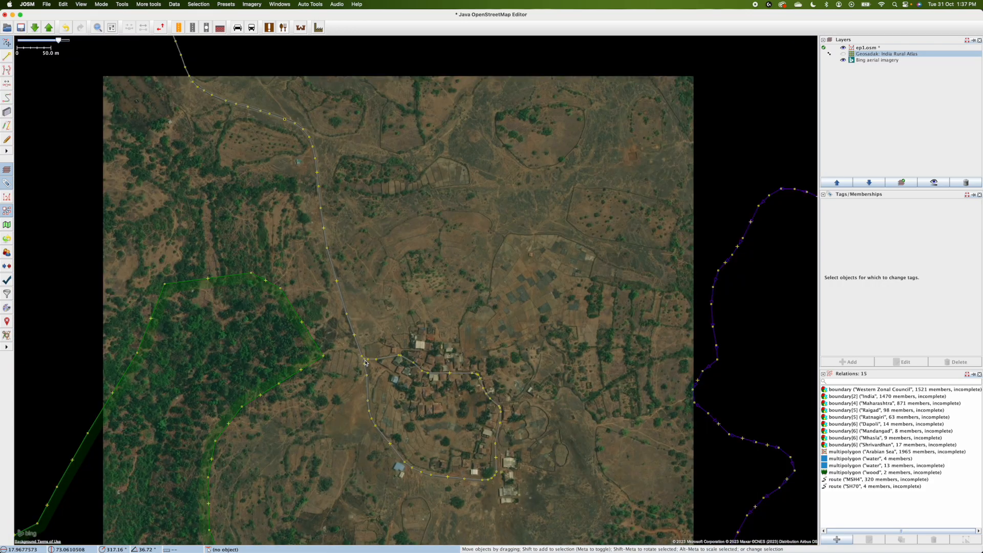
pyautogui.moveTo(353, 255); pyautogui.dragTo(532, 470)
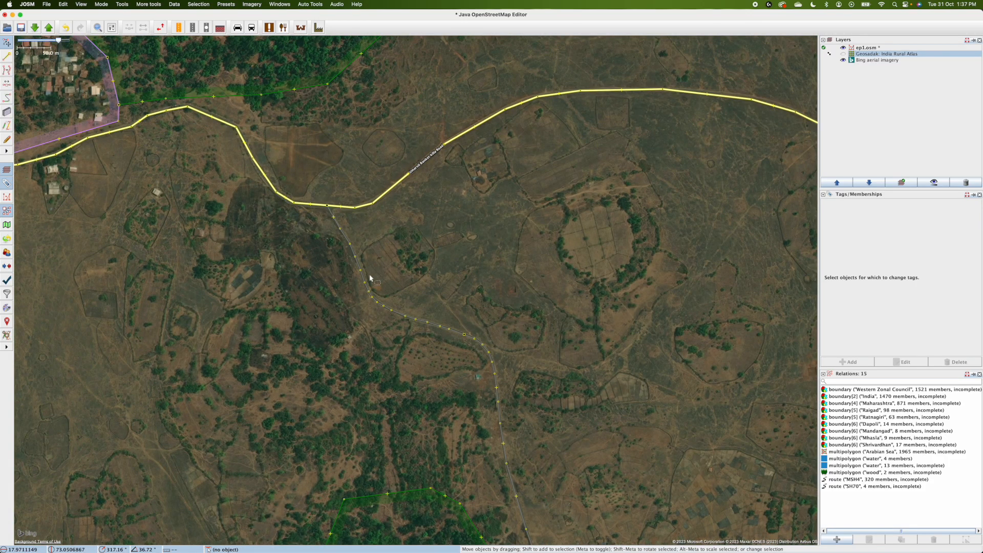
pyautogui.click(368, 279)
pyautogui.moveTo(577, 429); pyautogui.dragTo(511, 329)
pyautogui.keyDown('shift'); pyautogui.click(402, 236); pyautogui.keyUp('shift')
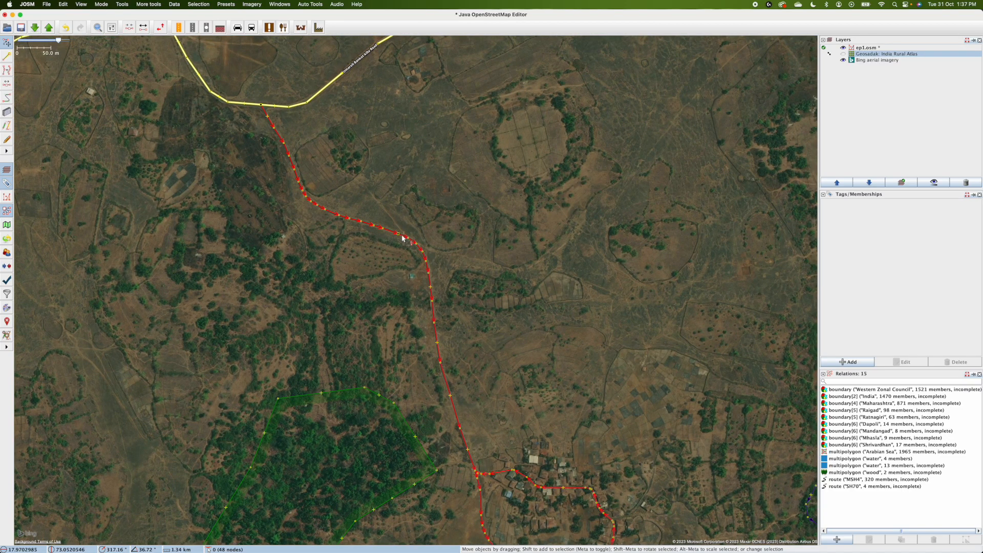
pyautogui.click(127, 32)
# Tag the combined village road as highway=tertiary and deselect it
pyautogui.moveTo(517, 395); pyautogui.dragTo(432, 231)
pyautogui.click(847, 364)
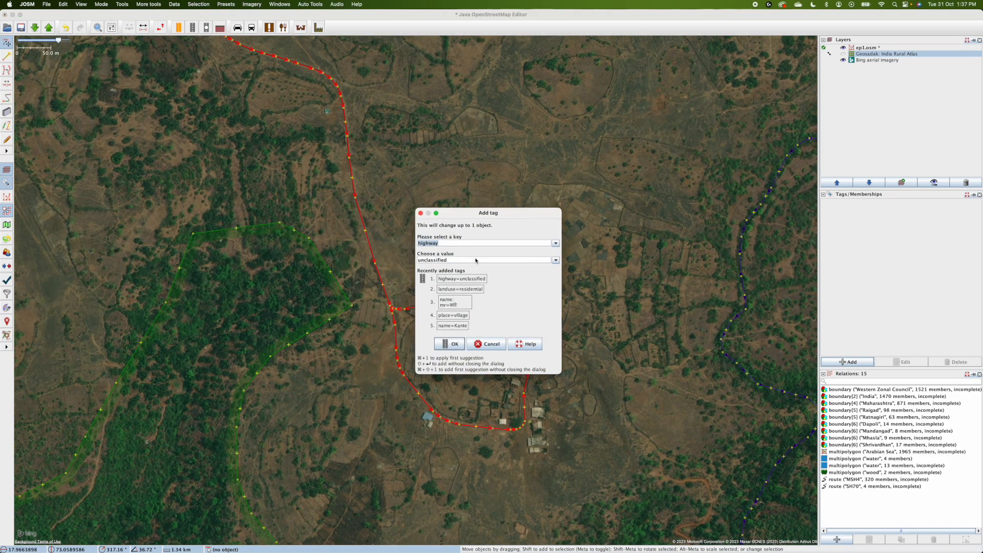
pyautogui.press('Tab')
pyautogui.write('tertiary')
pyautogui.click(454, 344)
pyautogui.click(447, 373)
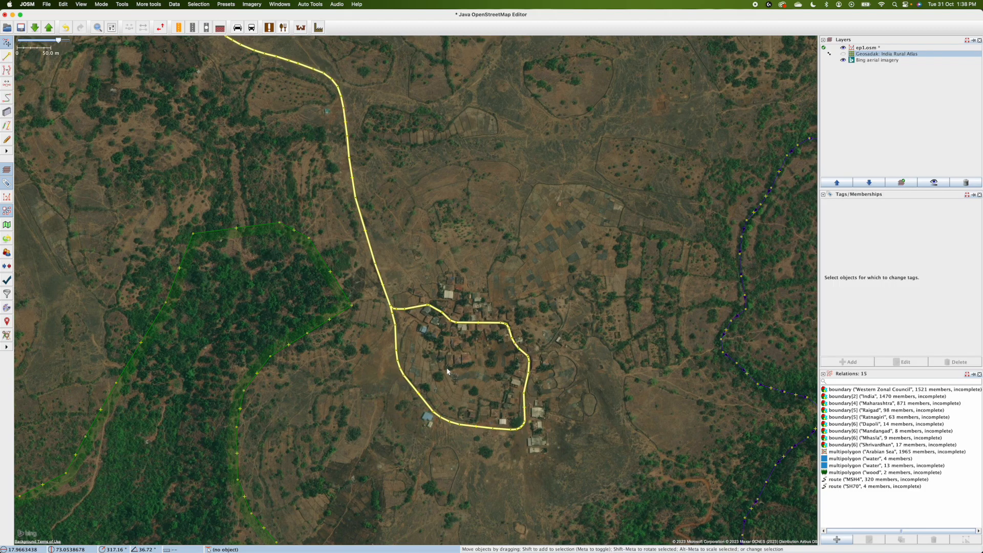
# Compare the mapped road with the Geosadak: India Rural Atlas layer by showing it briefly, and review the route into the village
pyautogui.scroll(3, 446, 370)
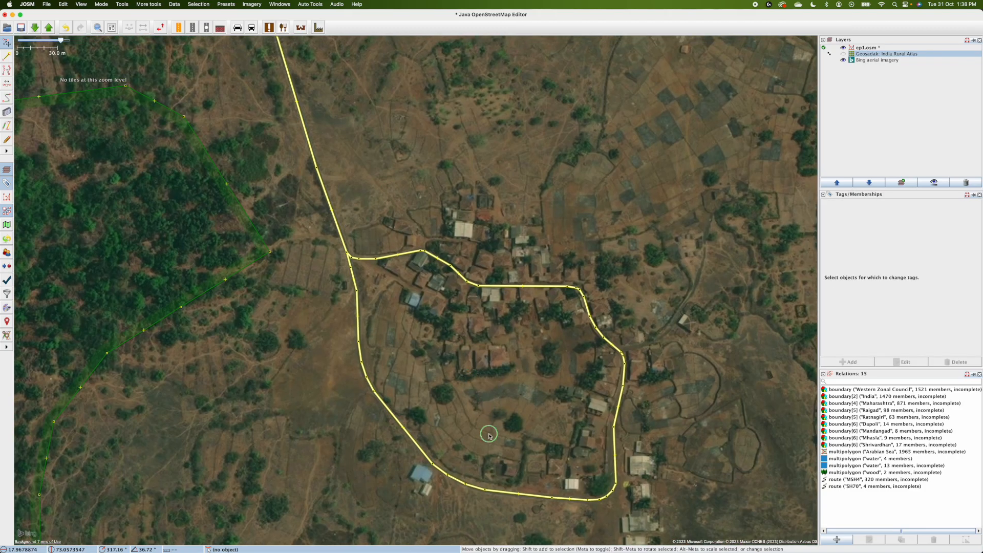
pyautogui.moveTo(387, 174); pyautogui.dragTo(489, 435)
pyautogui.moveTo(428, 141); pyautogui.dragTo(478, 380)
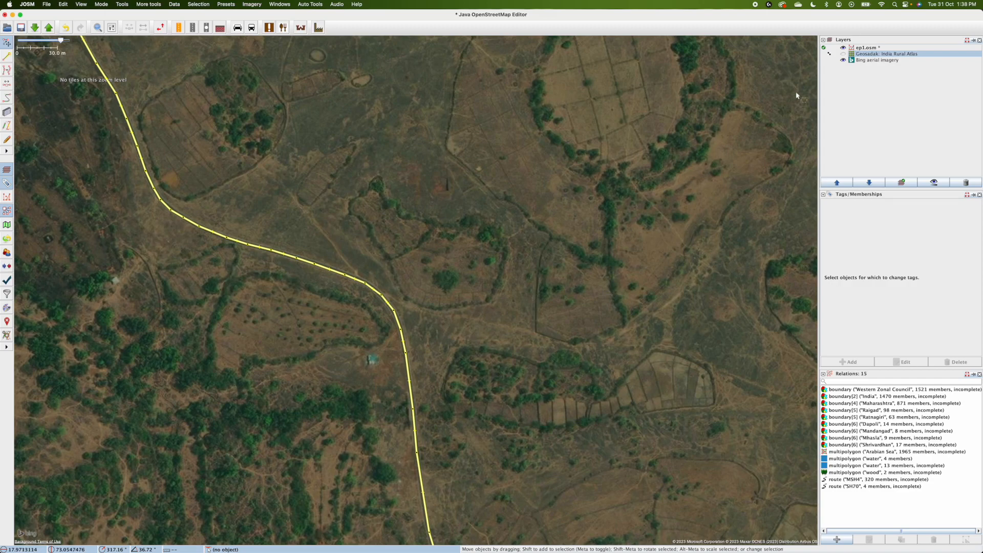
pyautogui.click(844, 54)
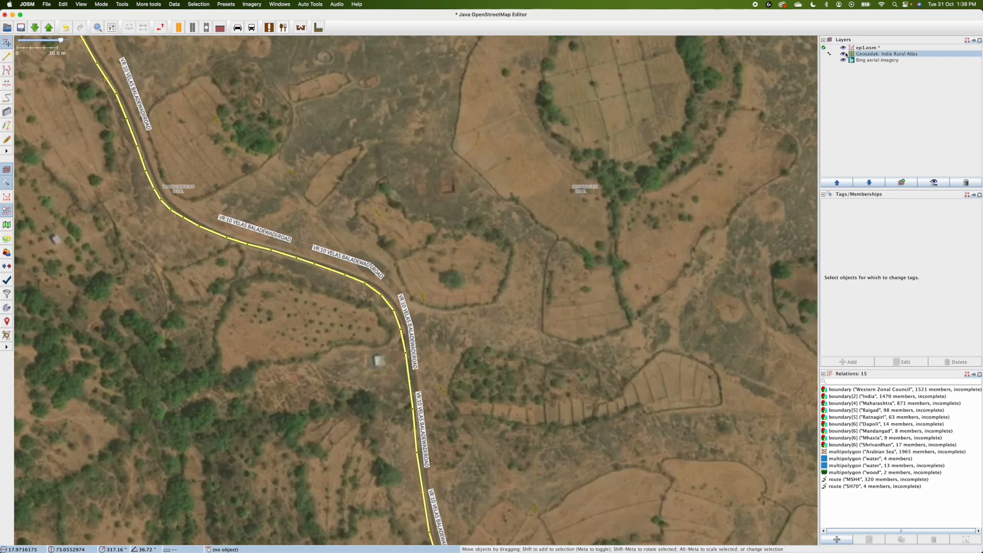
pyautogui.click(843, 53)
pyautogui.moveTo(623, 375)
pyautogui.mouseDown()
pyautogui.moveTo(621, 325)
pyautogui.moveTo(580, 239)
pyautogui.mouseUp()
pyautogui.moveTo(575, 380); pyautogui.dragTo(528, 152)
pyautogui.moveTo(674, 418); pyautogui.dragTo(578, 272)
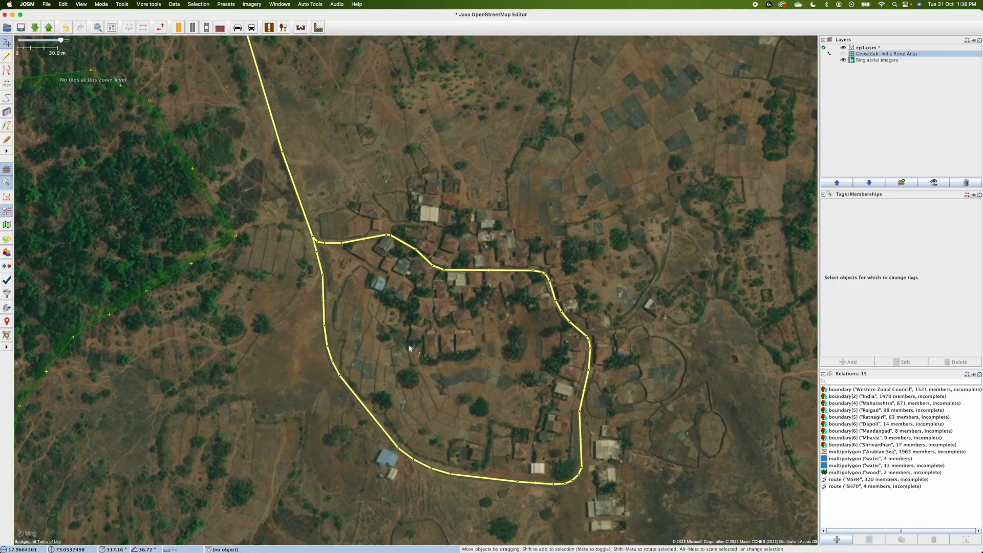
# Draw a straight side road about 47 m long from the loop's northwest part southeast to the blue-roofed house
pyautogui.scroll(3, 357, 299)
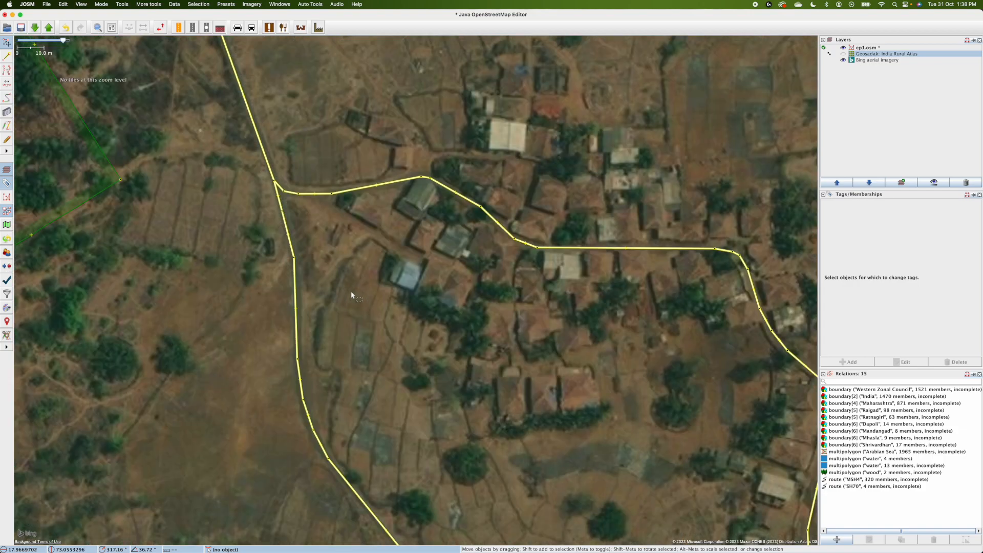
pyautogui.press('a')
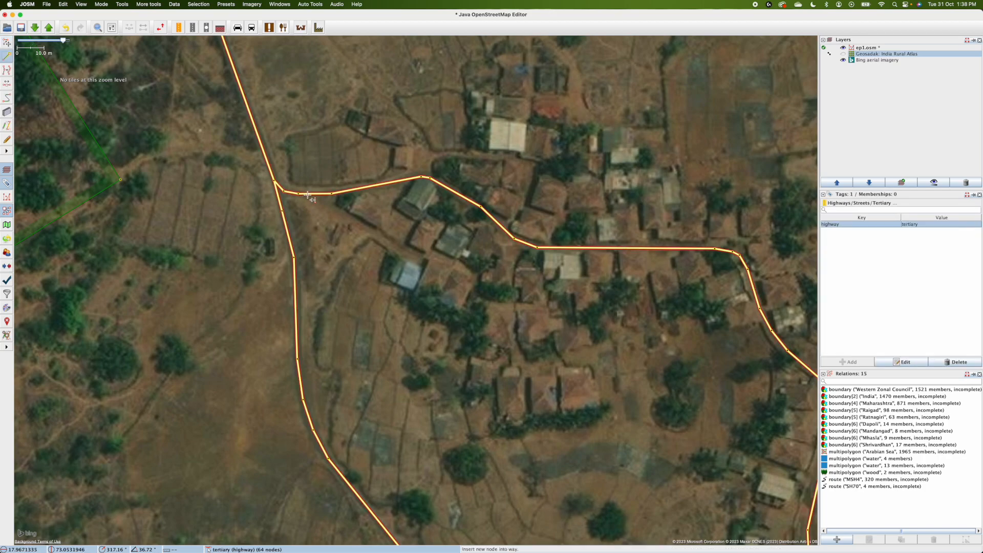
pyautogui.click(307, 194)
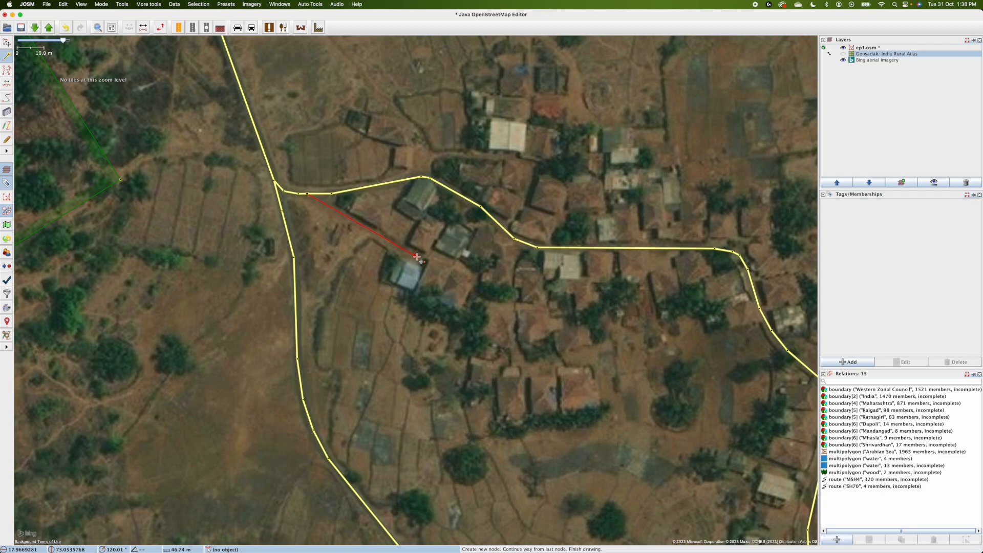
pyautogui.click(415, 256)
pyautogui.press('Escape')
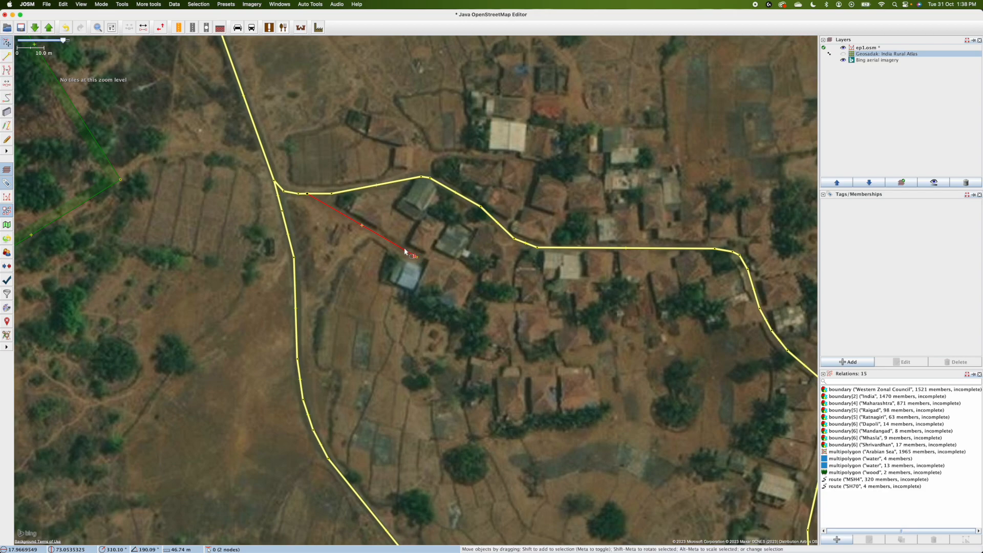
# Tag the short side road as highway=unclassified
pyautogui.click(849, 362)
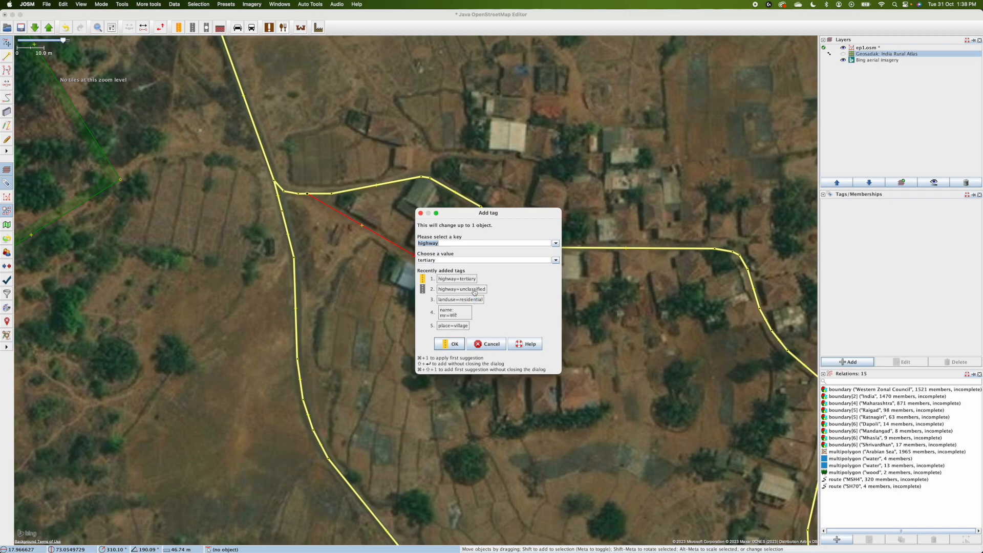
pyautogui.click(475, 291)
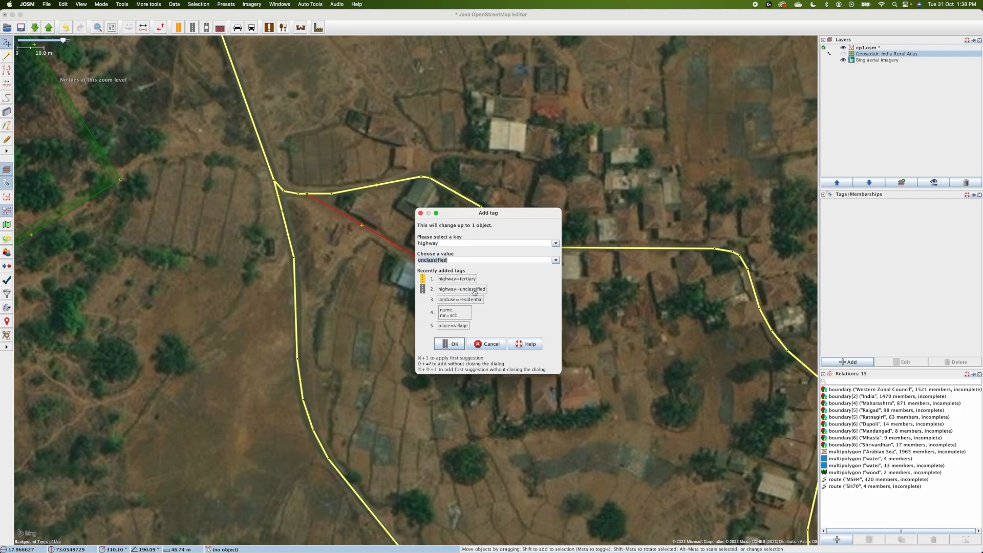
pyautogui.click(455, 344)
# Fast-draw the branch road northeast from the loop's eastern bend, about 125 m past the outlying houses towards the fields
pyautogui.scroll(5, 398, 320)
pyautogui.moveTo(633, 279); pyautogui.dragTo(491, 390)
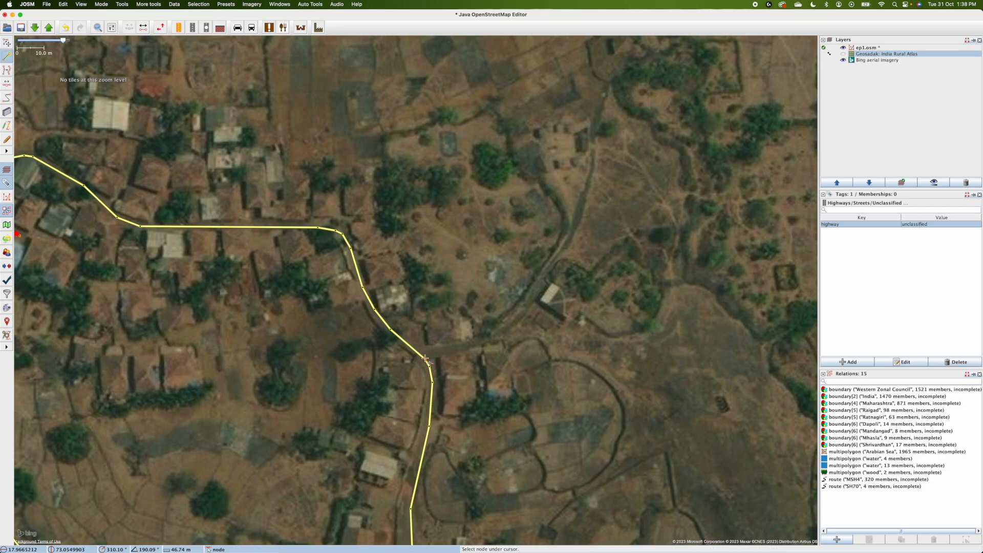
pyautogui.press('q')
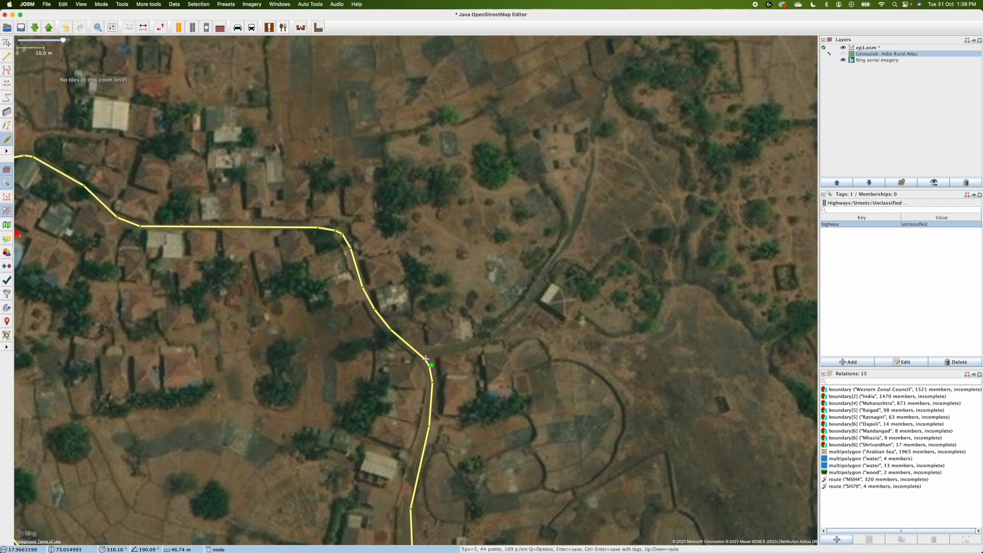
pyautogui.moveTo(425, 358); pyautogui.dragTo(500, 332)
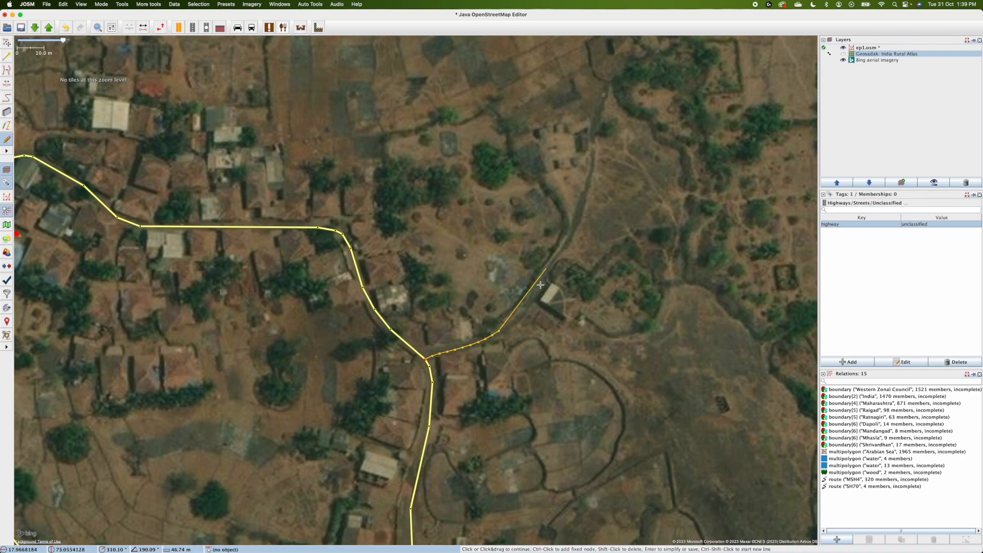
pyautogui.moveTo(537, 288); pyautogui.dragTo(559, 254)
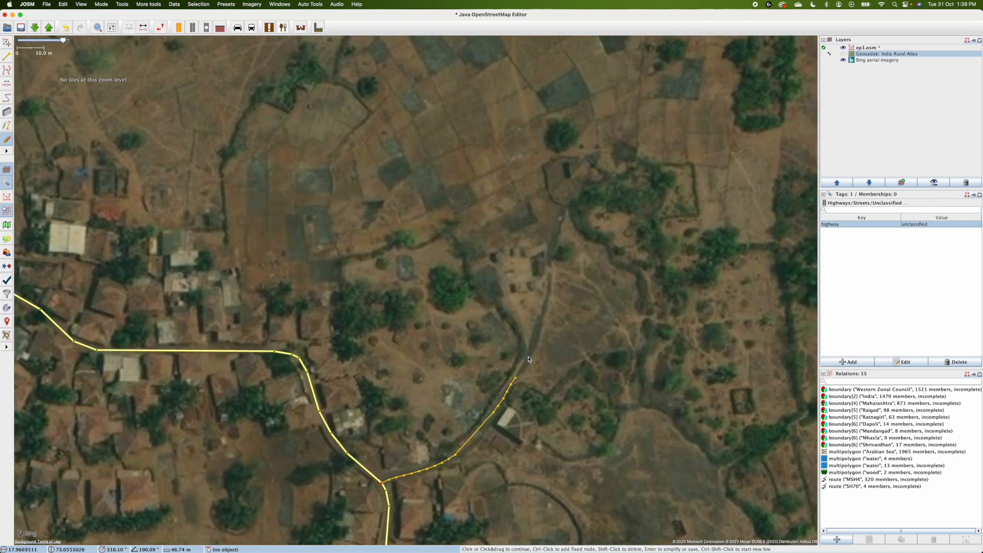
pyautogui.moveTo(533, 351); pyautogui.dragTo(560, 218)
# Simplify and save the northeast branch line as a way and tag it highway=unclassified
pyautogui.press('Return')
pyautogui.press('Return')
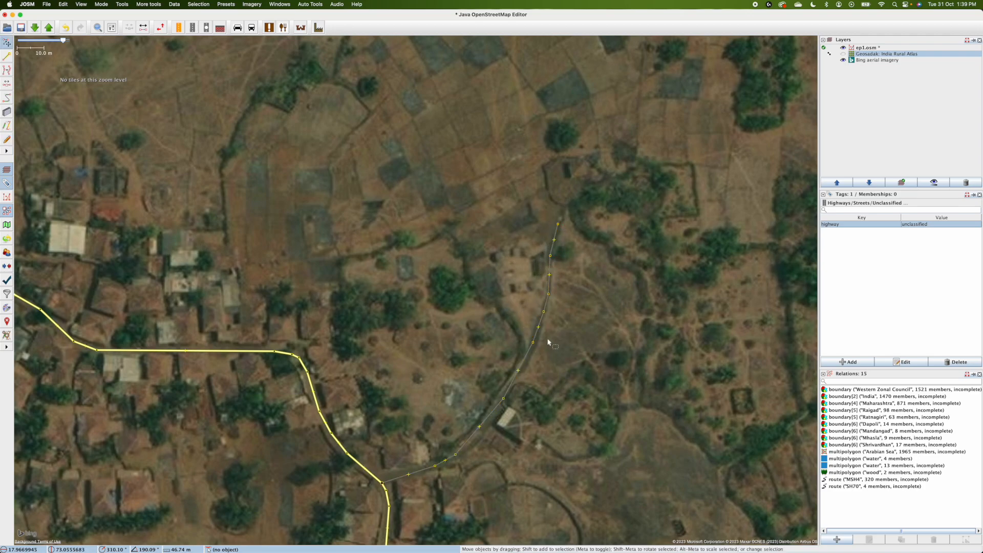
pyautogui.click(848, 362)
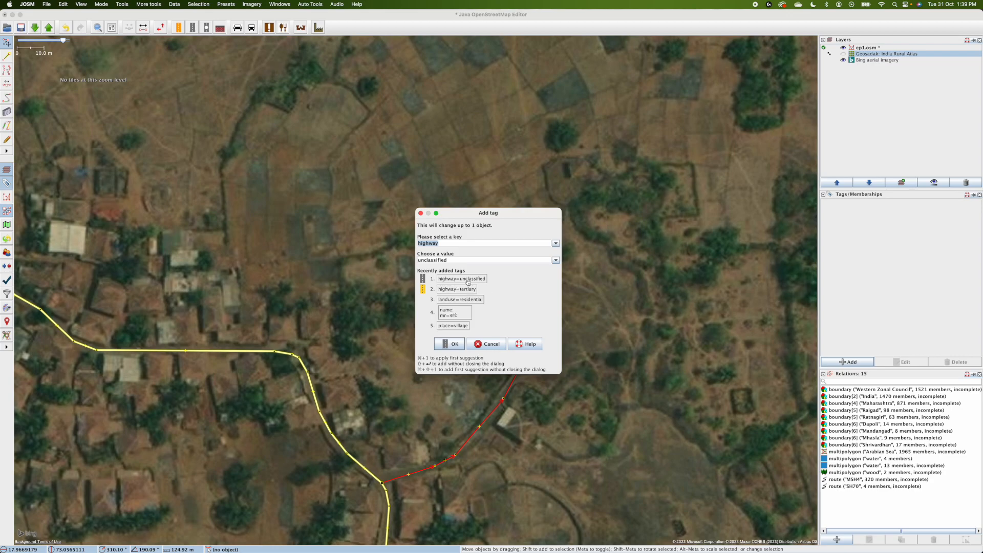
pyautogui.click(449, 344)
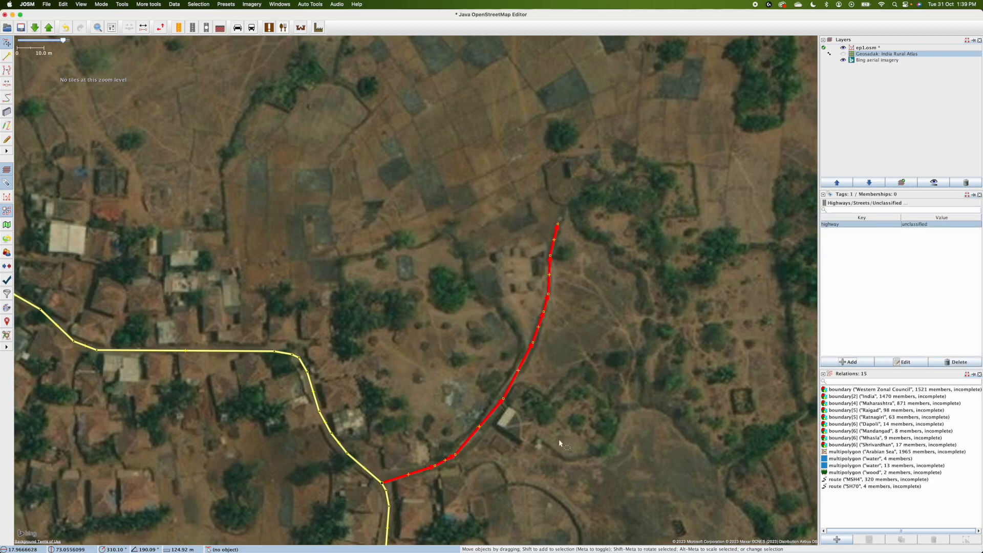
# Move the nodes at the loop's southeast corner and eastern side slightly west to follow the road in the imagery
pyautogui.scroll(-5, 548, 364)
pyautogui.scroll(-8, 540, 250)
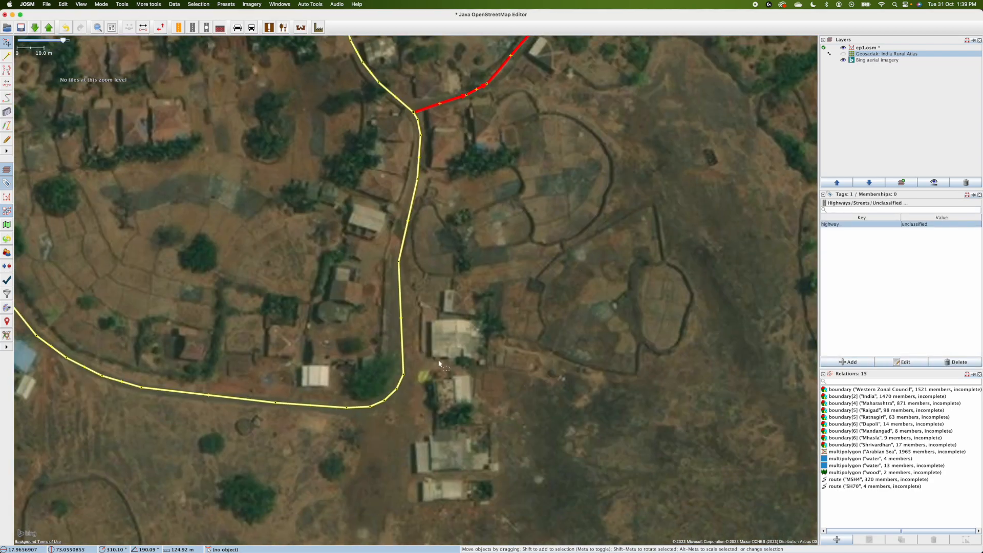
pyautogui.moveTo(404, 374)
pyautogui.mouseDown()
pyautogui.moveTo(395, 367)
pyautogui.moveTo(392, 387)
pyautogui.mouseUp()
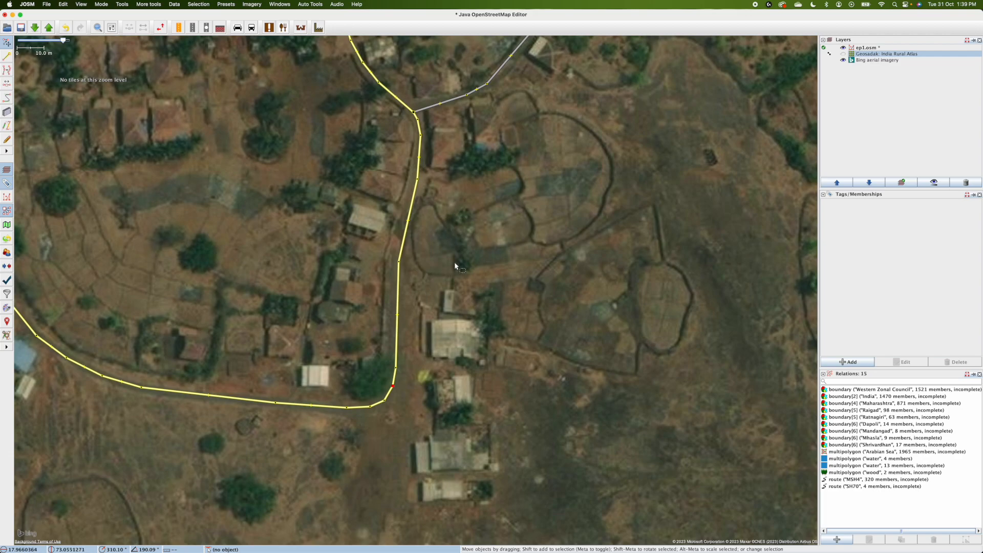
pyautogui.moveTo(399, 261); pyautogui.dragTo(396, 257)
pyautogui.moveTo(396, 367); pyautogui.dragTo(391, 384)
pyautogui.moveTo(364, 439); pyautogui.dragTo(592, 464)
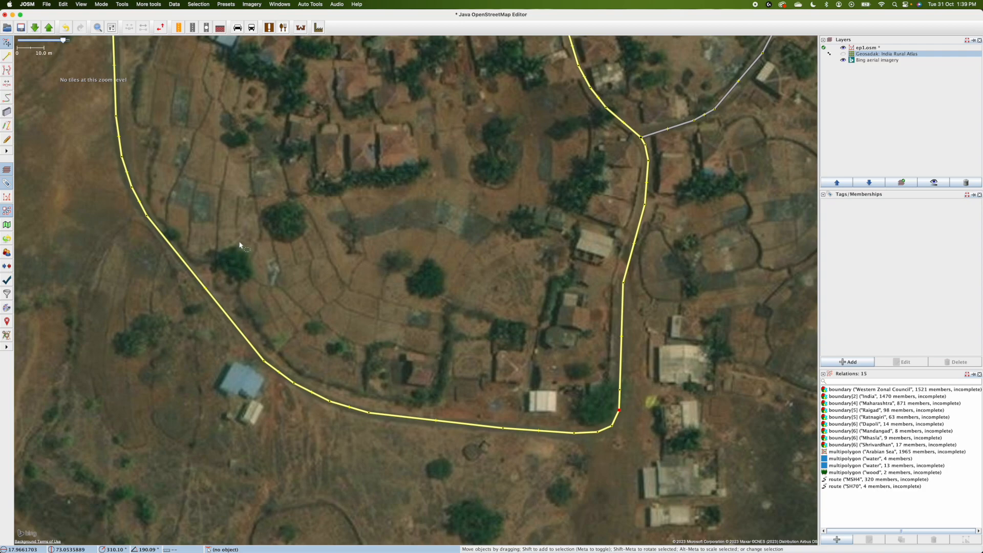
pyautogui.moveTo(313, 276); pyautogui.dragTo(308, 404)
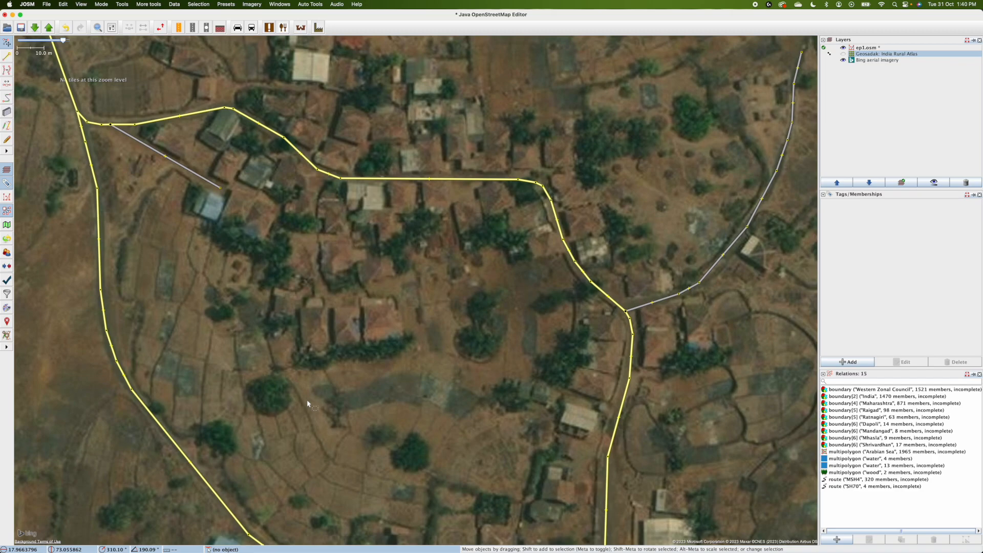
pyautogui.moveTo(455, 305); pyautogui.dragTo(353, 412)
pyautogui.scroll(-5, 410, 334)
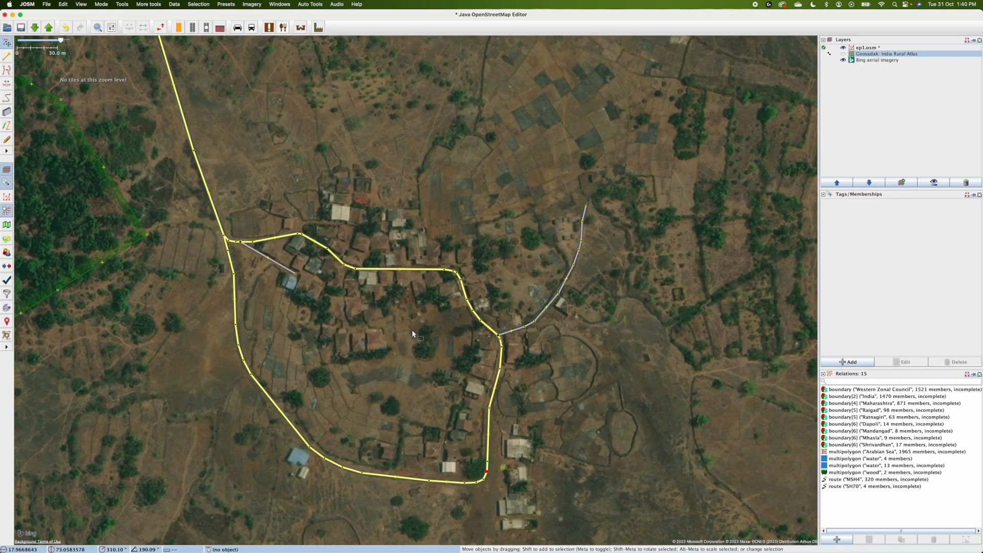
# Examine the aerial imagery south and southwest of the village for further unmapped roads and tracks
pyautogui.moveTo(395, 305); pyautogui.dragTo(409, 405)
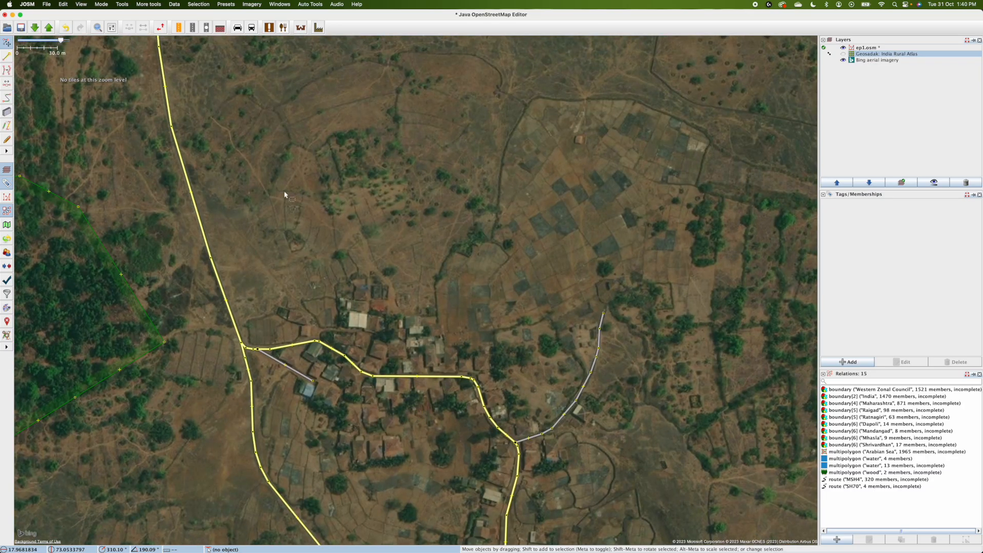
pyautogui.moveTo(627, 416); pyautogui.dragTo(593, 103)
pyautogui.moveTo(510, 264); pyautogui.dragTo(628, 339)
pyautogui.moveTo(243, 385); pyautogui.dragTo(403, 227)
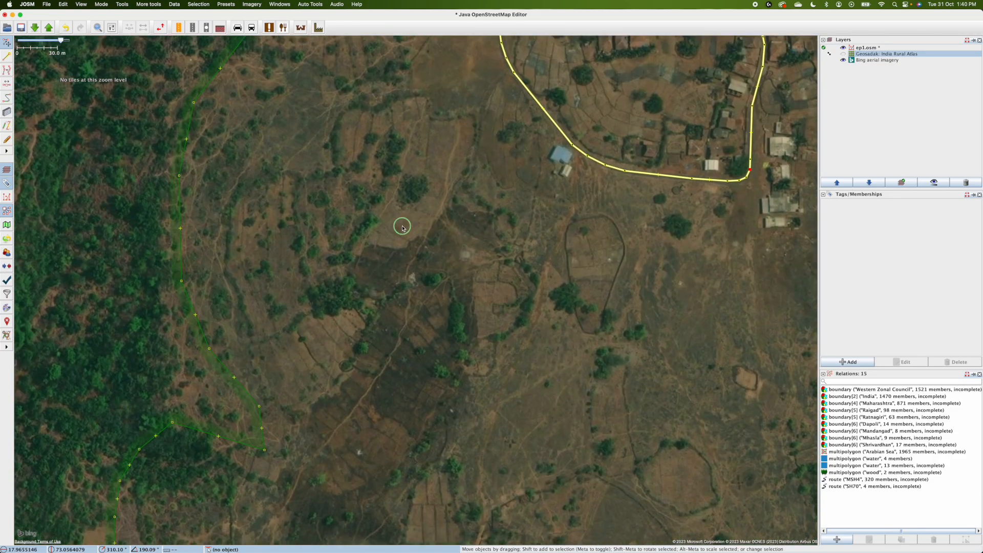
pyautogui.moveTo(335, 417); pyautogui.dragTo(457, 213)
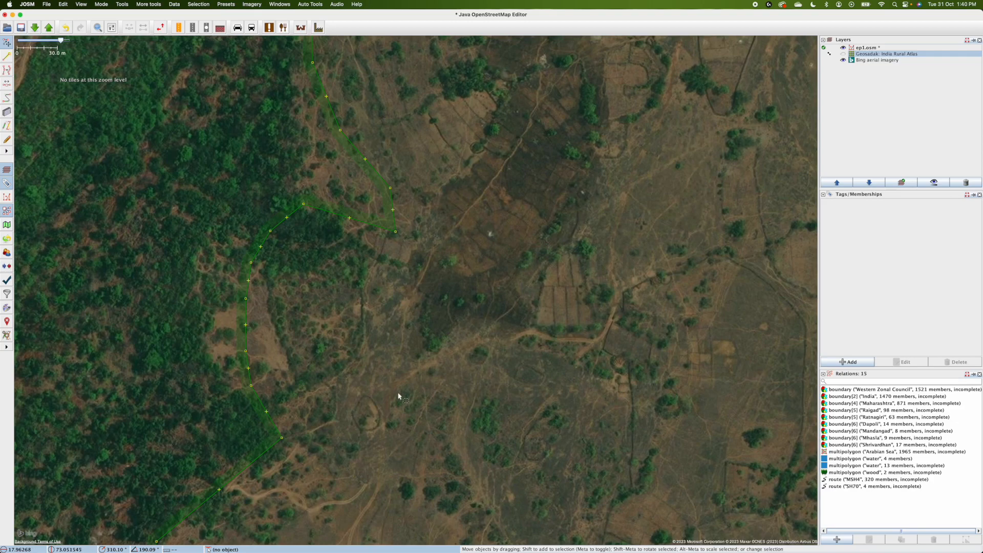
pyautogui.moveTo(625, 239); pyautogui.dragTo(573, 434)
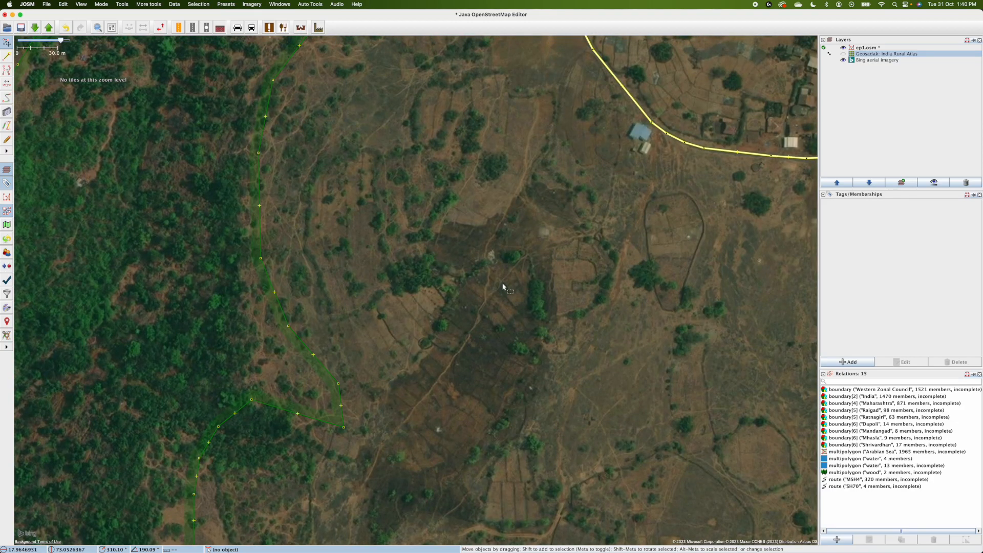
pyautogui.moveTo(545, 179); pyautogui.dragTo(486, 298)
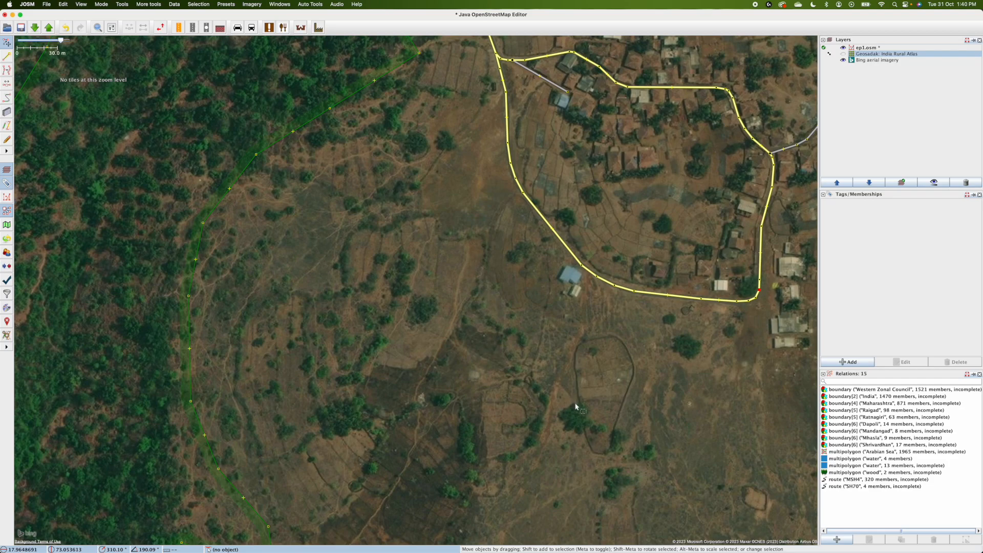
pyautogui.moveTo(517, 318); pyautogui.dragTo(536, 161)
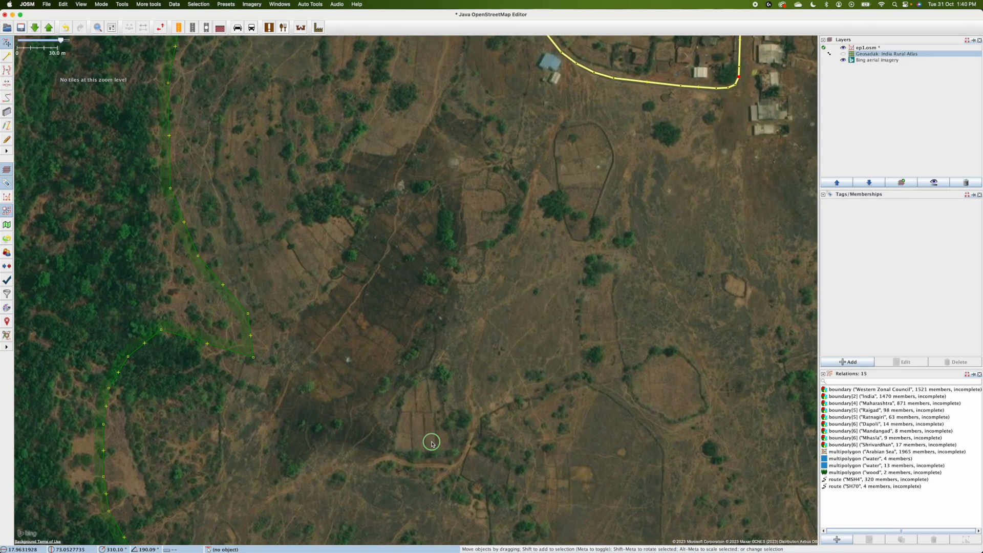
pyautogui.moveTo(438, 446); pyautogui.dragTo(500, 234)
pyautogui.moveTo(408, 430); pyautogui.dragTo(493, 211)
pyautogui.moveTo(428, 377); pyautogui.dragTo(528, 198)
pyautogui.moveTo(378, 441); pyautogui.dragTo(498, 225)
pyautogui.moveTo(354, 418); pyautogui.dragTo(622, 196)
pyautogui.moveTo(258, 425); pyautogui.dragTo(643, 286)
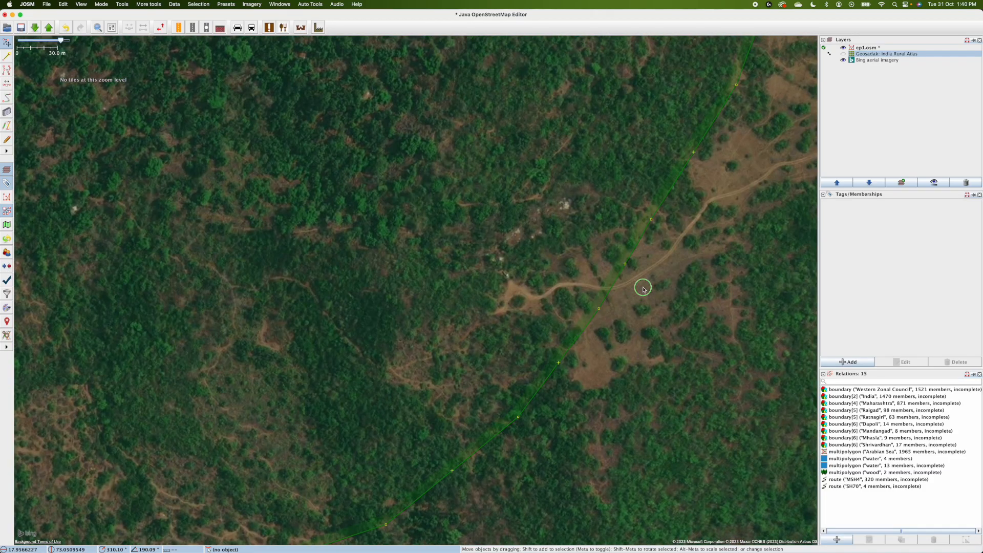
pyautogui.moveTo(367, 391); pyautogui.dragTo(357, 326)
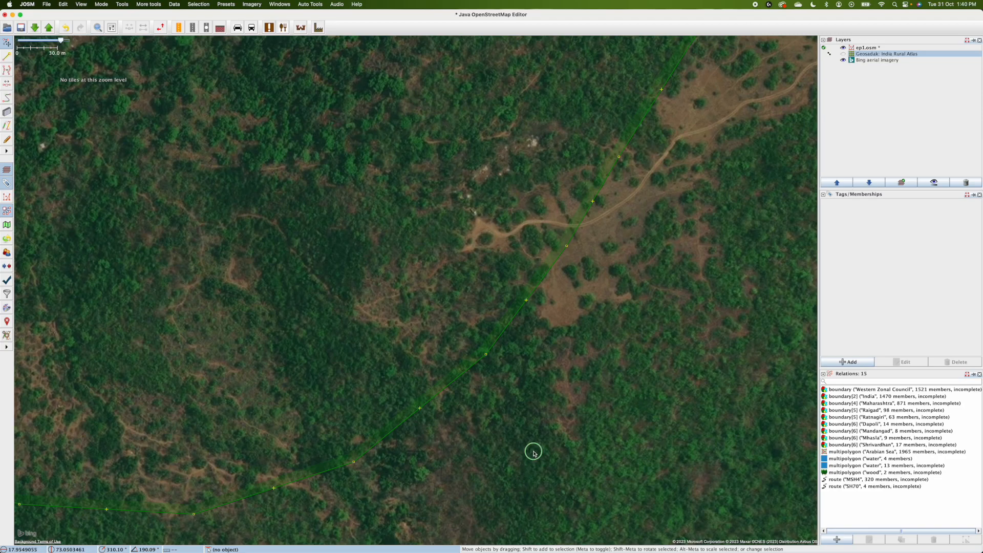
pyautogui.moveTo(530, 477); pyautogui.dragTo(604, 223)
pyautogui.scroll(-2, 450, 388)
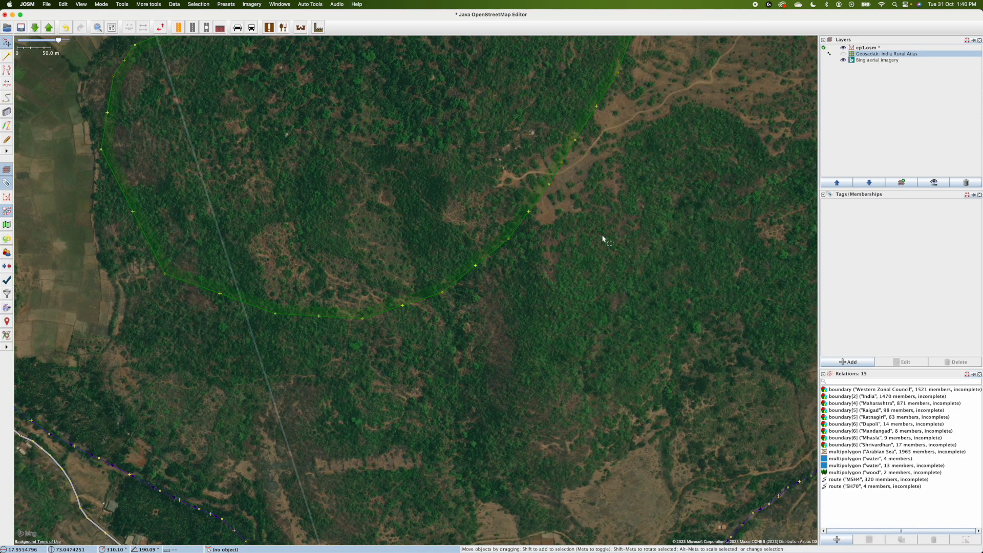
# Return to the village and examine the imagery around and inside the road loop for remaining side roads
pyautogui.moveTo(652, 191); pyautogui.dragTo(438, 388)
pyautogui.moveTo(651, 170); pyautogui.dragTo(464, 373)
pyautogui.moveTo(594, 147); pyautogui.dragTo(436, 318)
pyautogui.moveTo(534, 224); pyautogui.dragTo(621, 315)
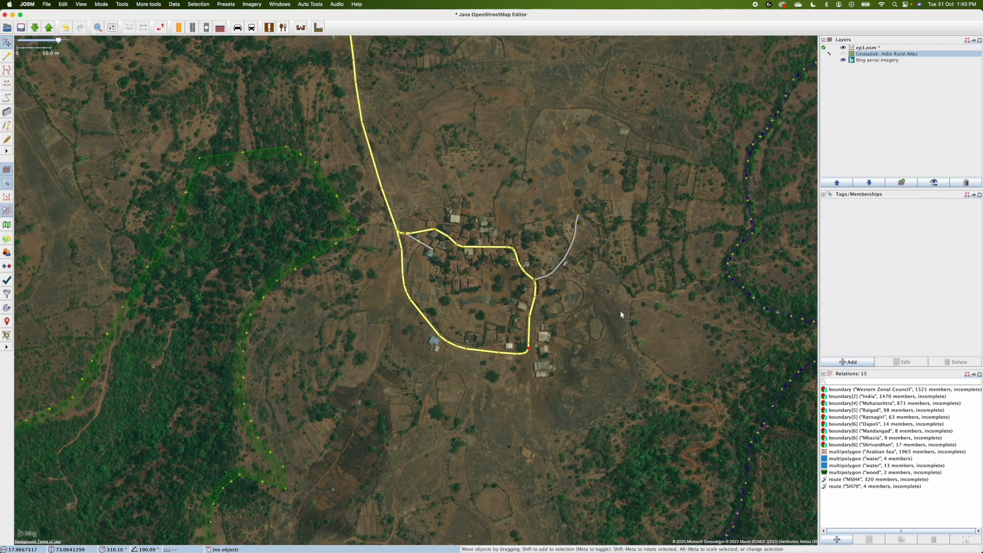
pyautogui.scroll(4, 429, 277)
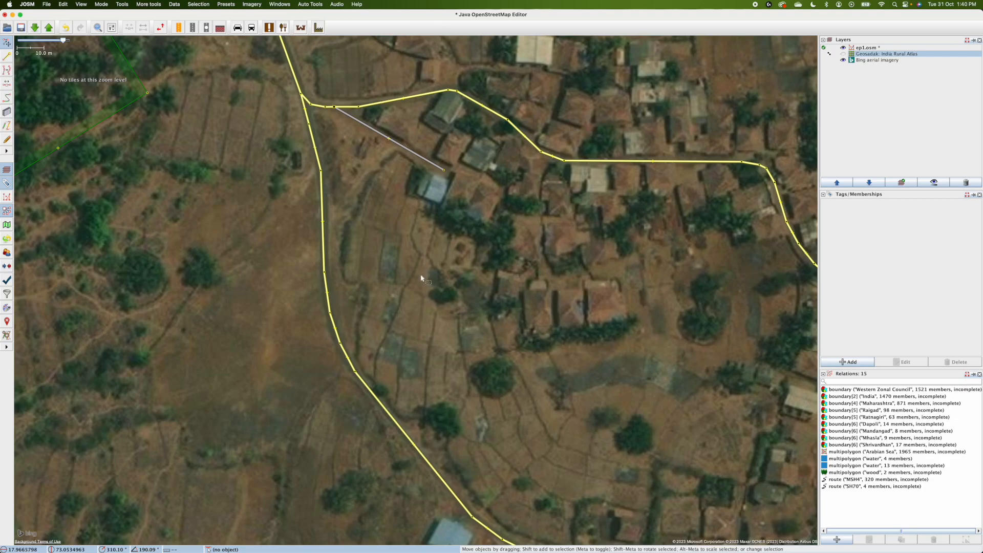
pyautogui.moveTo(302, 459); pyautogui.dragTo(316, 339)
pyautogui.scroll(-5, 306, 384)
pyautogui.scroll(3, 402, 284)
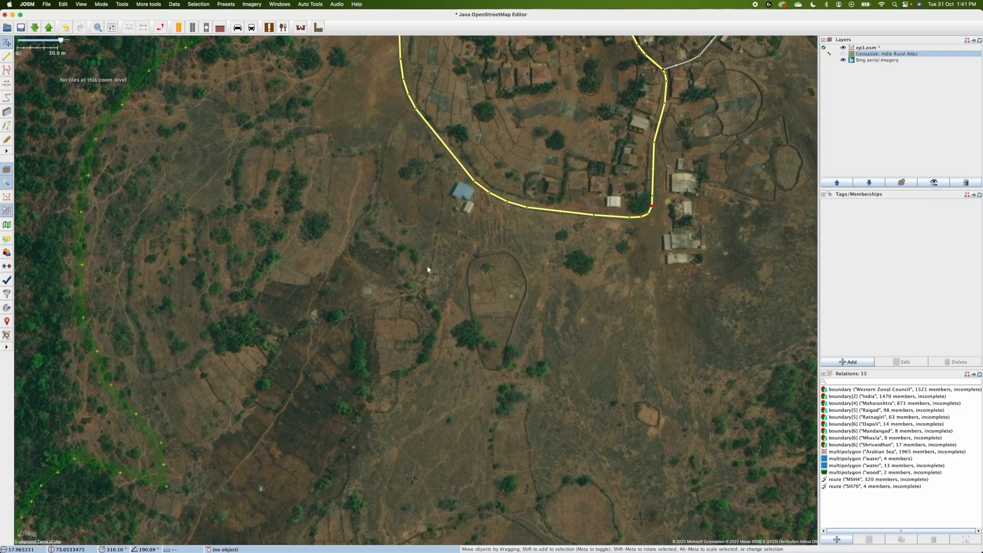
pyautogui.click(423, 297)
pyautogui.moveTo(424, 297); pyautogui.dragTo(413, 312)
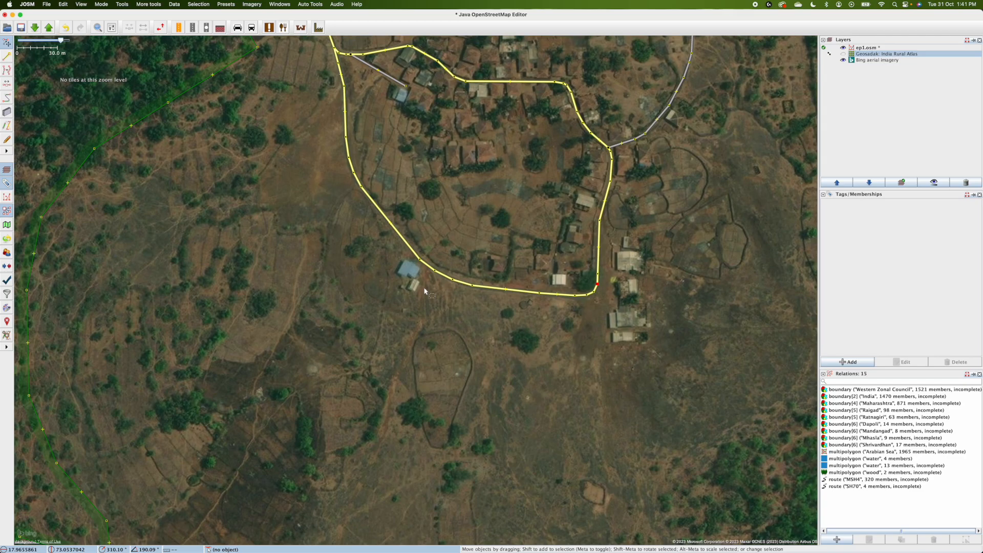
pyautogui.moveTo(481, 217); pyautogui.dragTo(422, 489)
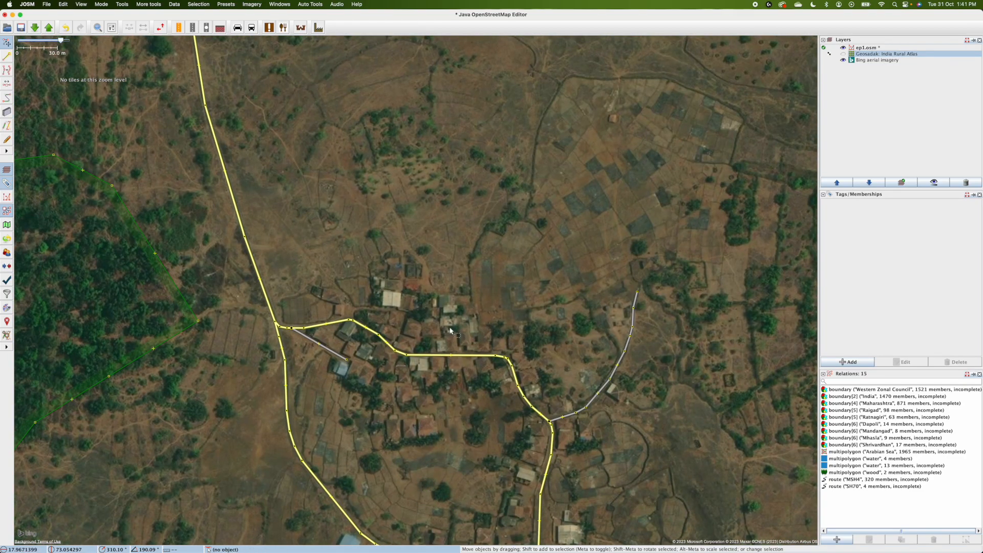
# Fast-draw the track from the main road north of the loop junction, curving east past the northern houses, then simplify and save it
pyautogui.scroll(2, 451, 330)
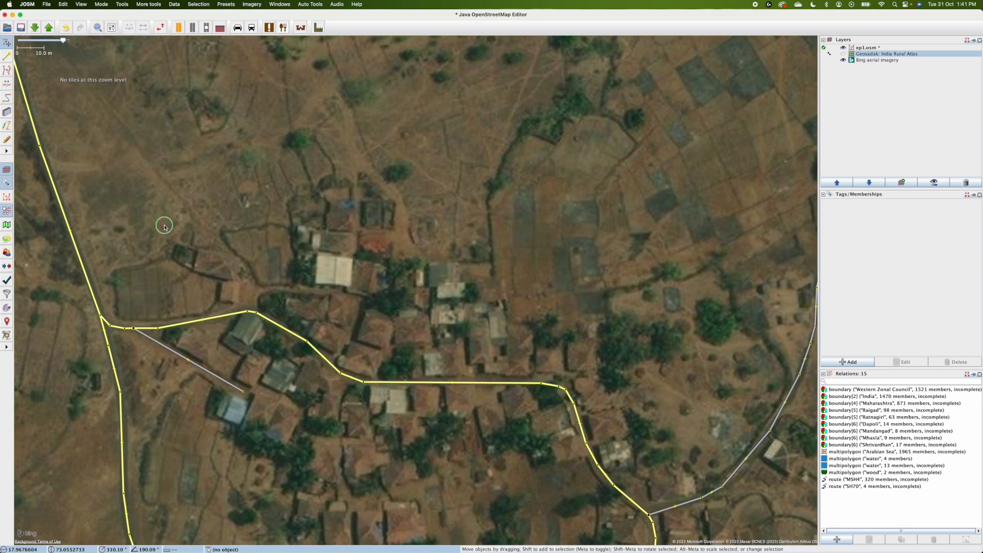
pyautogui.moveTo(160, 219); pyautogui.dragTo(238, 340)
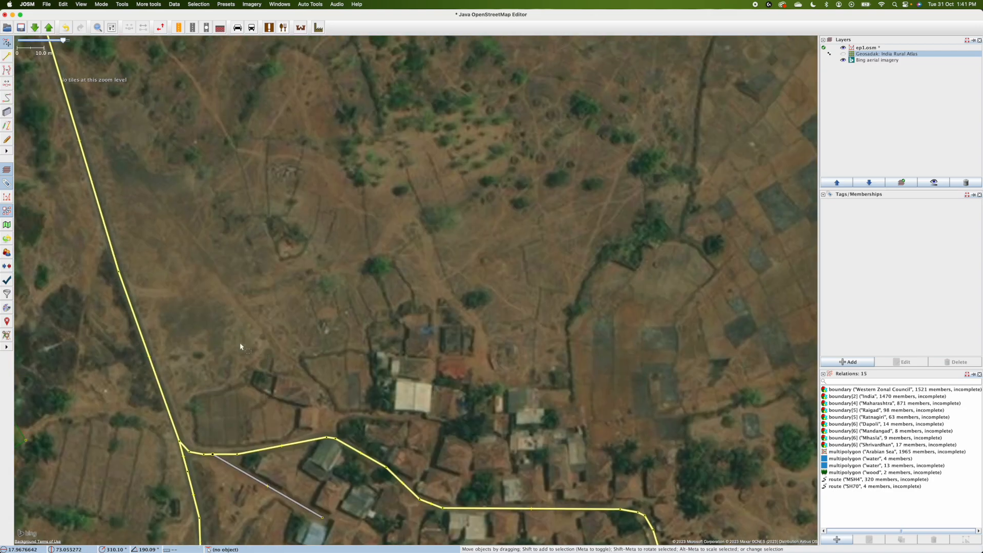
pyautogui.press('a')
pyautogui.press('Escape')
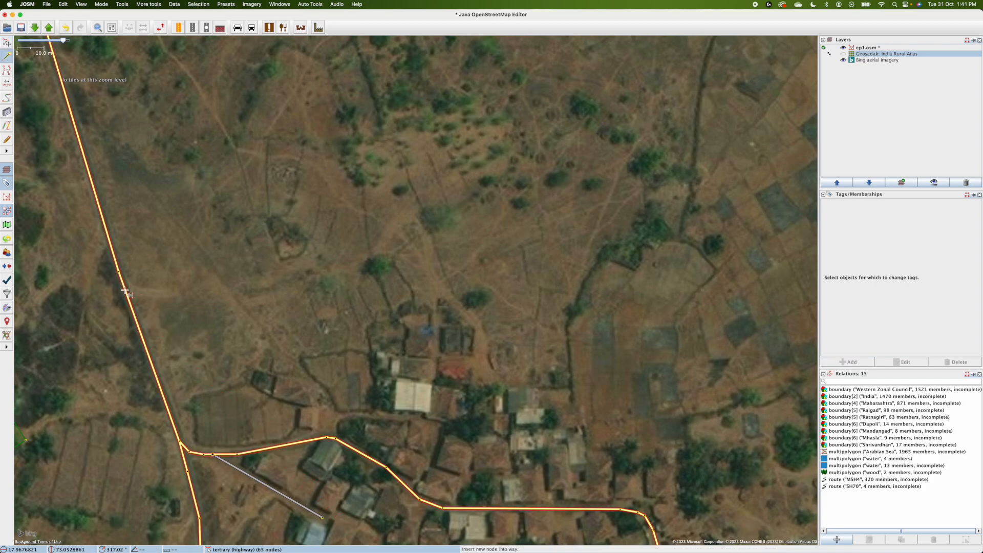
pyautogui.moveTo(121, 278); pyautogui.dragTo(125, 288)
pyautogui.press('a')
pyautogui.click(125, 288)
pyautogui.moveTo(173, 298)
pyautogui.mouseDown()
pyautogui.moveTo(237, 300)
pyautogui.moveTo(384, 253)
pyautogui.moveTo(405, 257)
pyautogui.moveTo(473, 317)
pyautogui.moveTo(498, 378)
pyautogui.moveTo(563, 395)
pyautogui.mouseUp()
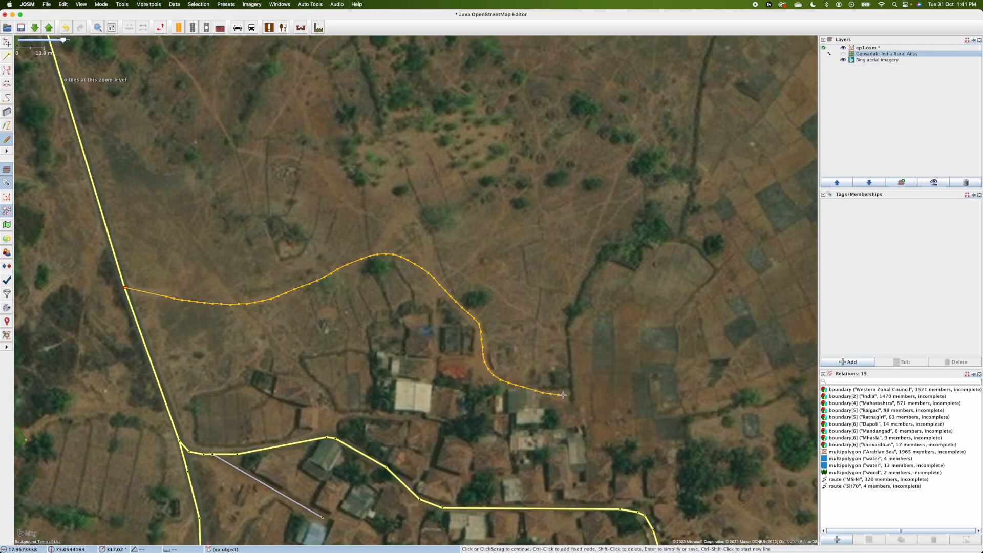
pyautogui.press('Return')
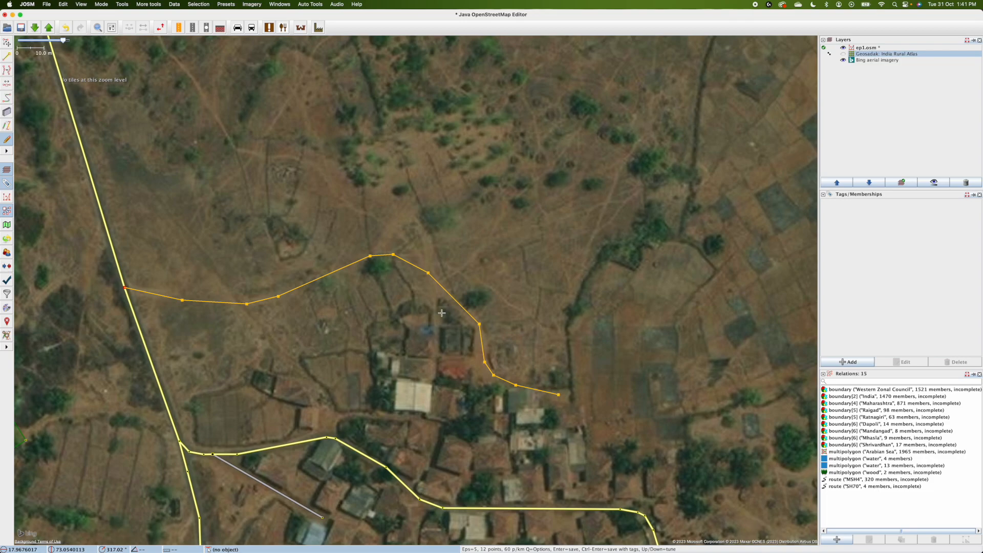
pyautogui.press('Return')
# Fast-draw a connecting path about 46 m long around the northern houses, joining the new track at both ends, and save it
pyautogui.moveTo(434, 283)
pyautogui.mouseDown()
pyautogui.moveTo(439, 351)
pyautogui.moveTo(468, 362)
pyautogui.mouseUp()
pyautogui.press('q')
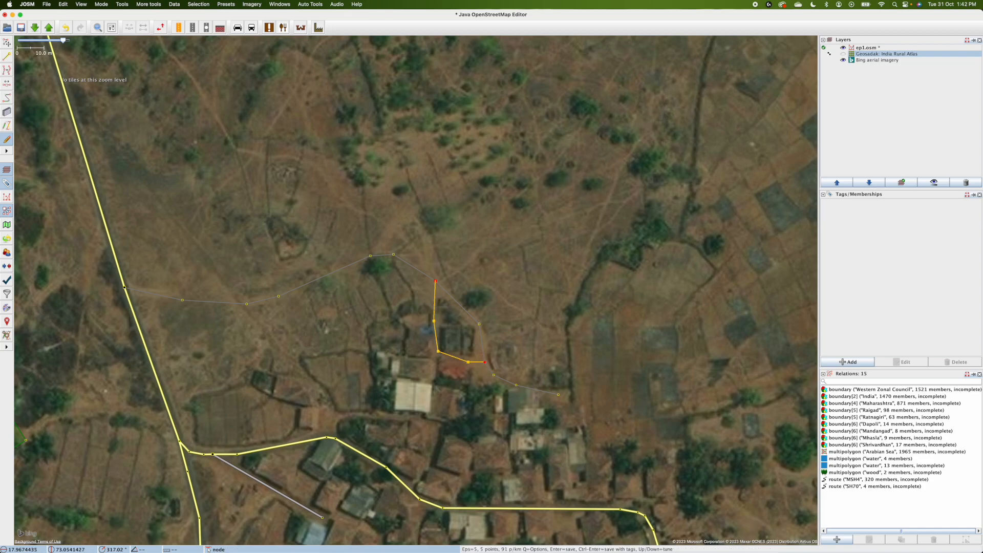
pyautogui.press('Return')
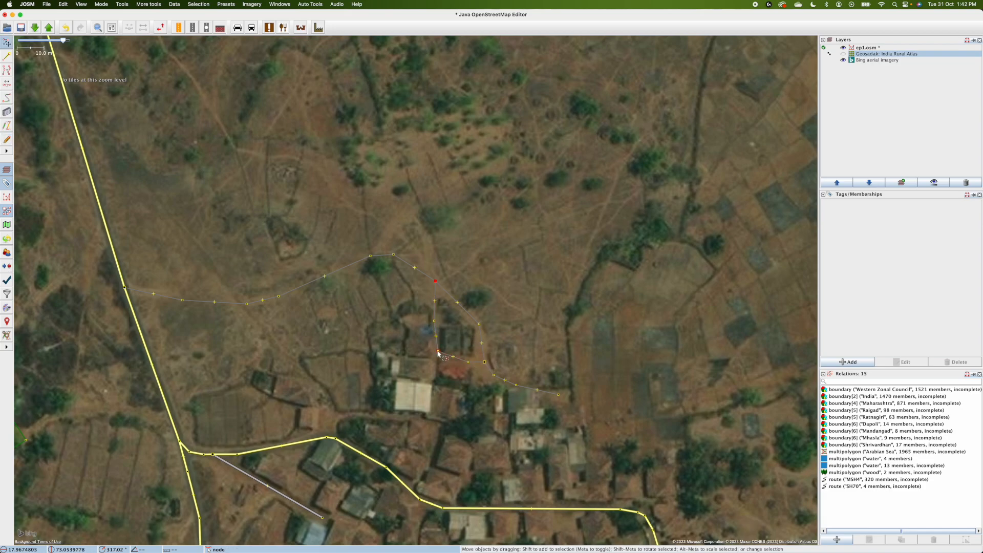
# Shift the short connecting path slightly east to match the imagery
pyautogui.click(432, 333)
pyautogui.moveTo(433, 327); pyautogui.dragTo(435, 326)
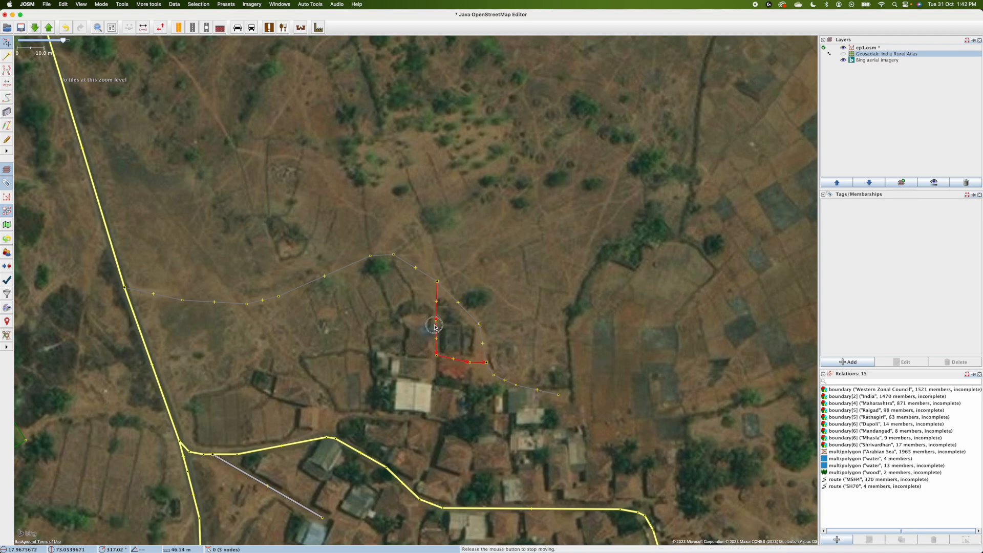
pyautogui.click(437, 322)
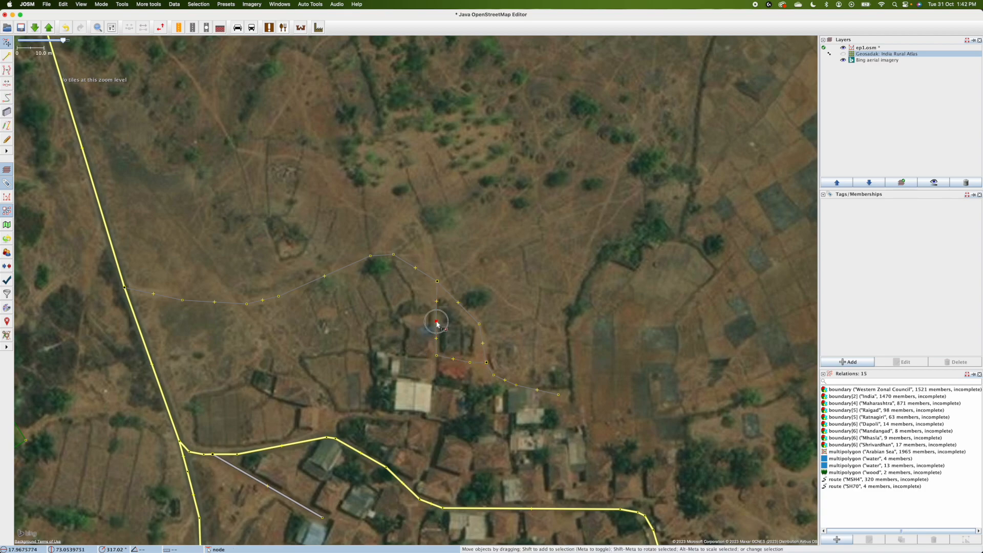
pyautogui.moveTo(438, 324); pyautogui.dragTo(437, 323)
# Select the long northern track together with its short connecting path and tag both highway=track
pyautogui.click(485, 354)
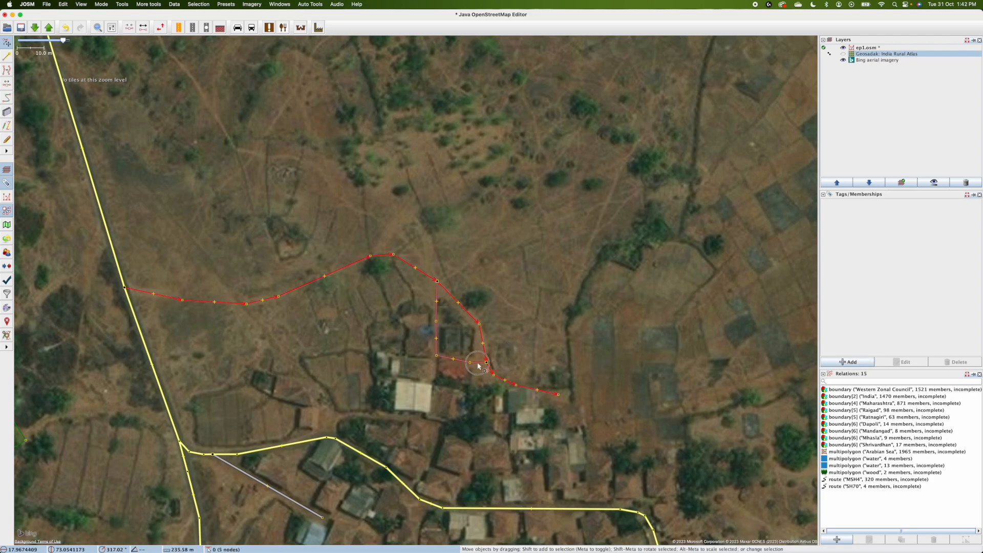
pyautogui.click(477, 364)
pyautogui.click(840, 365)
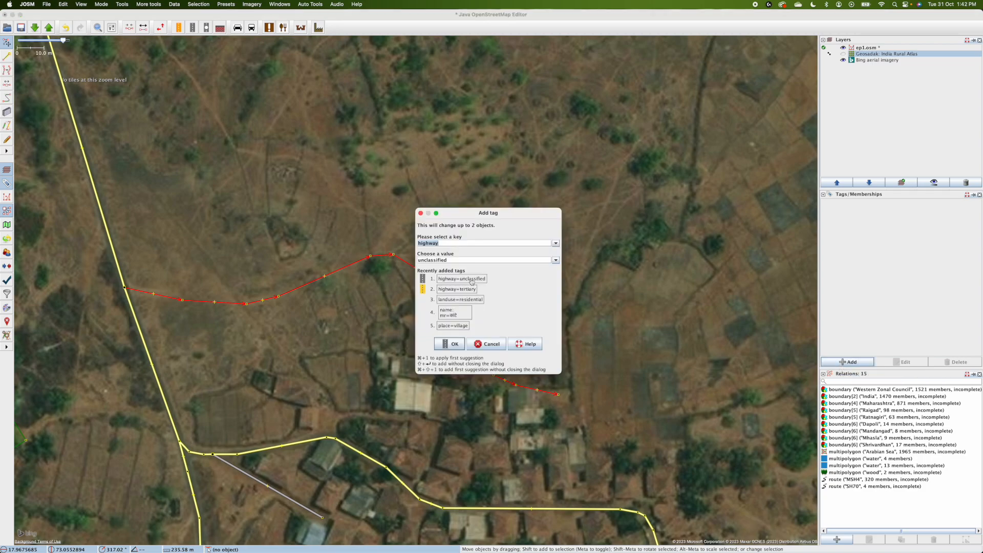
pyautogui.click(454, 259)
pyautogui.write('track')
pyautogui.click(453, 344)
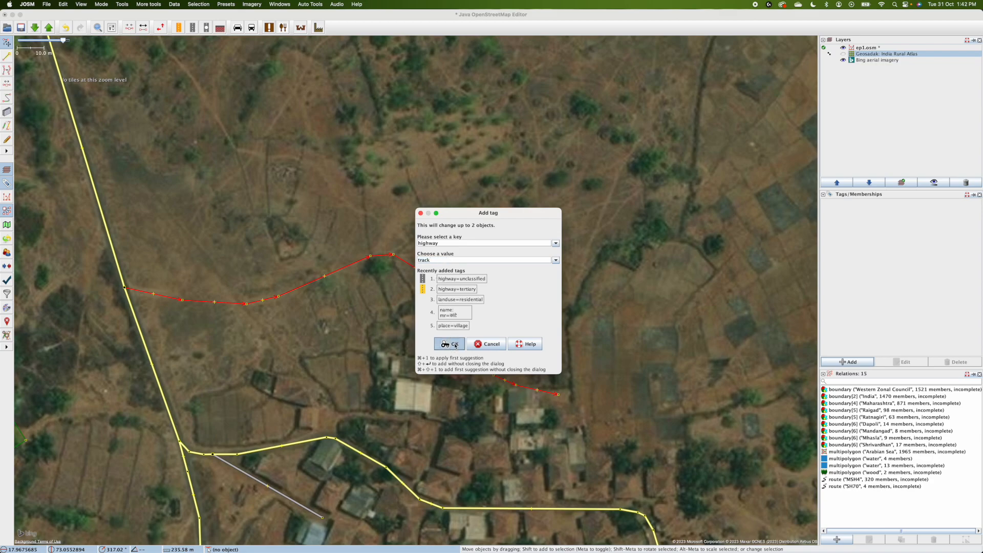
pyautogui.click(503, 296)
# Check the mapped village roads, start uploading the changes and continue past the validator's unnamed-way warning
pyautogui.scroll(-3, 503, 296)
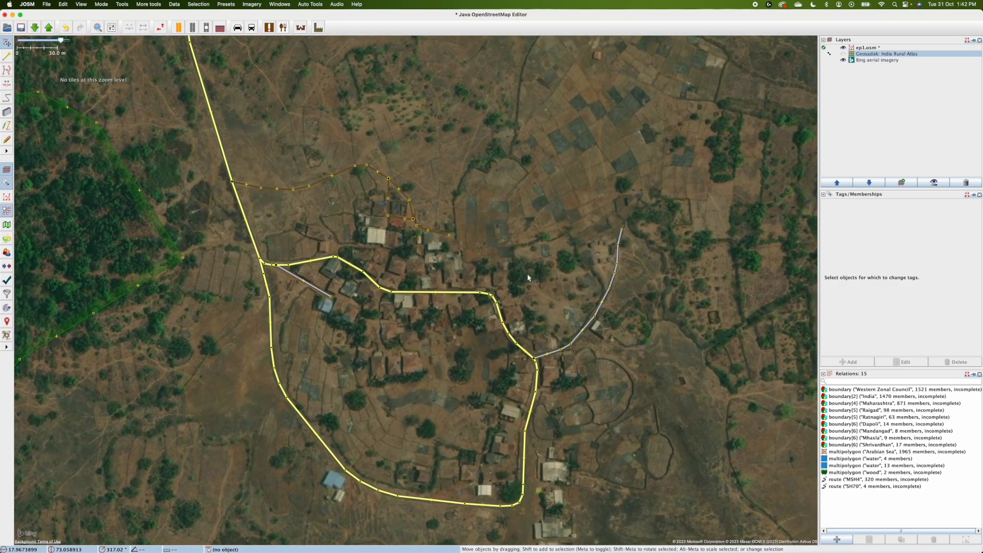
pyautogui.scroll(3, 429, 344)
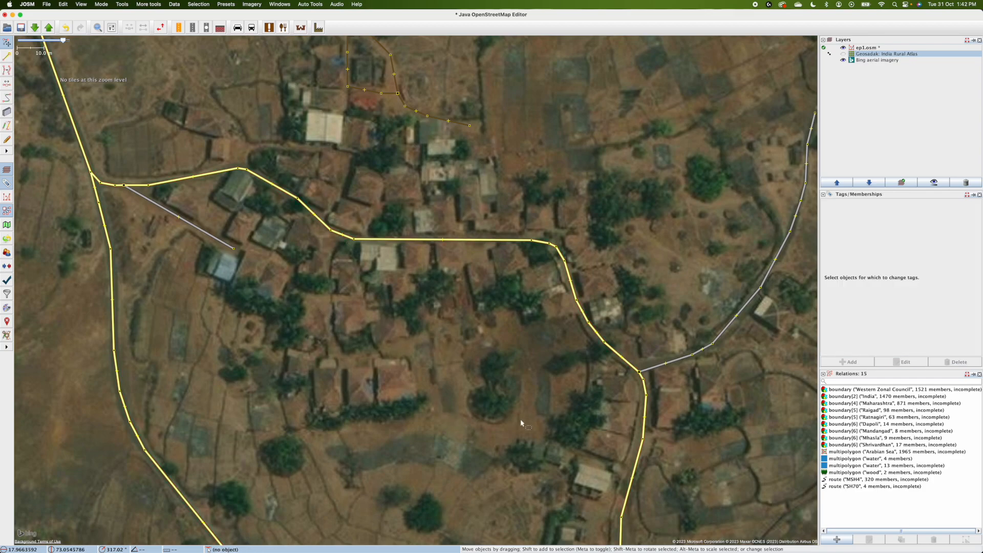
pyautogui.moveTo(392, 330); pyautogui.dragTo(520, 275)
pyautogui.moveTo(457, 262); pyautogui.dragTo(374, 410)
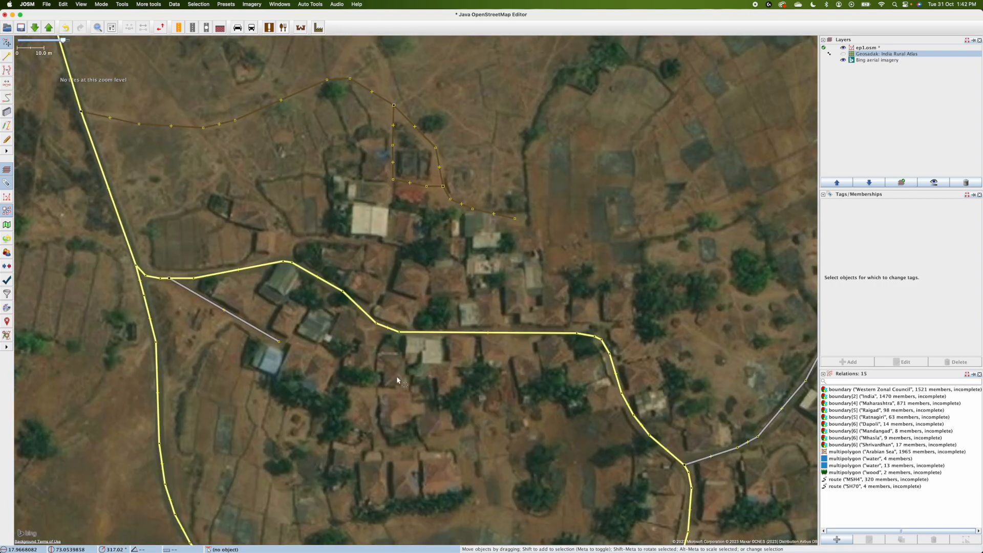
pyautogui.scroll(-2, 398, 380)
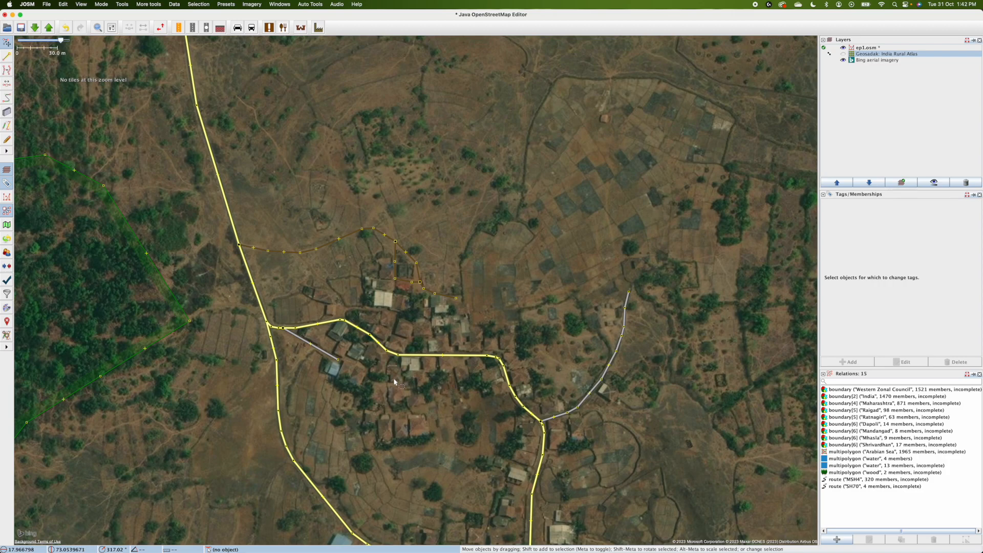
pyautogui.click(47, 29)
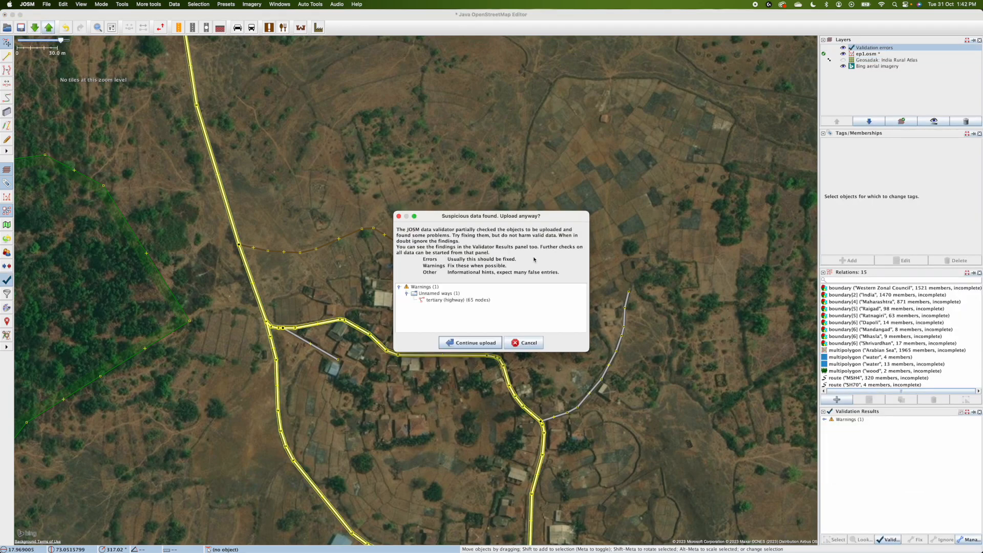
pyautogui.click(486, 346)
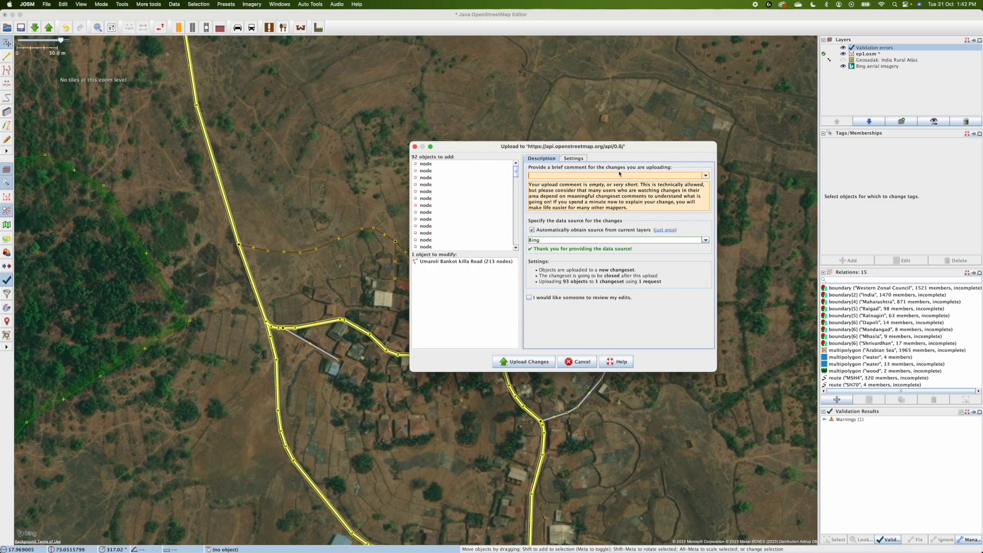
# Enter the changeset comment "added missing roads" and upload the changes to OpenStreetMap
pyautogui.write('added ')
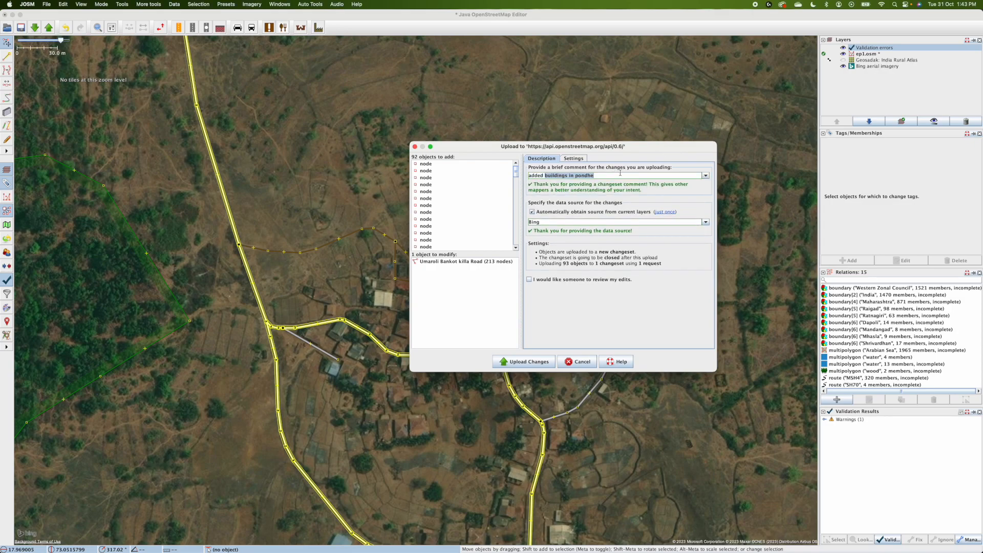
pyautogui.write('missing roads')
pyautogui.click(517, 363)
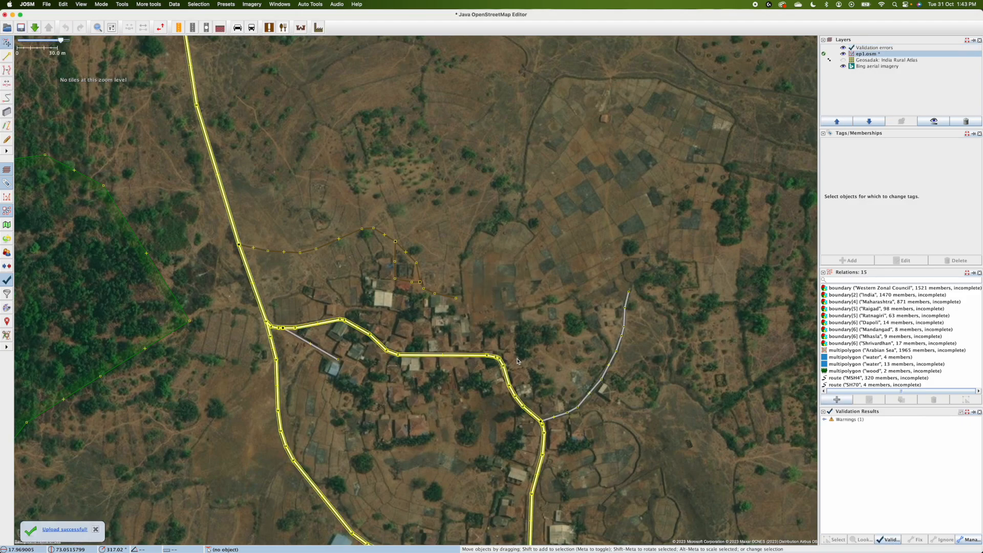
pyautogui.moveTo(446, 394); pyautogui.dragTo(474, 309)
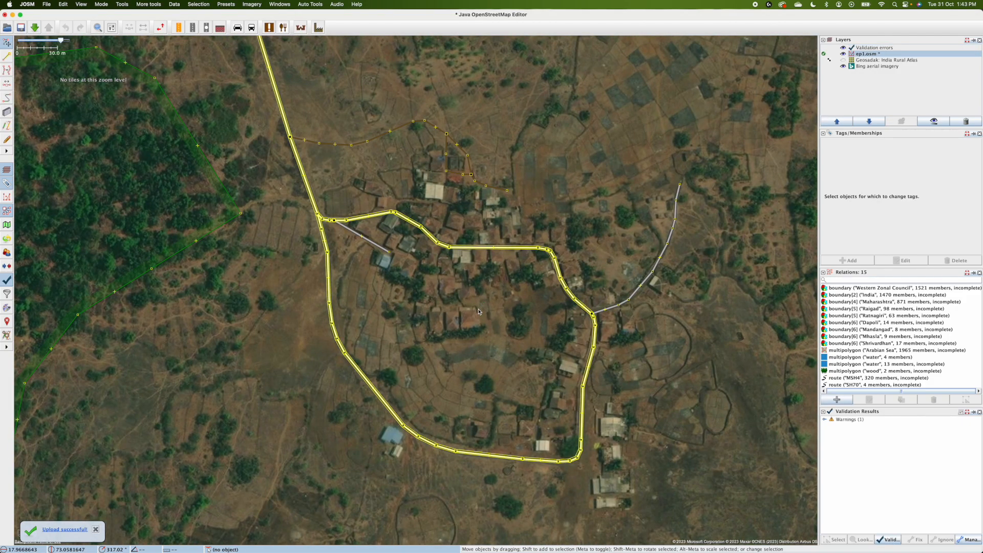
# Trace a closed four-corner outline around the westernmost house in the row at the village centre
pyautogui.scroll(3, 431, 329)
pyautogui.press('a')
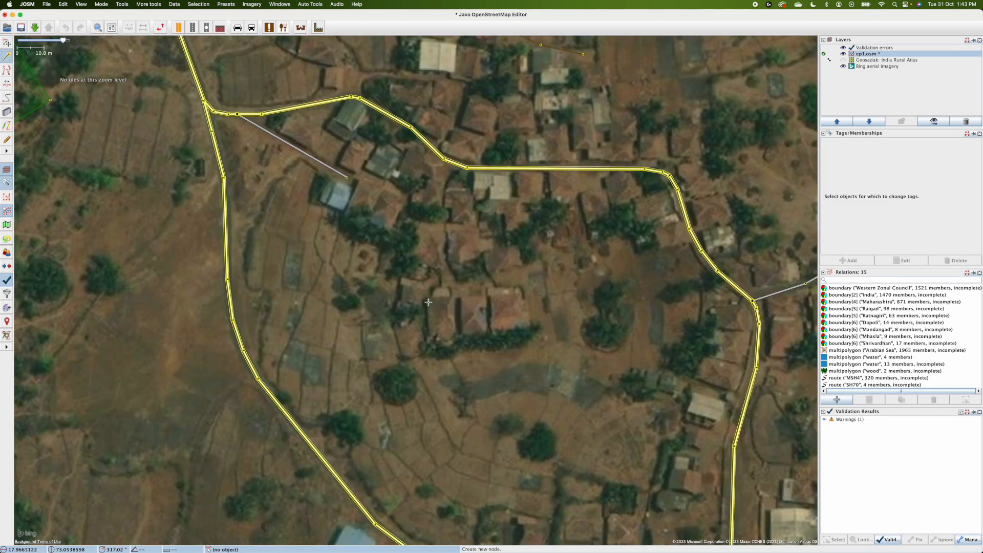
pyautogui.click(427, 299)
pyautogui.click(452, 298)
pyautogui.click(454, 333)
pyautogui.click(430, 333)
pyautogui.click(427, 299)
pyautogui.press('s')
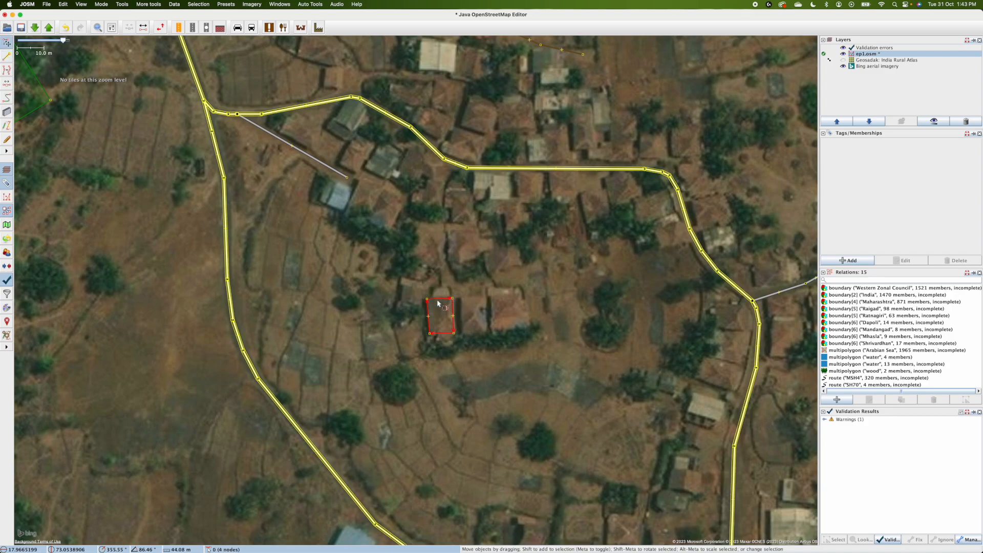
# Tag the traced house outline building=yes and deselect it
pyautogui.click(848, 260)
pyautogui.write('building')
pyautogui.press('Delete')
pyautogui.press('Tab')
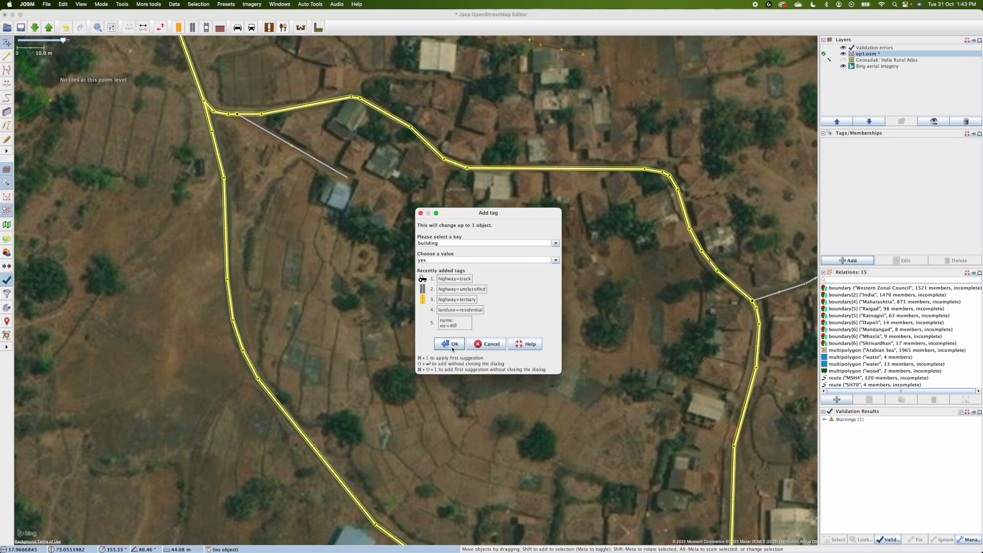
pyautogui.click(452, 347)
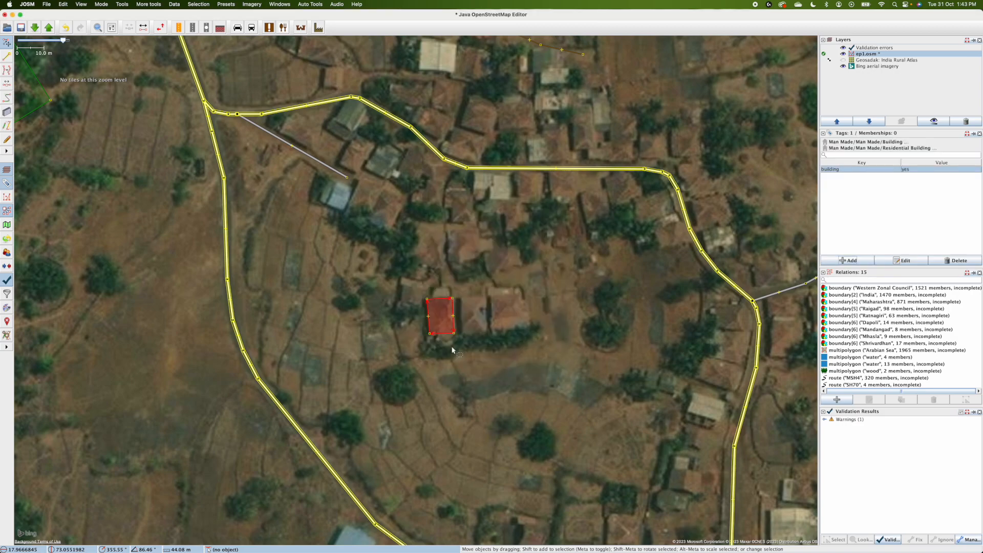
pyautogui.click(465, 313)
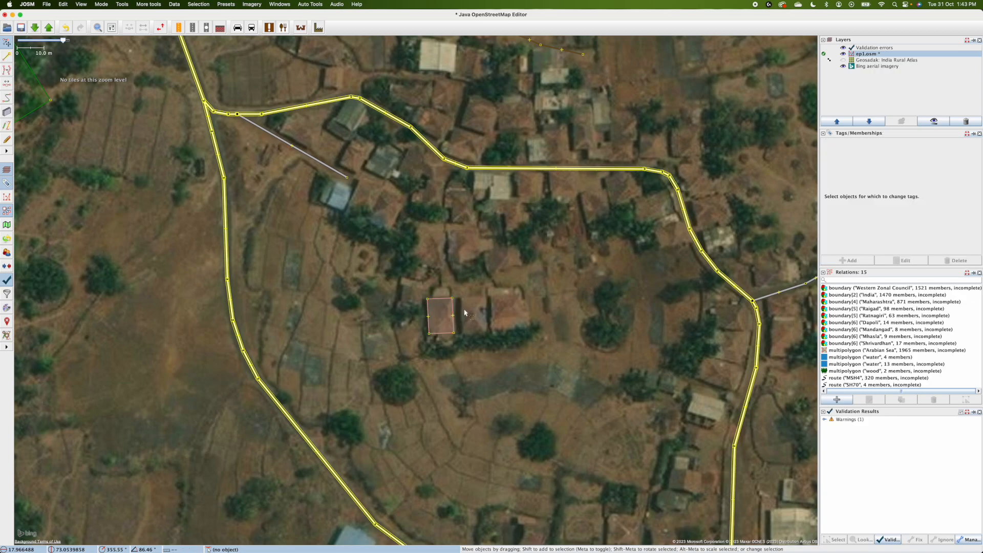
# Draw the two neighbouring houses east of the tagged building with the building tool, the first about 13 m long
pyautogui.scroll(5, 441, 321)
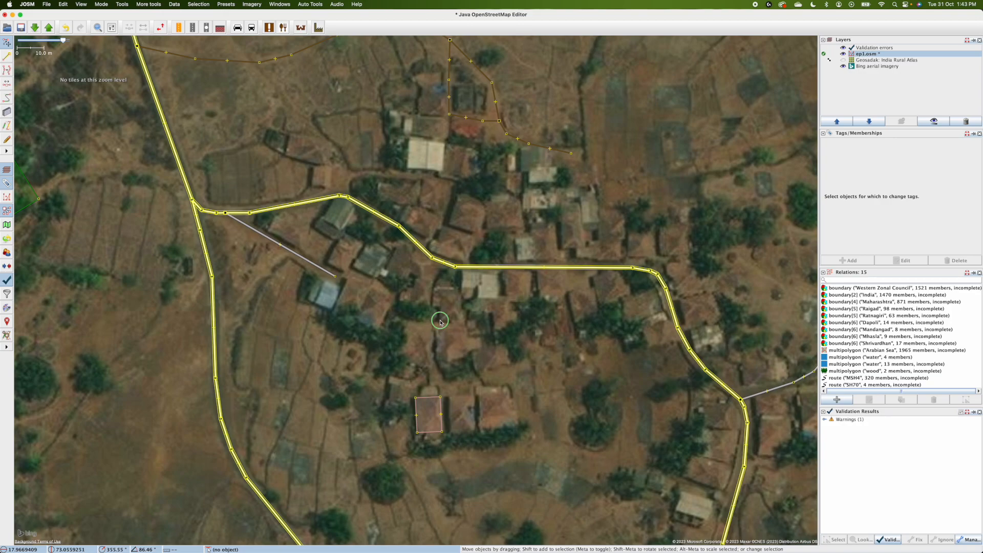
pyautogui.moveTo(440, 321); pyautogui.dragTo(443, 261)
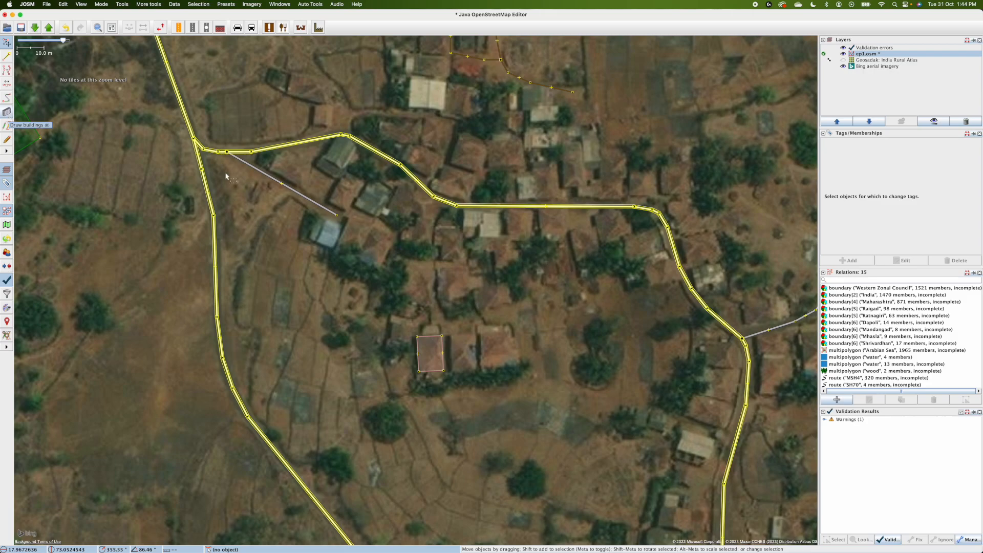
pyautogui.press('b')
pyautogui.click(450, 337)
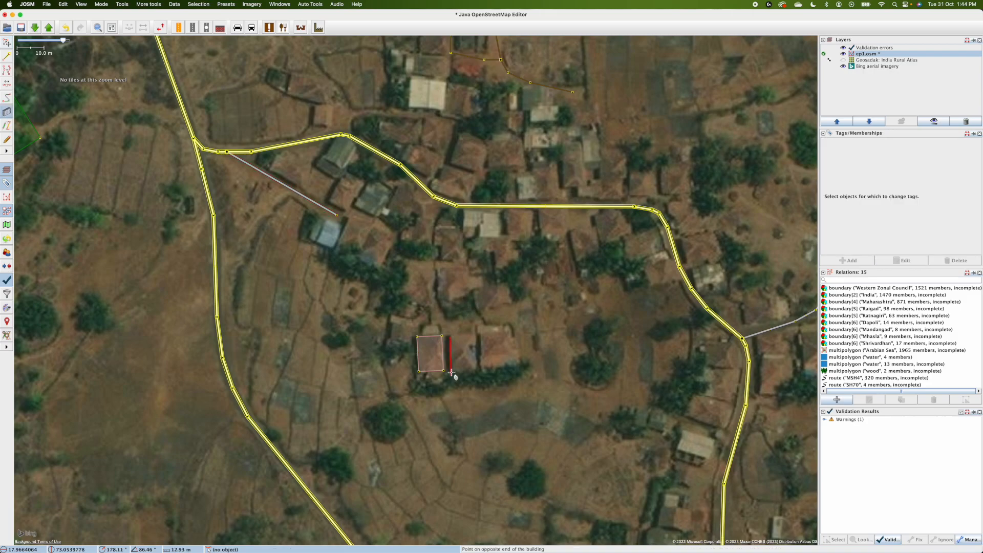
pyautogui.click(451, 372)
pyautogui.click(477, 371)
pyautogui.click(484, 337)
pyautogui.click(484, 370)
pyautogui.click(518, 364)
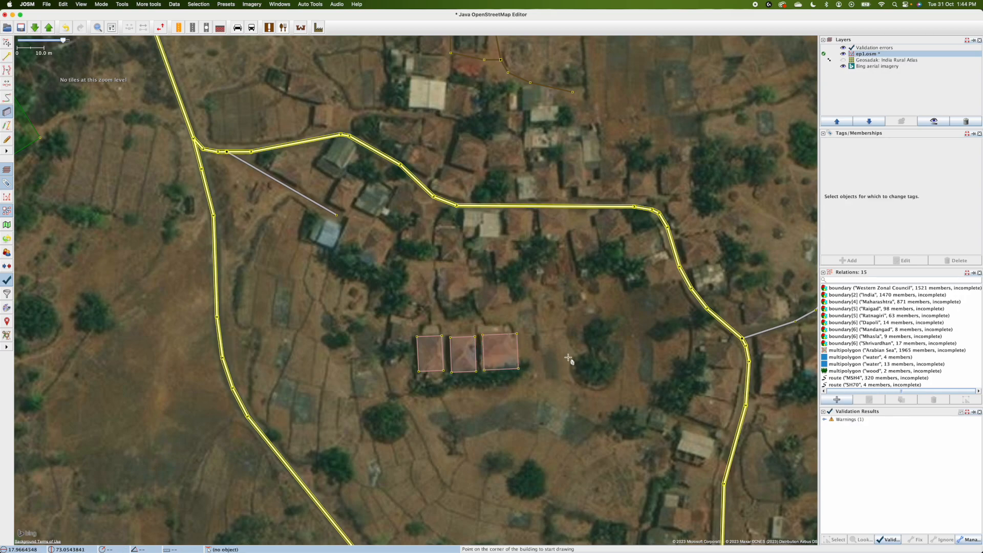
# Draw the house north of the row of three and the narrow, slightly rotated house at the row's west end
pyautogui.click(439, 265)
pyautogui.click(439, 299)
pyautogui.click(467, 298)
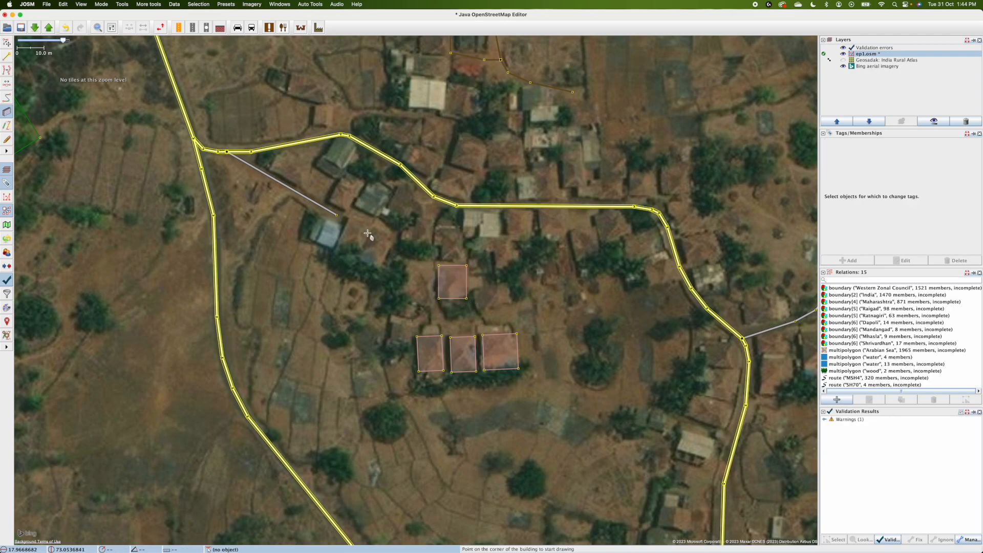
pyautogui.click(392, 317)
pyautogui.click(386, 350)
pyautogui.click(407, 353)
# Draw the blue-roofed building at the end of the short path and the house directly east of it
pyautogui.click(314, 217)
pyautogui.click(341, 225)
pyautogui.click(334, 248)
pyautogui.click(349, 222)
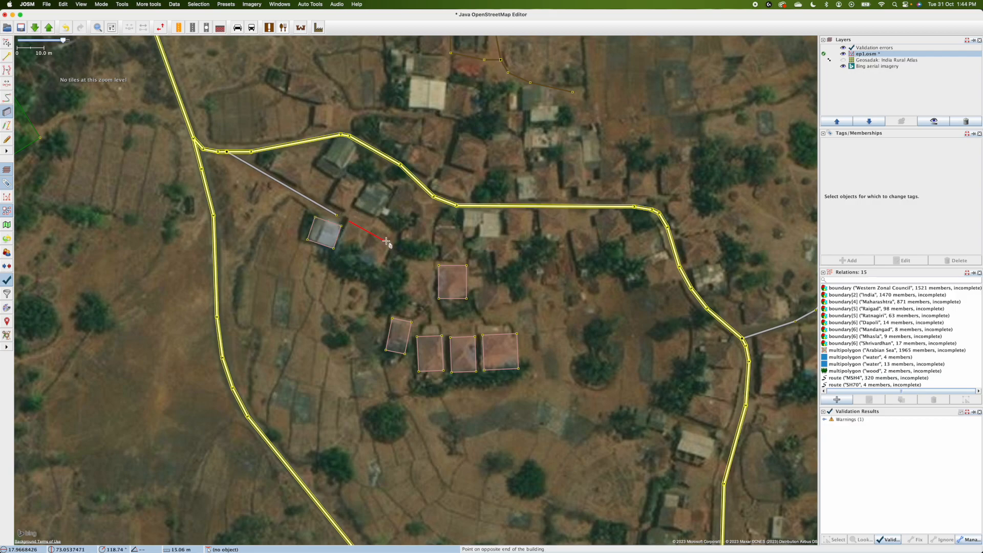
pyautogui.click(370, 231)
pyautogui.click(353, 263)
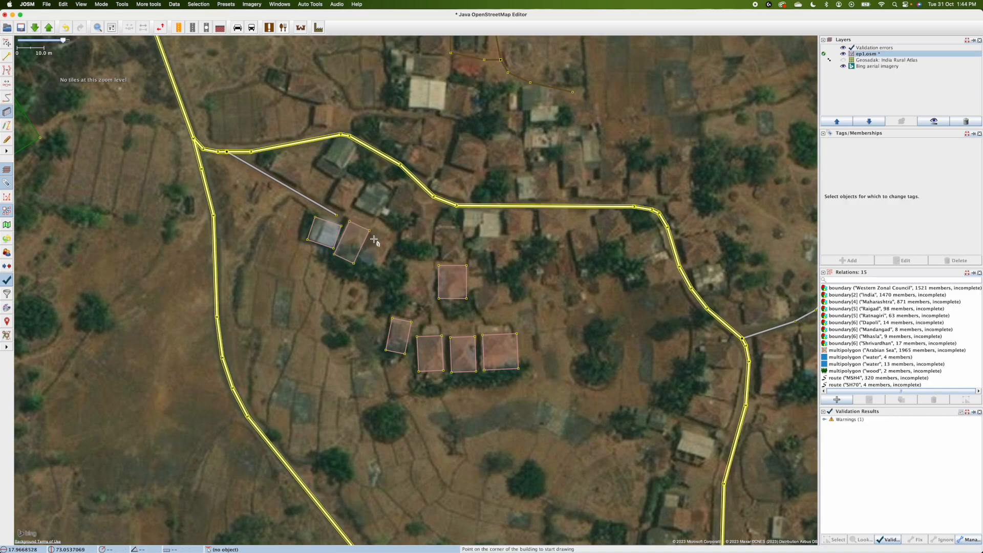
# Duplicate the house beside the blue-roofed building and place the copy flush against its east side
pyautogui.scroll(5, 374, 239)
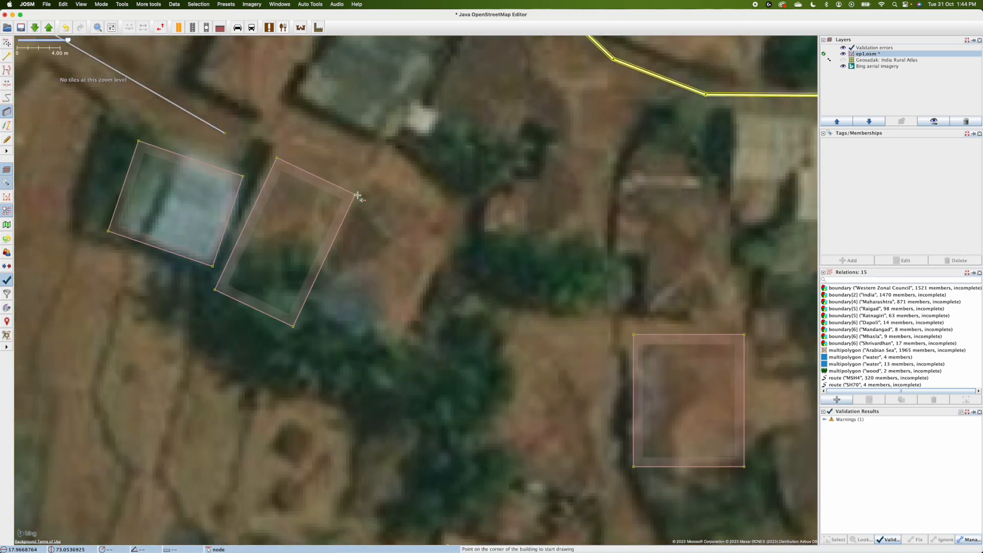
pyautogui.scroll(-5, 357, 237)
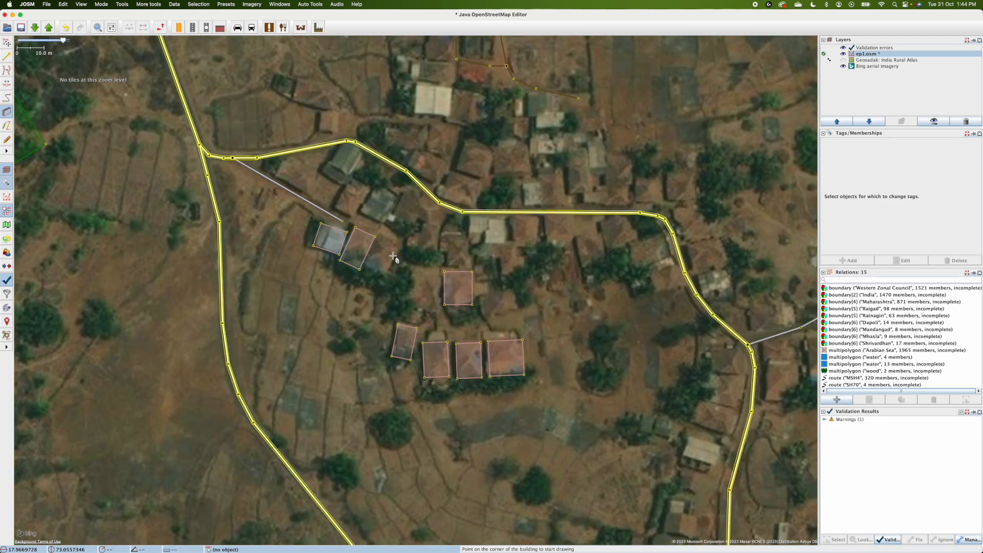
pyautogui.scroll(3, 392, 256)
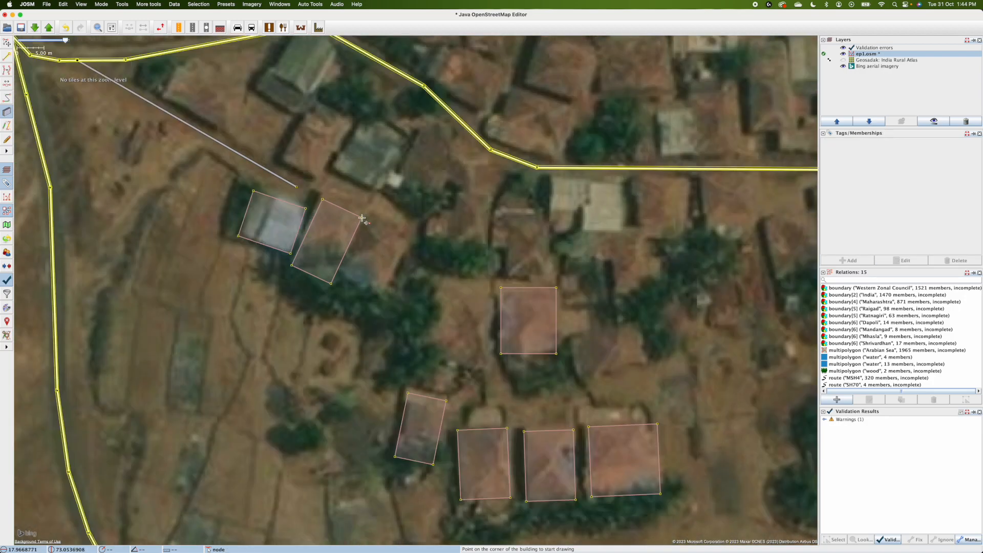
pyautogui.click(362, 218)
pyautogui.click(337, 286)
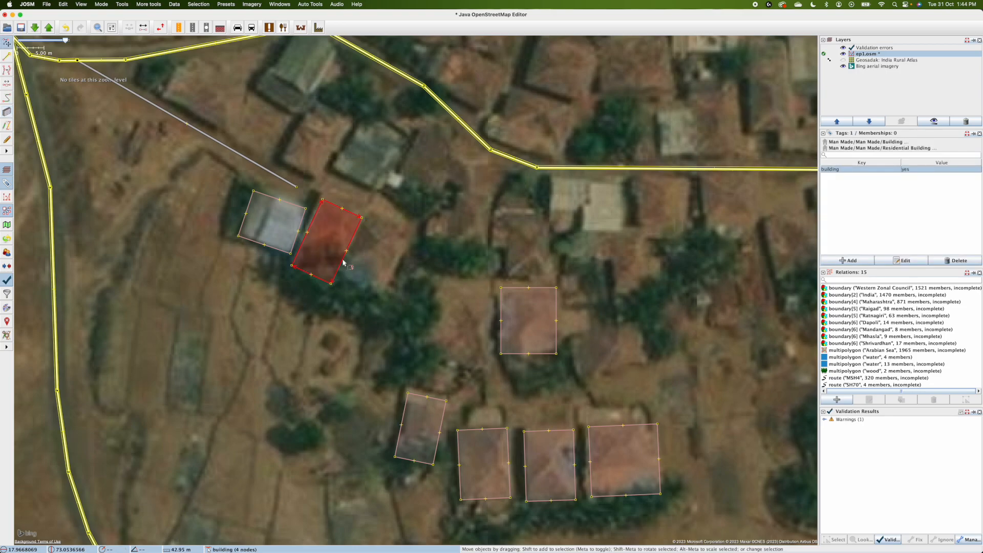
pyautogui.click(374, 272)
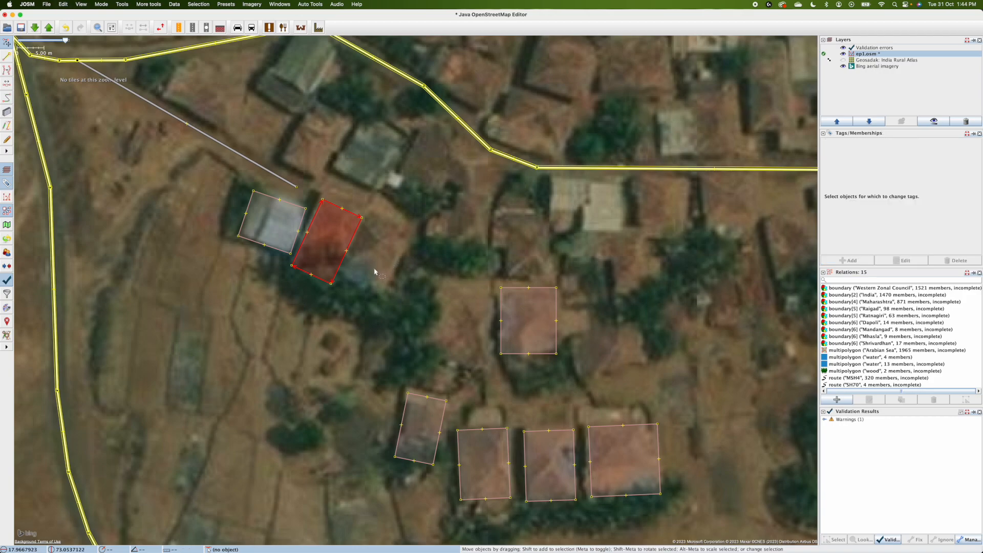
pyautogui.press('super+v')
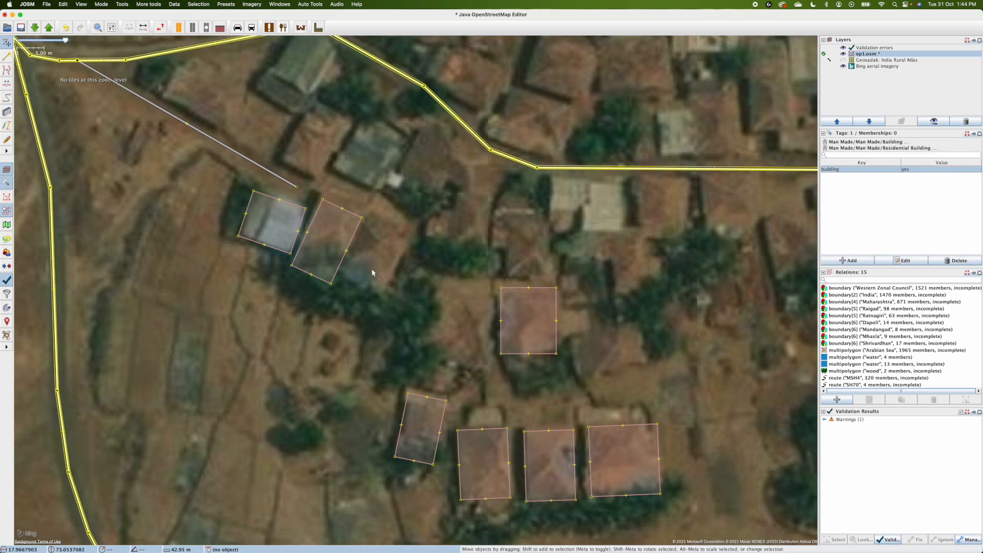
pyautogui.moveTo(400, 261); pyautogui.dragTo(395, 260)
pyautogui.click(411, 288)
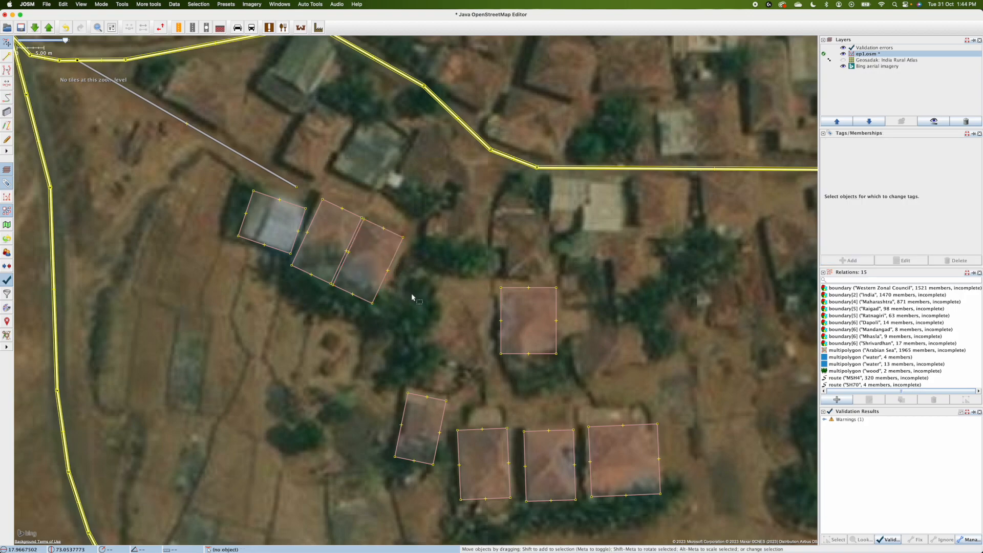
# Draw the two side-by-side buildings just north of the short path's end
pyautogui.scroll(3, 410, 332)
pyautogui.scroll(3, 402, 367)
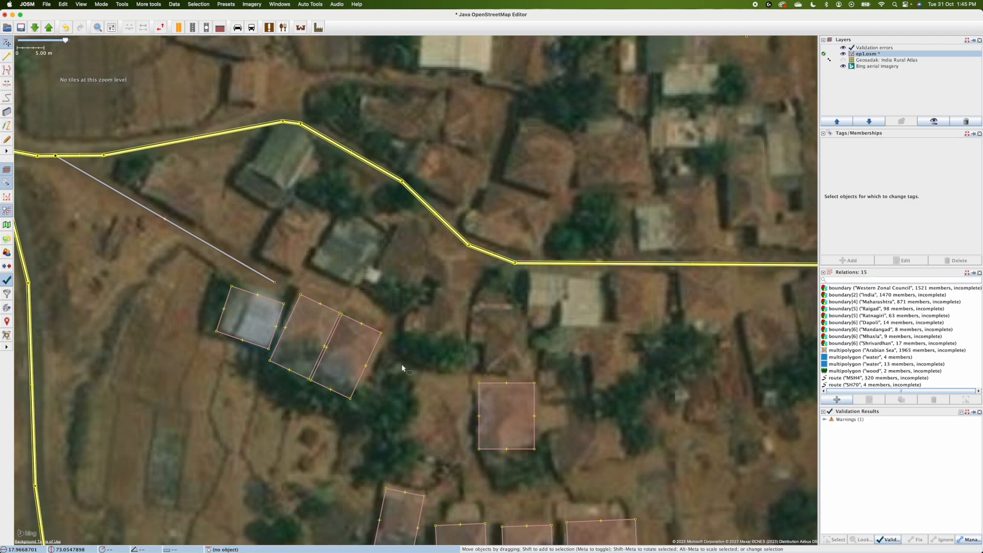
pyautogui.press('b')
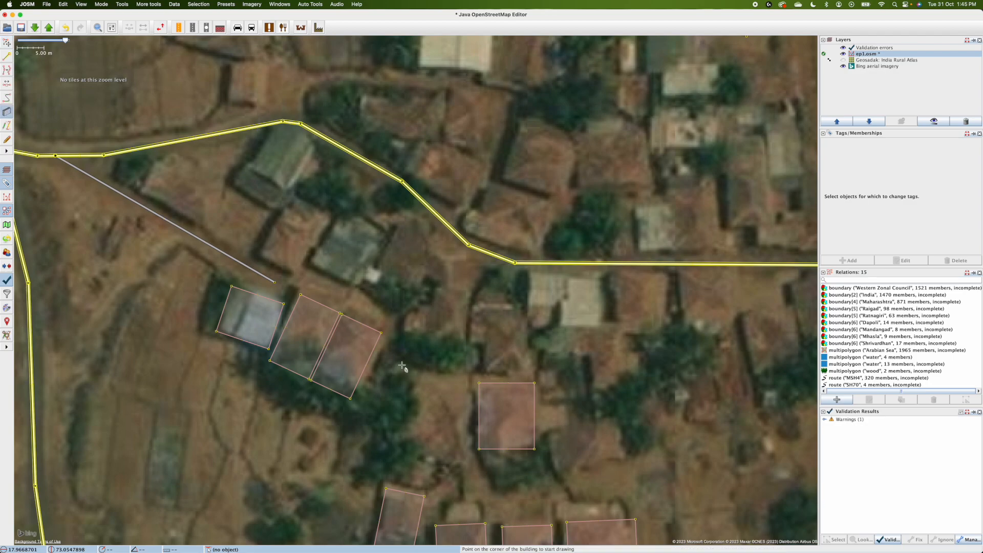
pyautogui.click(274, 260)
pyautogui.click(292, 272)
pyautogui.click(321, 216)
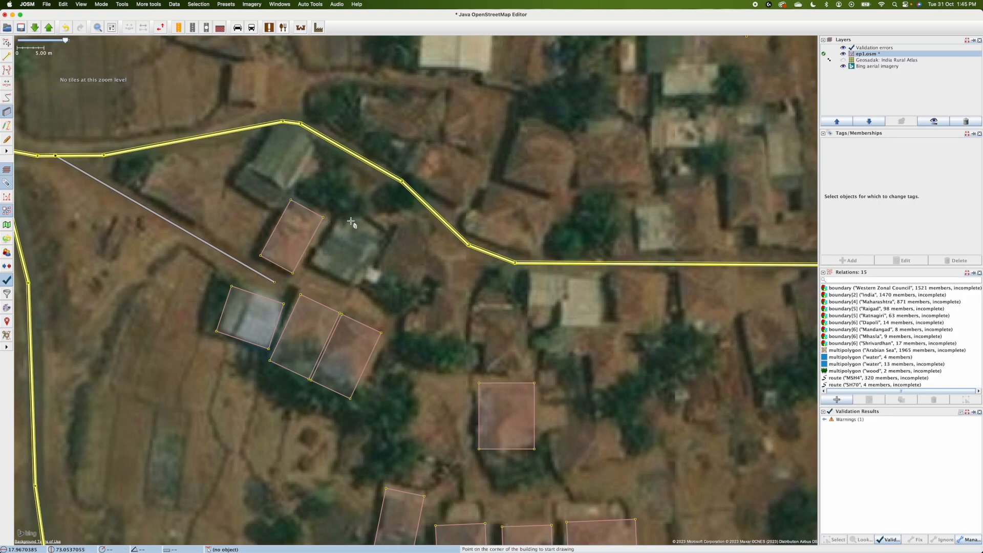
pyautogui.click(313, 262)
pyautogui.click(356, 284)
pyautogui.click(380, 231)
pyautogui.scroll(-2, 360, 257)
pyautogui.click(296, 222)
pyautogui.click(318, 232)
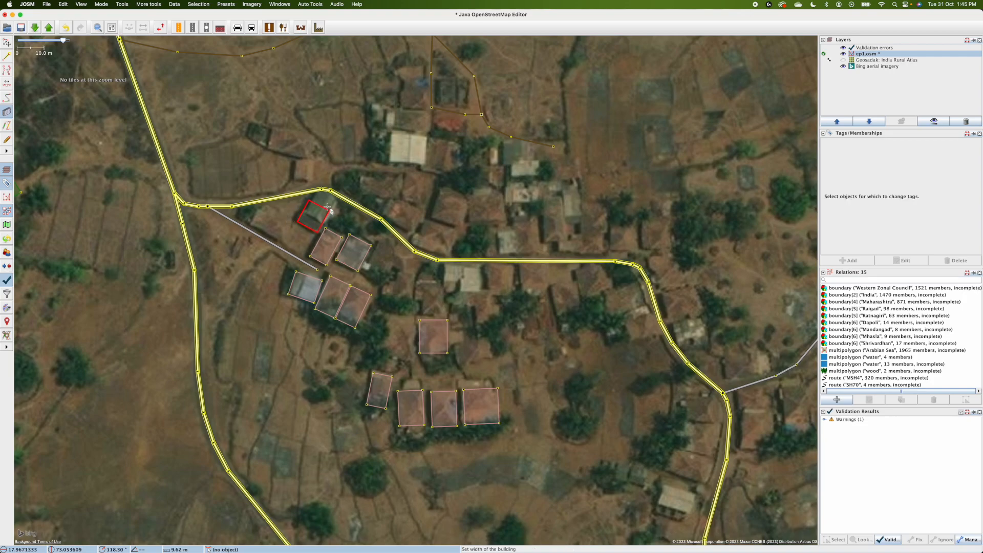
pyautogui.press('Escape')
# Draw the green-roofed building just below the road bend and nudge its outline to fit the imagery
pyautogui.scroll(2, 329, 205)
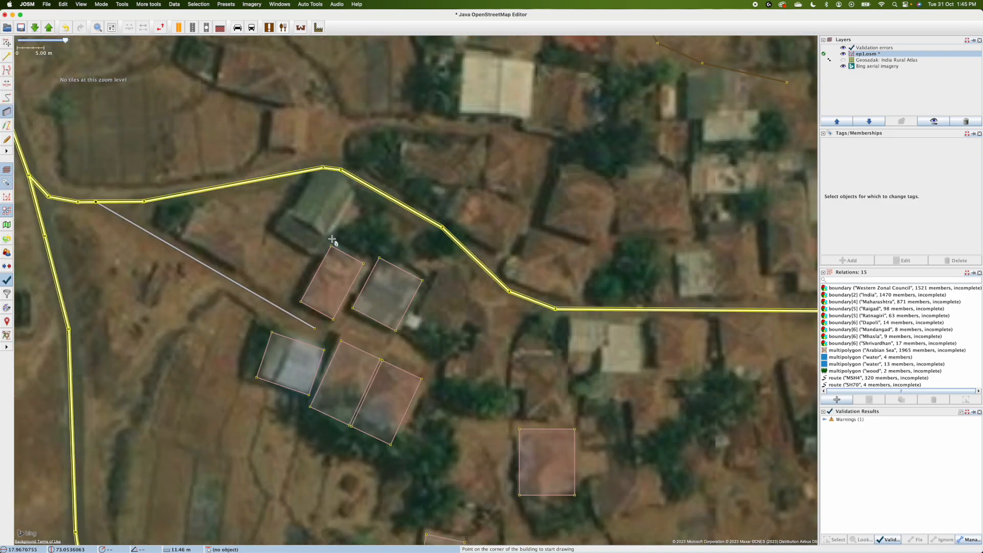
pyautogui.click(357, 193)
pyautogui.click(317, 174)
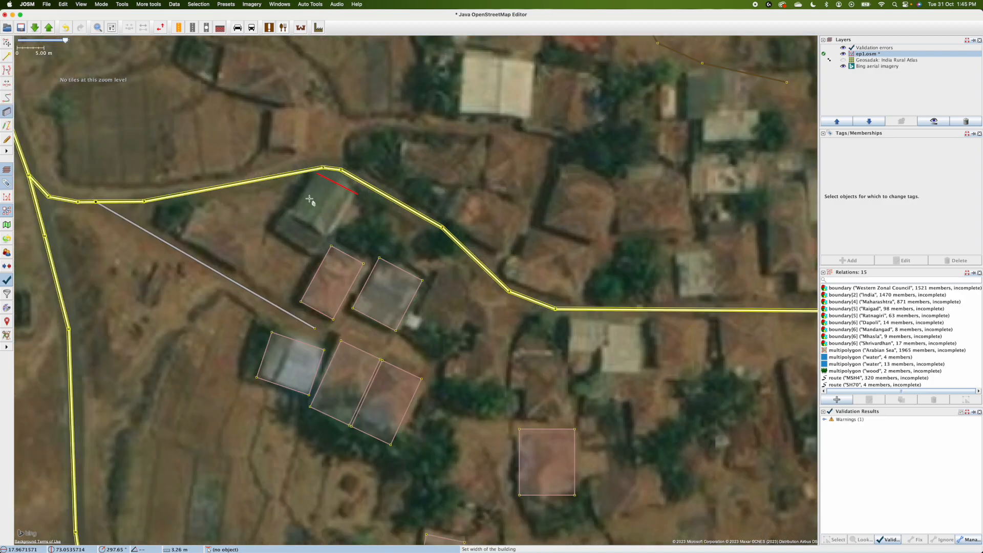
pyautogui.click(296, 235)
pyautogui.press('s')
pyautogui.moveTo(339, 230); pyautogui.dragTo(337, 229)
pyautogui.scroll(-2, 385, 245)
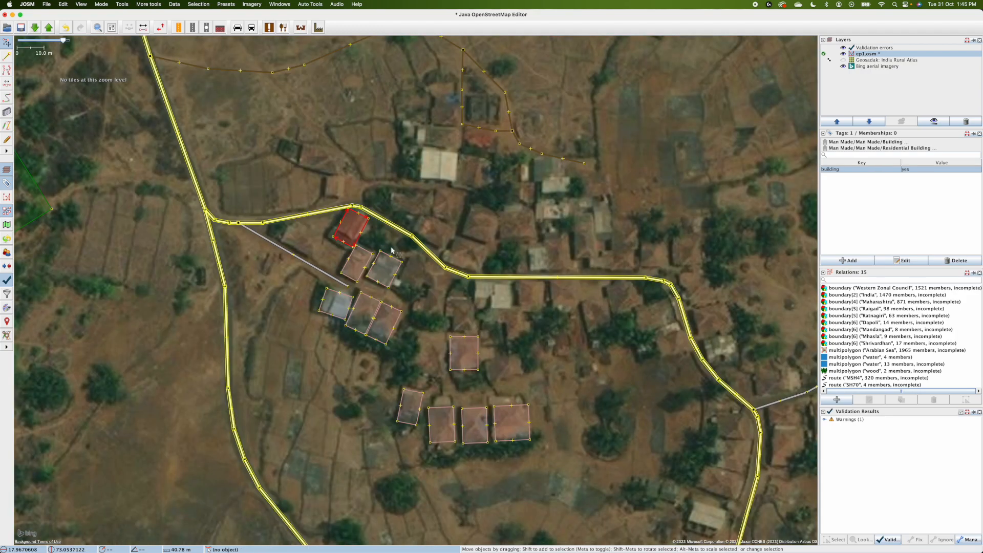
# Close the list of validation results and deselect the building
pyautogui.click(846, 420)
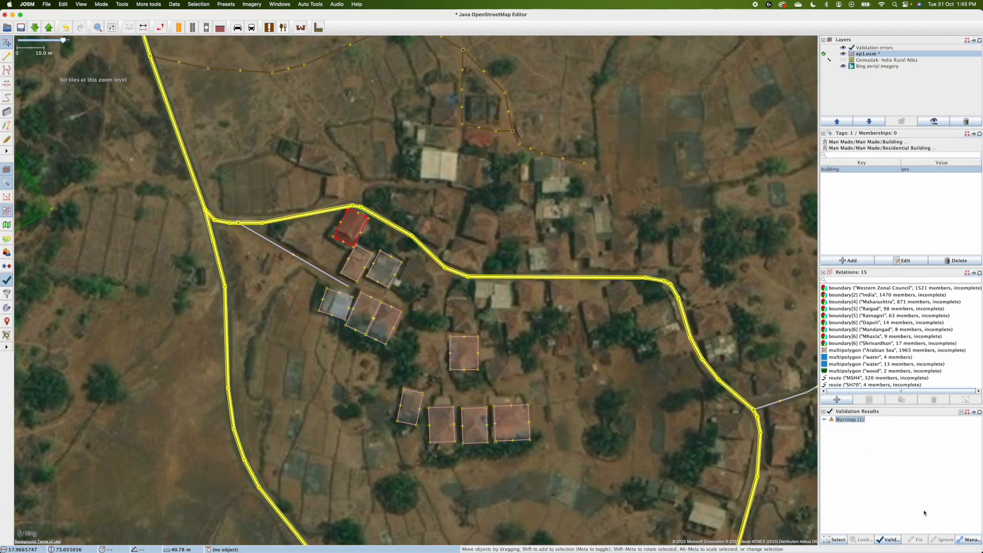
pyautogui.click(979, 412)
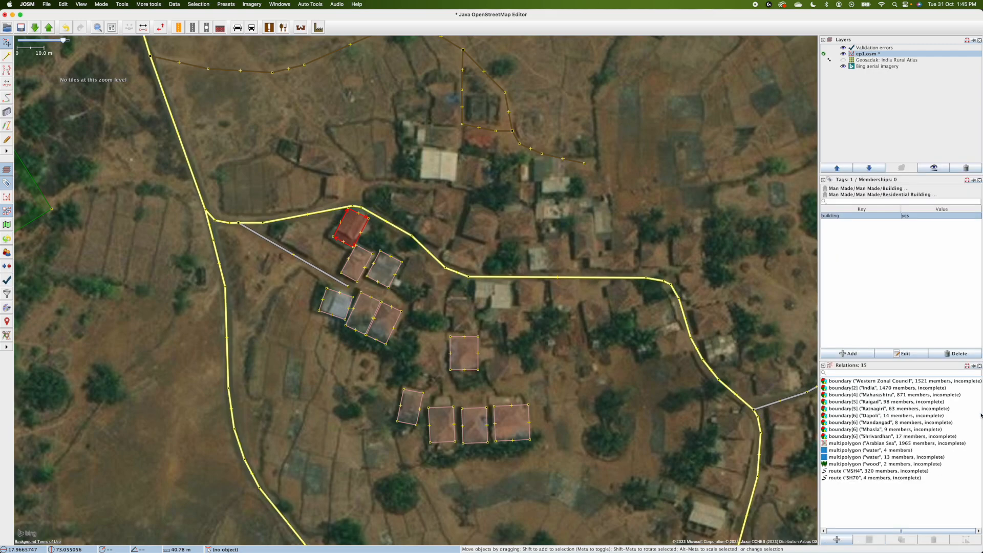
pyautogui.click(512, 322)
# Draw the house east of the grey-roofed building and another about 12 m long farther southeast, south of the road
pyautogui.scroll(2, 376, 246)
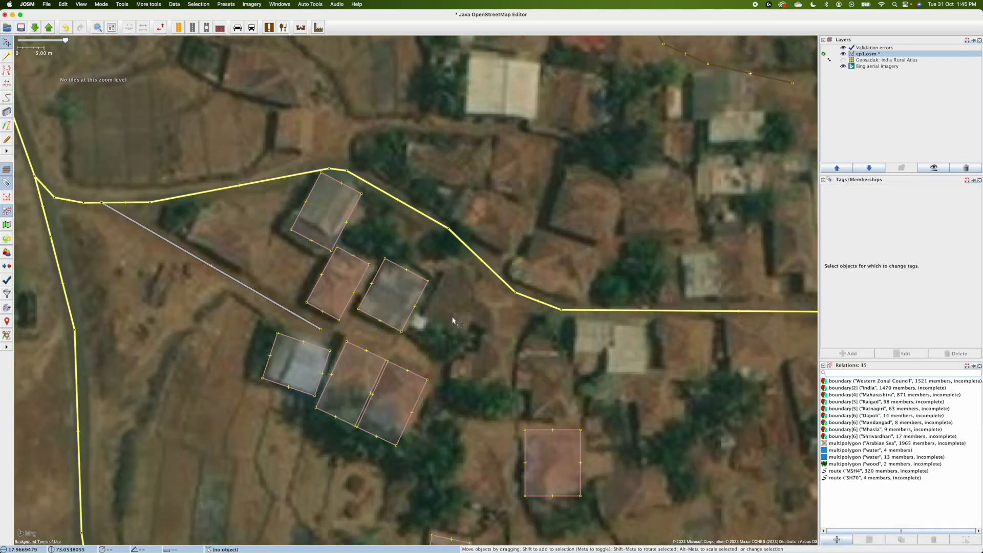
pyautogui.press('b')
pyautogui.click(419, 324)
pyautogui.click(448, 272)
pyautogui.click(476, 291)
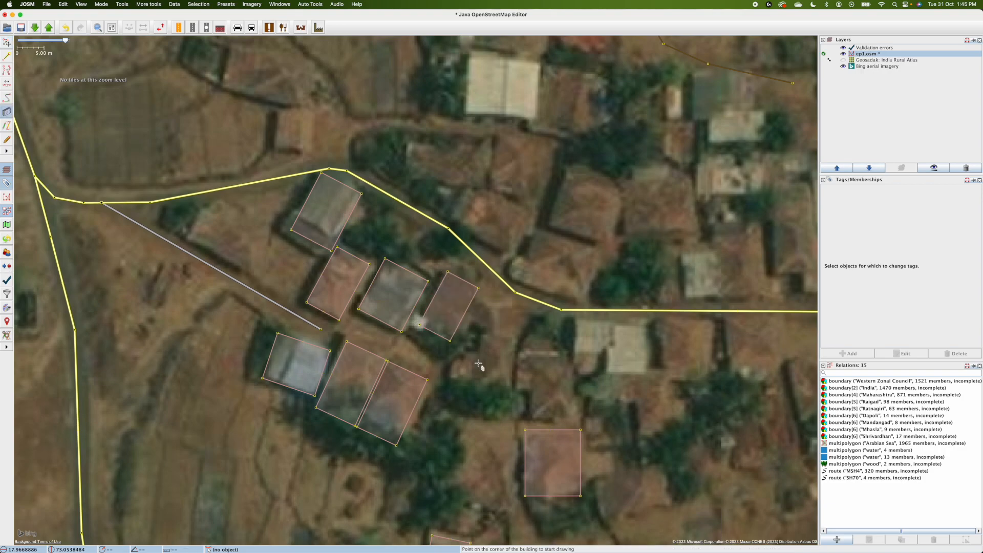
pyautogui.click(514, 341)
pyautogui.click(511, 407)
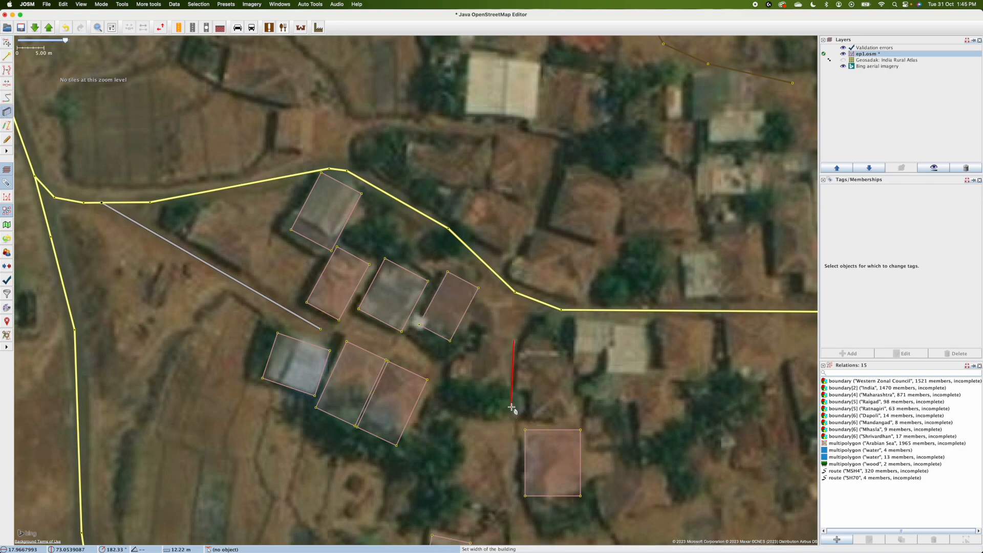
pyautogui.click(478, 405)
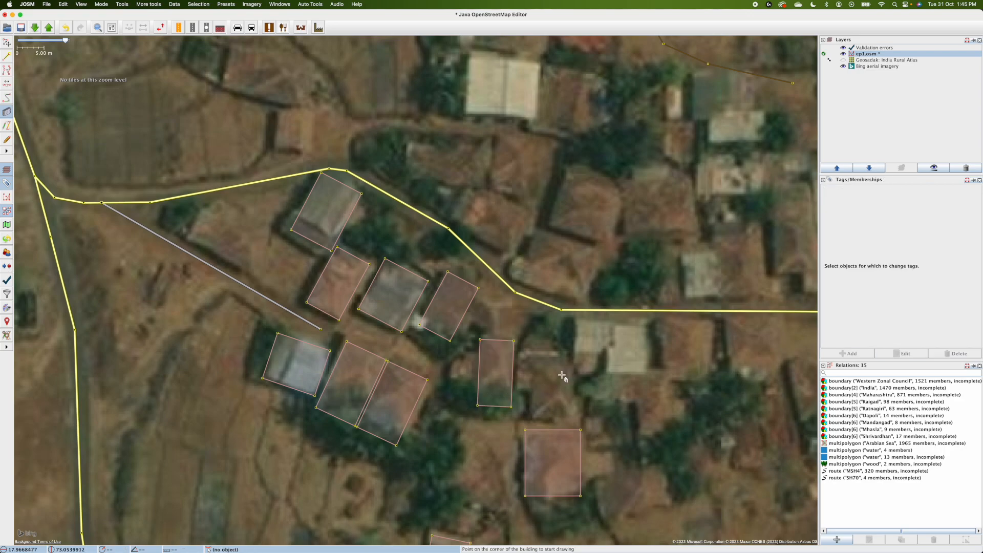
# Draw the house just north of the road where it turns east and the smaller one to its northwest
pyautogui.moveTo(577, 324); pyautogui.dragTo(603, 388)
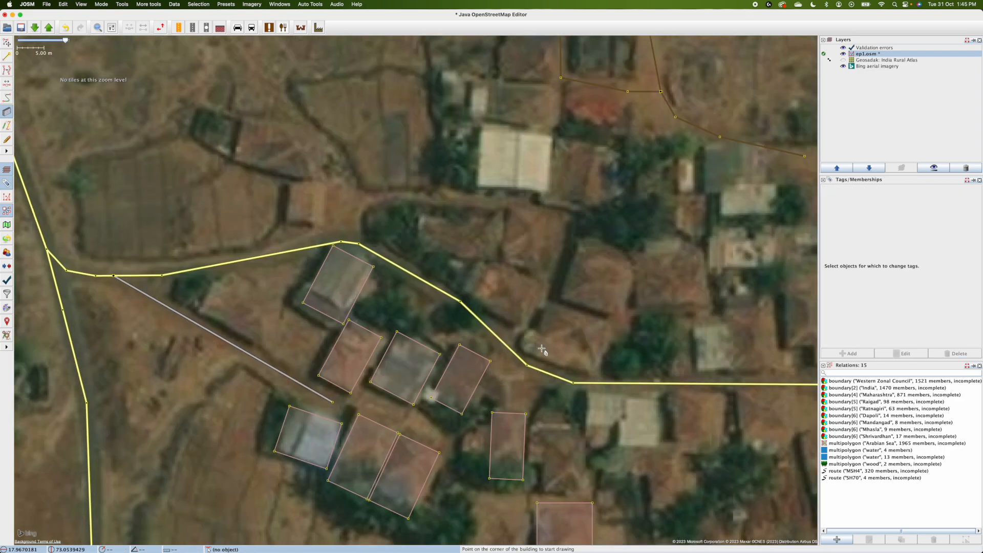
pyautogui.click(533, 353)
pyautogui.click(548, 305)
pyautogui.click(607, 325)
pyautogui.click(493, 264)
pyautogui.click(541, 285)
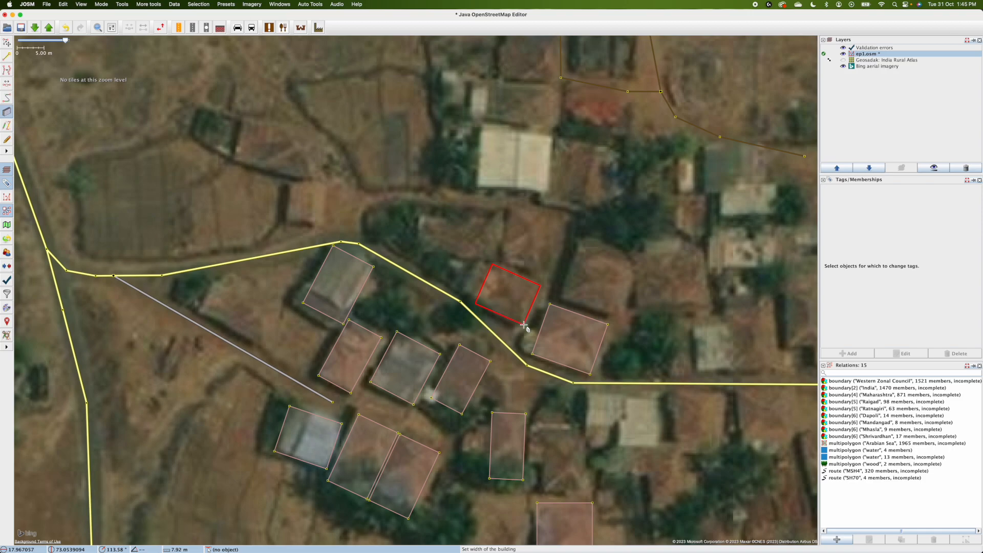
pyautogui.click(524, 324)
# Draw the elongated building about 13 m long north of the road and the house about 9 m long just east of it
pyautogui.click(419, 215)
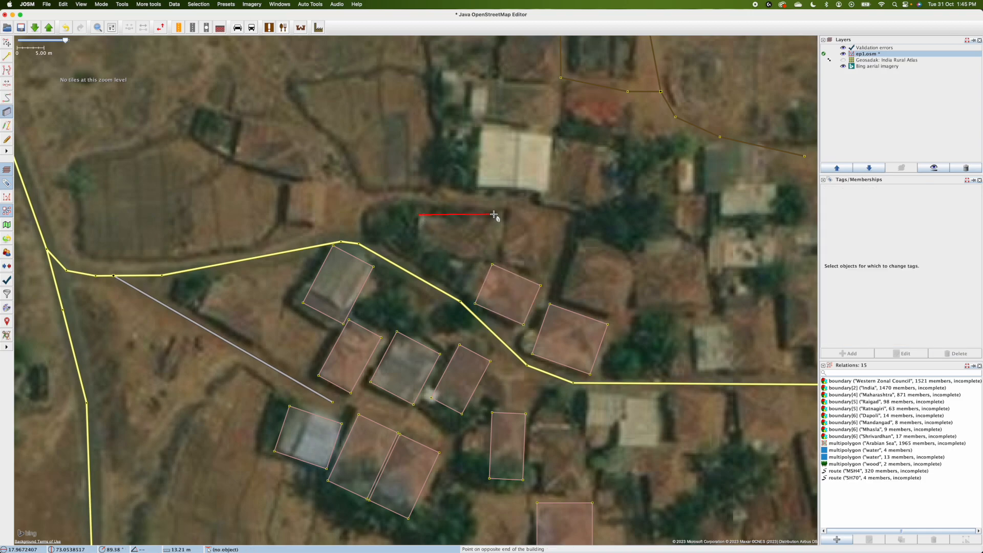
pyautogui.click(496, 215)
pyautogui.click(491, 255)
pyautogui.click(516, 208)
pyautogui.click(506, 259)
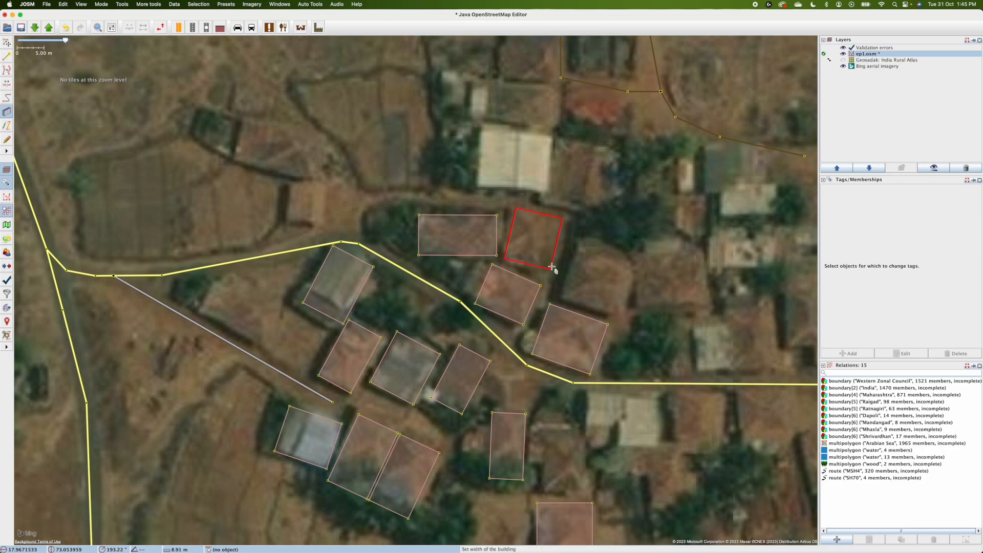
pyautogui.click(547, 267)
# Draw the large white-roofed building north of those two houses and the brown-roofed building directly behind it
pyautogui.scroll(3, 512, 231)
pyautogui.click(481, 267)
pyautogui.click(538, 272)
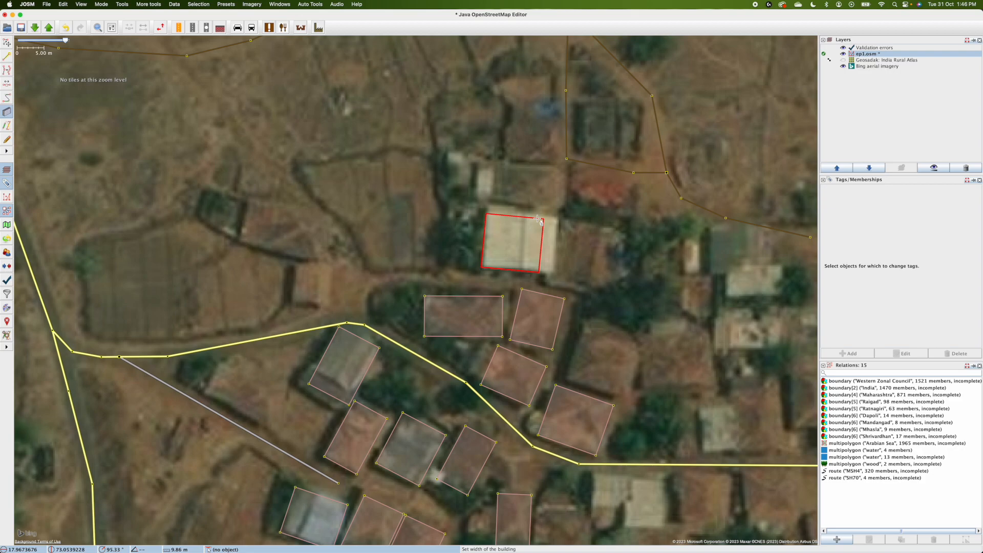
pyautogui.click(544, 215)
pyautogui.click(559, 166)
pyautogui.click(560, 208)
pyautogui.click(497, 205)
# Draw the northernmost house of the row, just west of the track
pyautogui.moveTo(576, 222); pyautogui.dragTo(572, 294)
pyautogui.scroll(-2, 549, 230)
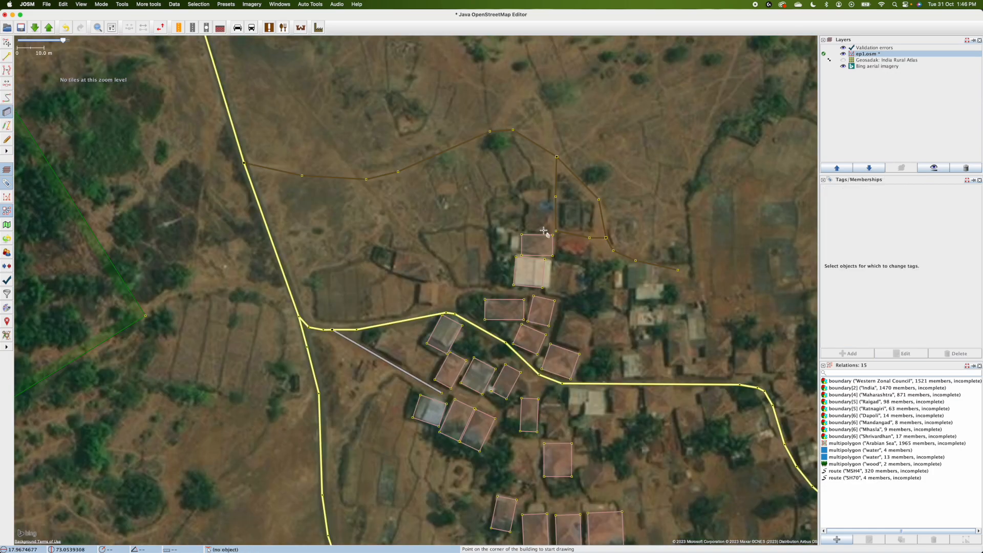
pyautogui.click(530, 204)
pyautogui.click(530, 230)
pyautogui.click(549, 228)
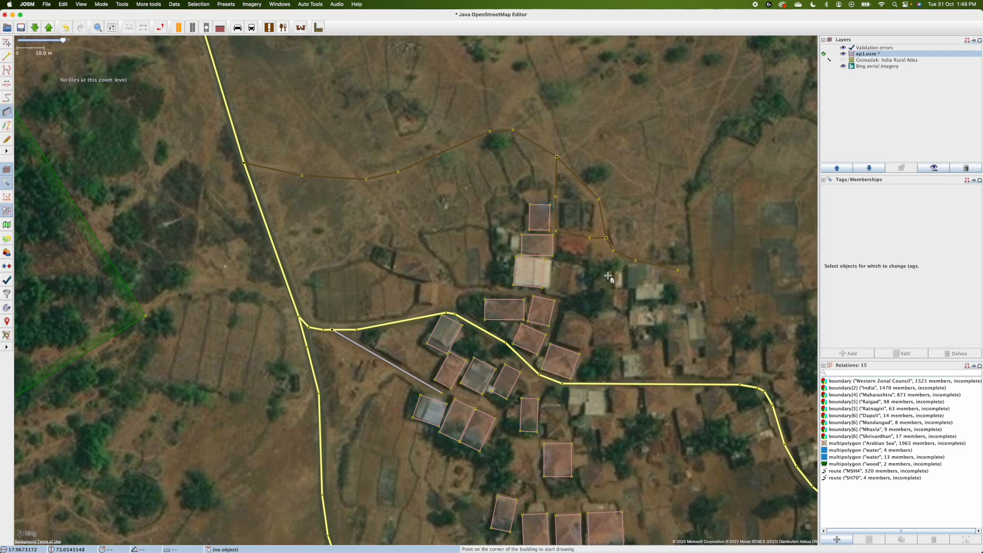
# Draw the house just east of the white-roofed building and the tilted house to its south, north of the road
pyautogui.click(558, 263)
pyautogui.click(553, 293)
pyautogui.click(579, 297)
pyautogui.click(566, 314)
pyautogui.click(558, 339)
pyautogui.click(583, 344)
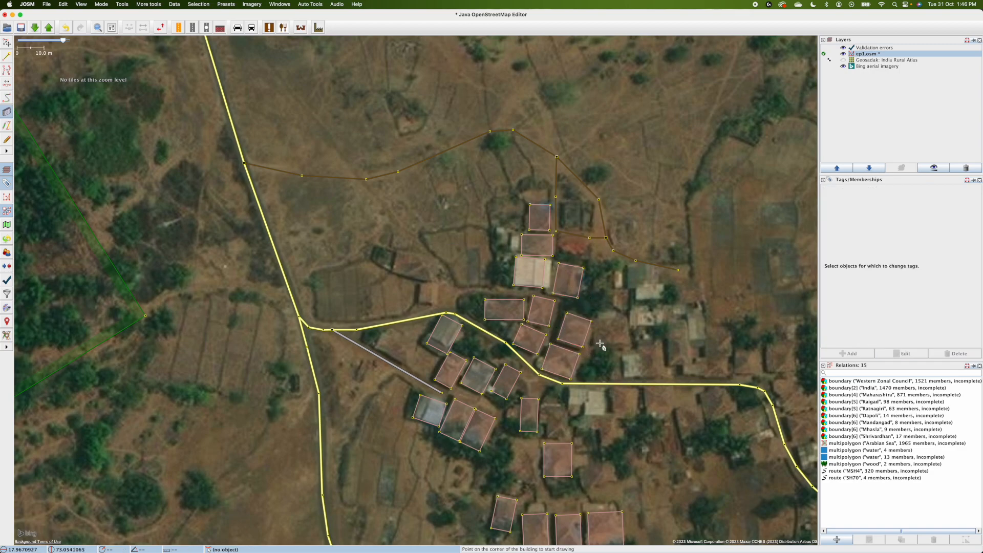
# Draw the house just east of the tilted house, north of the road
pyautogui.click(596, 320)
pyautogui.click(597, 344)
pyautogui.click(629, 342)
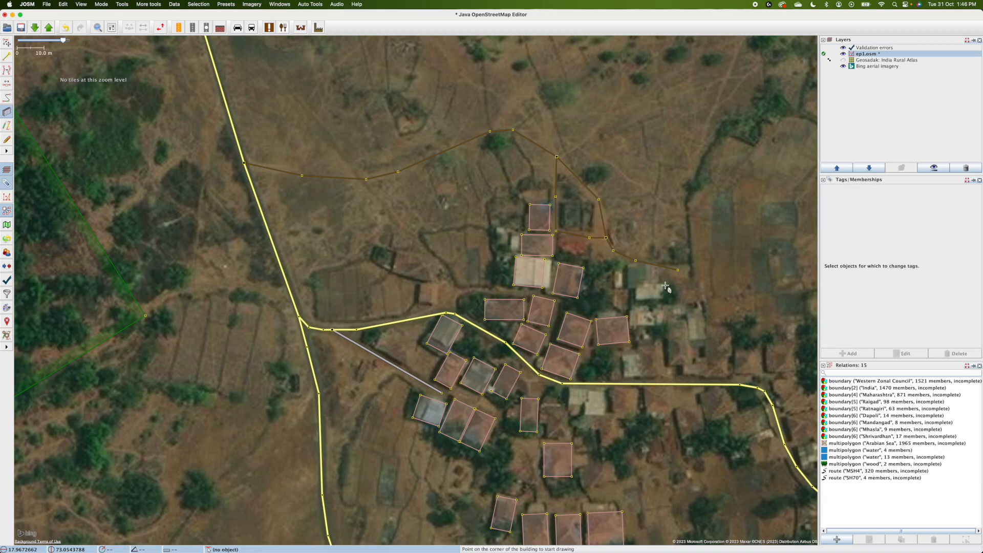
pyautogui.click(628, 266)
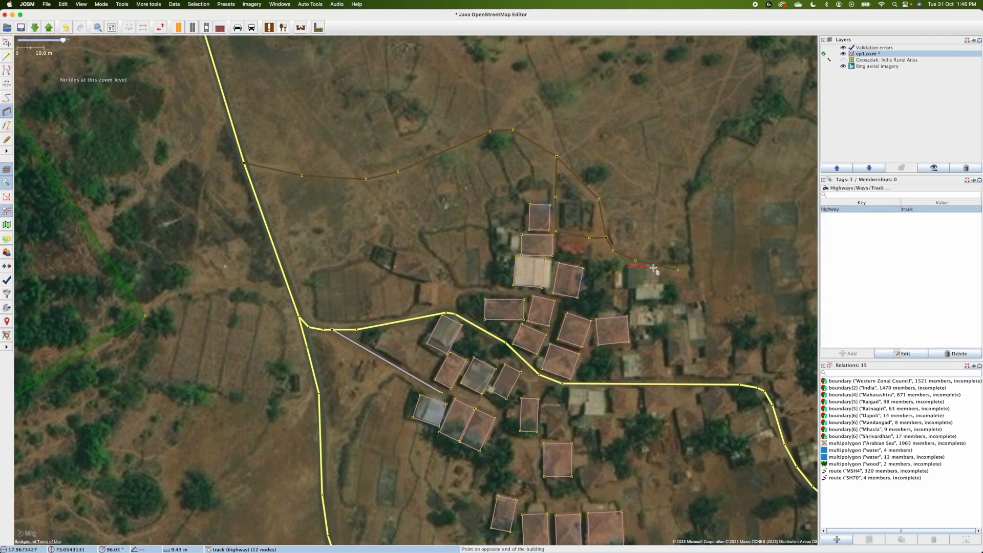
pyautogui.scroll(2, 653, 267)
pyautogui.click(650, 266)
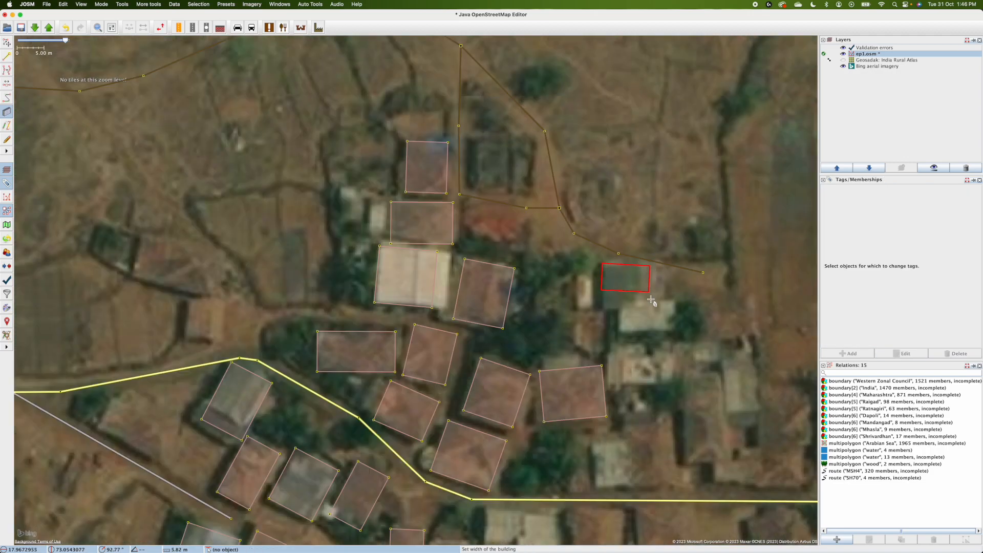
pyautogui.click(648, 305)
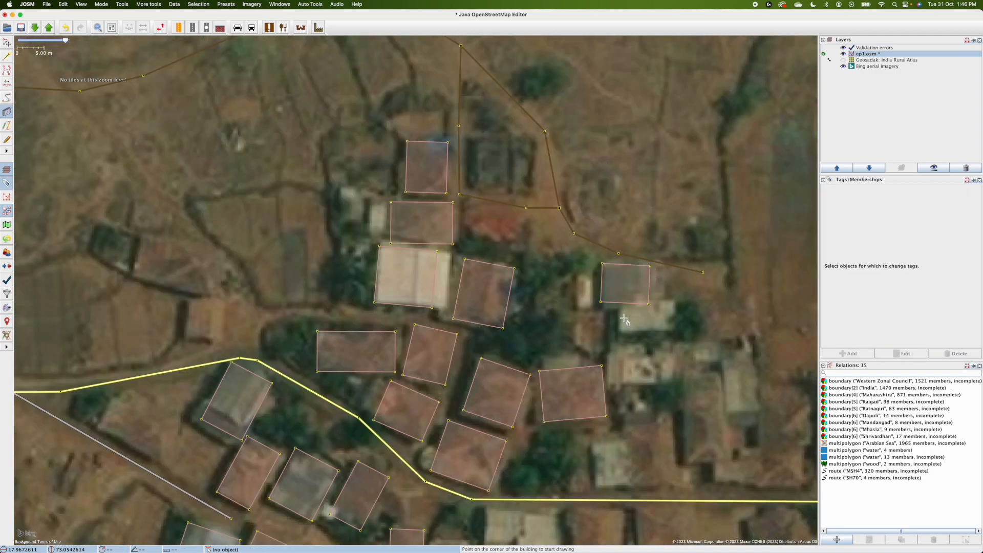
pyautogui.press('super+z')
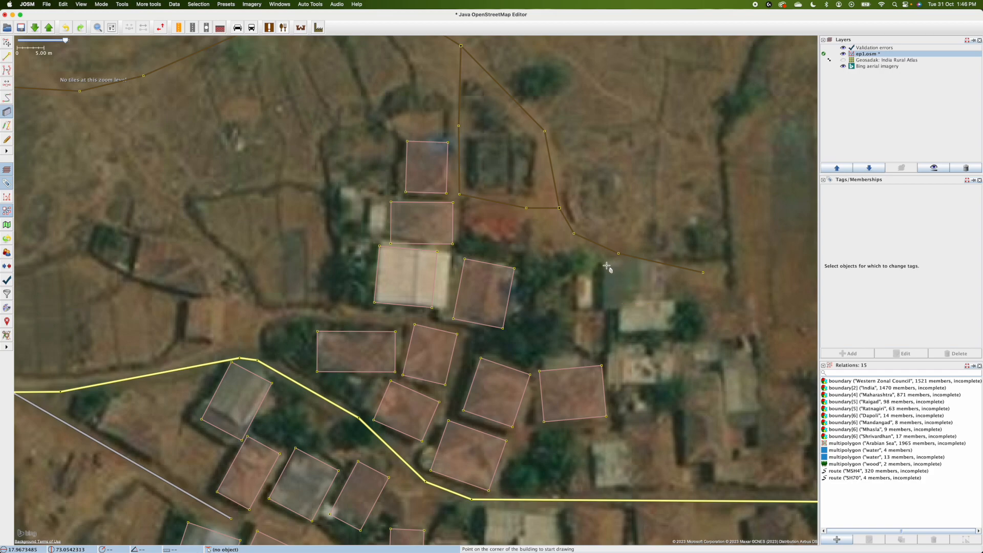
# Draw the white-roofed building about 4.5 m deep south of the track's end and the green-roofed one about 6 m deep adjoining it
pyautogui.click(676, 306)
pyautogui.click(676, 328)
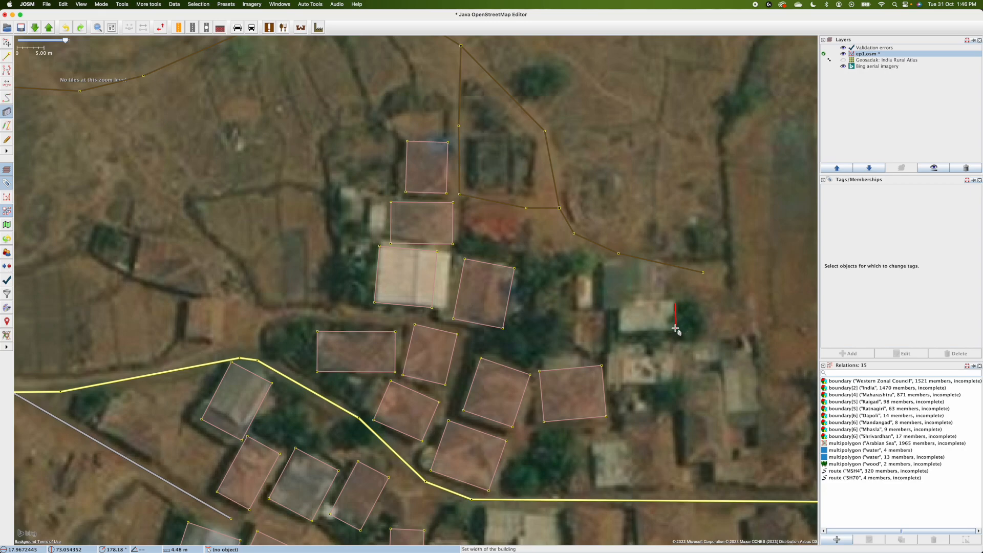
pyautogui.click(622, 324)
pyautogui.click(605, 267)
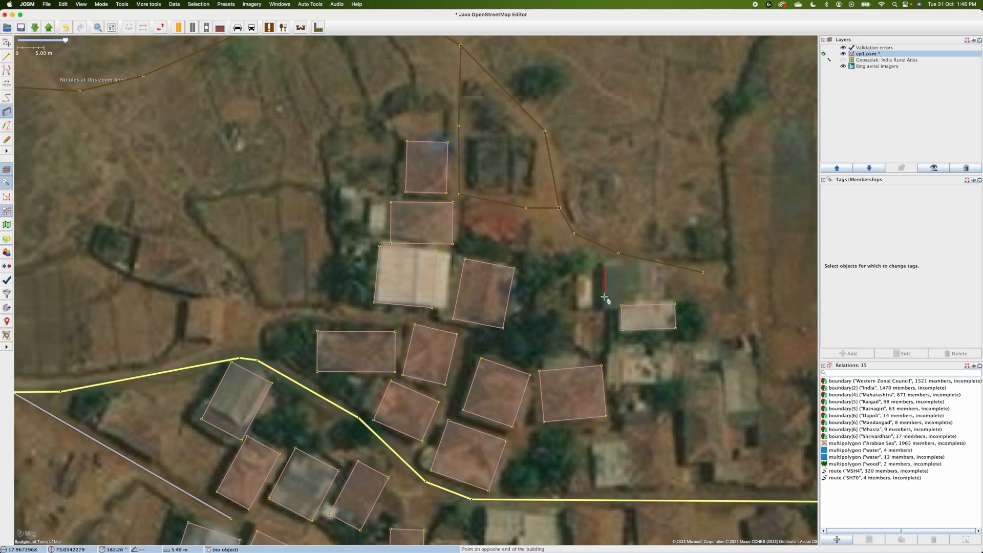
pyautogui.click(605, 301)
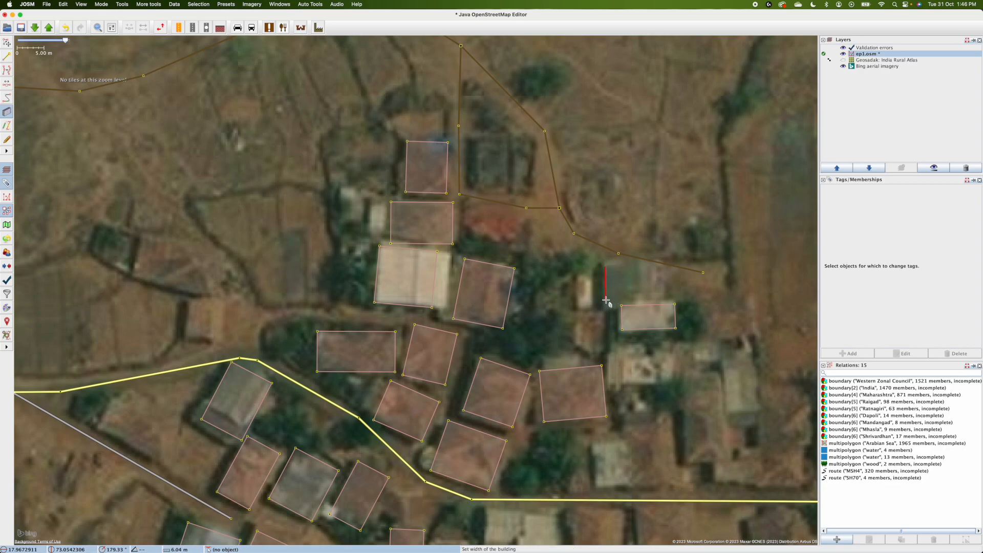
pyautogui.click(649, 301)
# Draw the two narrow side-by-side buildings north of the road's straight eastern stretch
pyautogui.scroll(-2, 603, 314)
pyautogui.moveTo(643, 362); pyautogui.dragTo(523, 290)
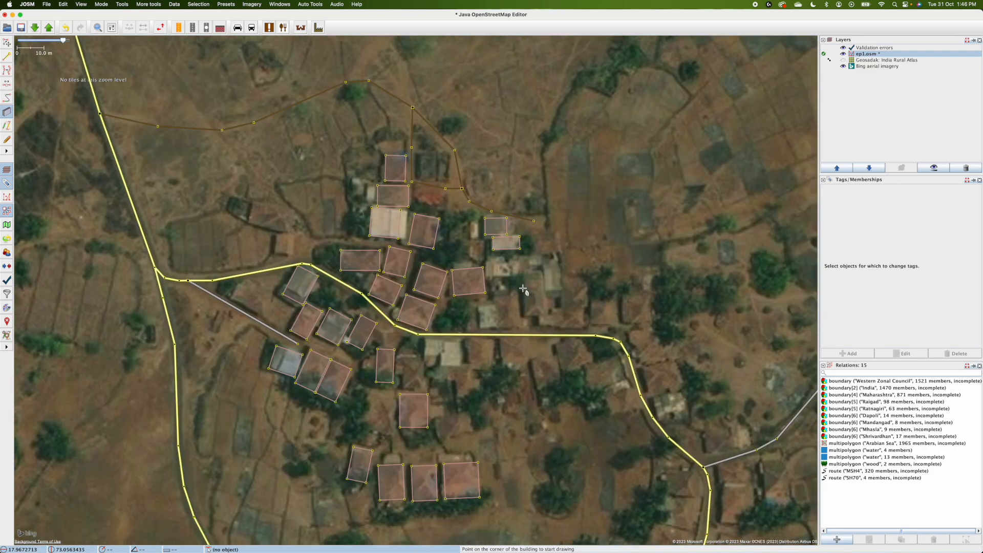
pyautogui.click(525, 315)
pyautogui.click(522, 274)
pyautogui.click(543, 294)
pyautogui.click(561, 295)
pyautogui.click(547, 295)
pyautogui.click(547, 264)
# Draw the squarish house about 8 m wide just east of the two narrow buildings
pyautogui.click(588, 296)
pyautogui.click(589, 309)
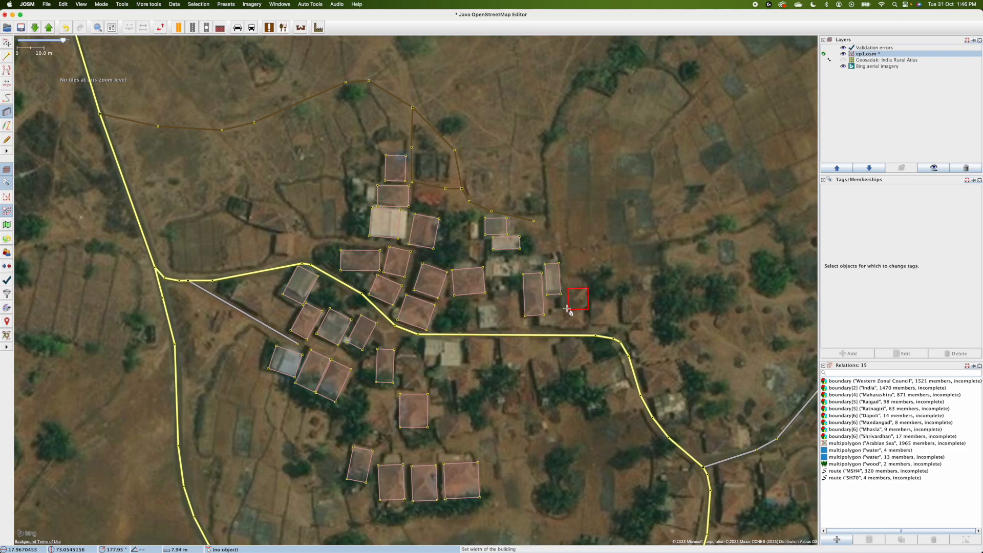
pyautogui.click(566, 309)
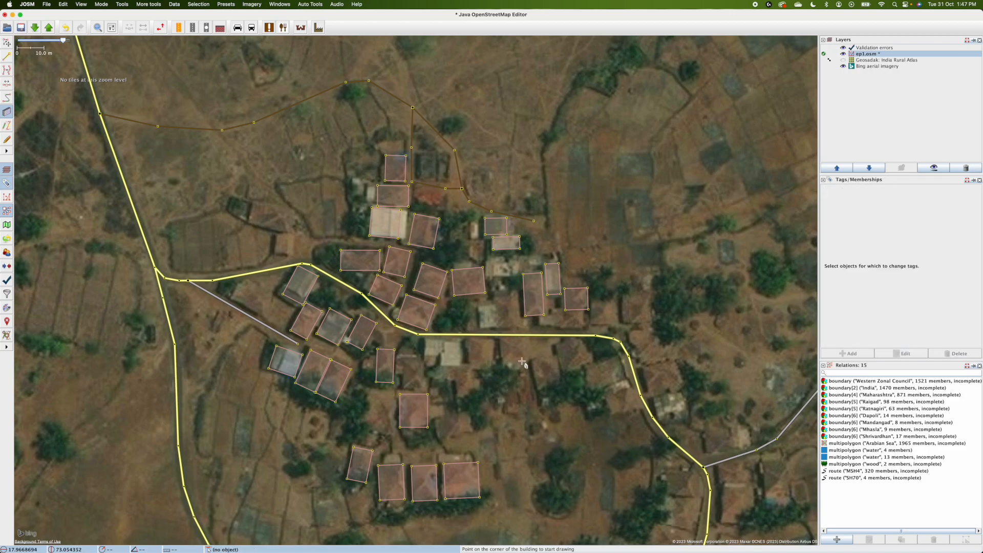
# Draw the three neighbouring houses just south of the road's straight stretch, west of its southward bend
pyautogui.click(530, 342)
pyautogui.click(528, 341)
pyautogui.click(532, 367)
pyautogui.click(533, 363)
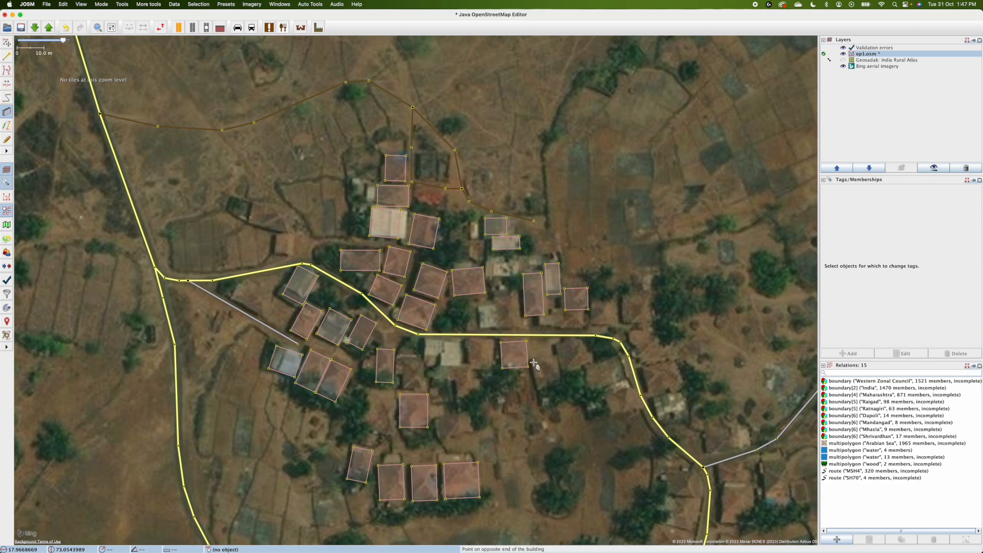
pyautogui.click(540, 392)
pyautogui.click(560, 386)
pyautogui.click(557, 348)
pyautogui.click(562, 370)
pyautogui.click(589, 360)
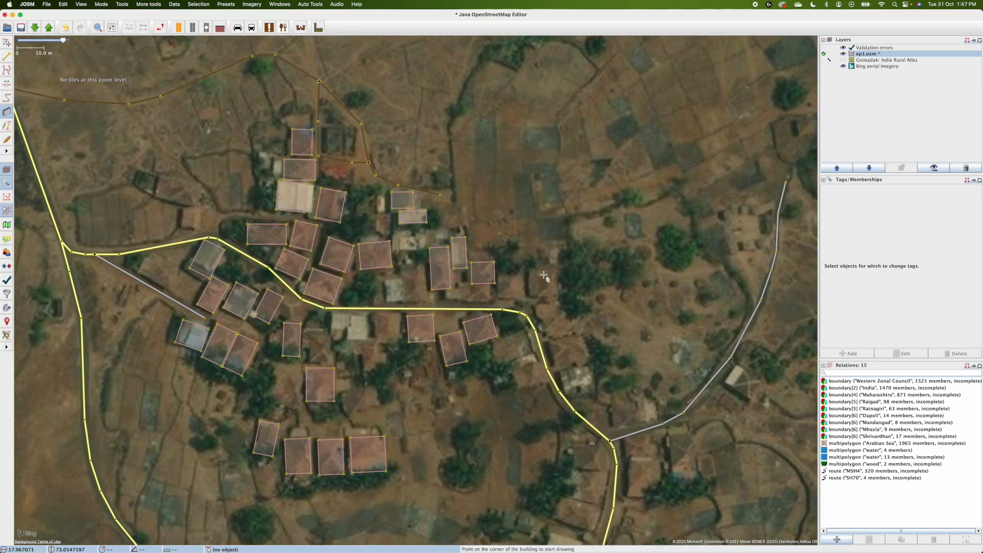
# Draw the house northeast of the road's southward bend and the tilted house just east of the road below it
pyautogui.click(529, 294)
pyautogui.click(532, 295)
pyautogui.click(558, 289)
pyautogui.click(551, 344)
pyautogui.click(559, 367)
pyautogui.click(587, 351)
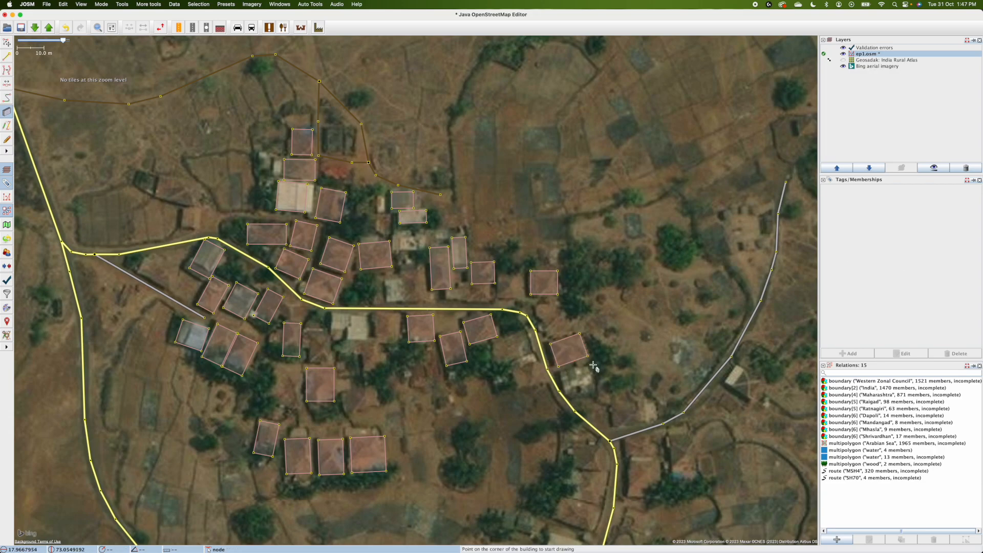
# Draw the pale-roofed building about 10 m wide directly south of the tilted house, east of the road
pyautogui.click(561, 376)
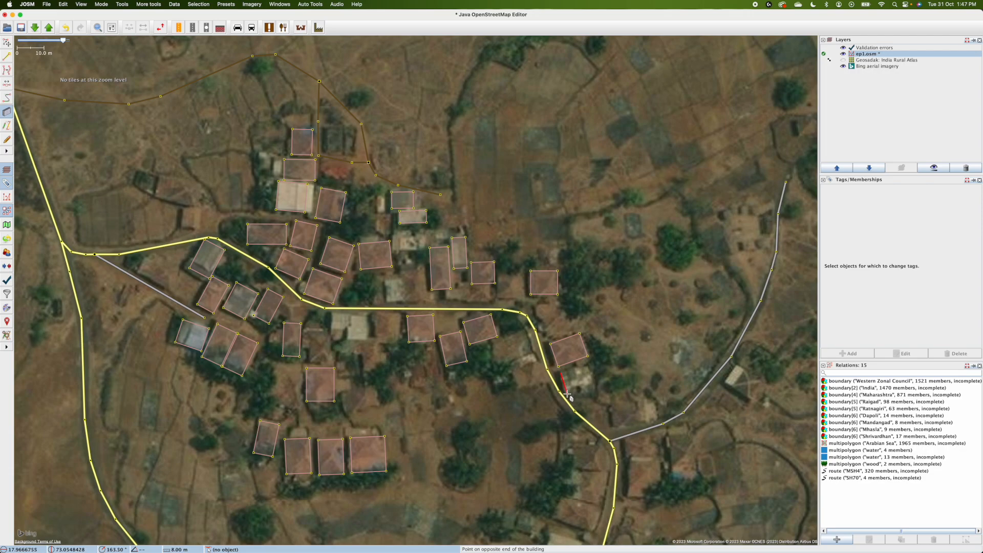
pyautogui.scroll(2, 567, 393)
pyautogui.click(566, 393)
pyautogui.click(620, 379)
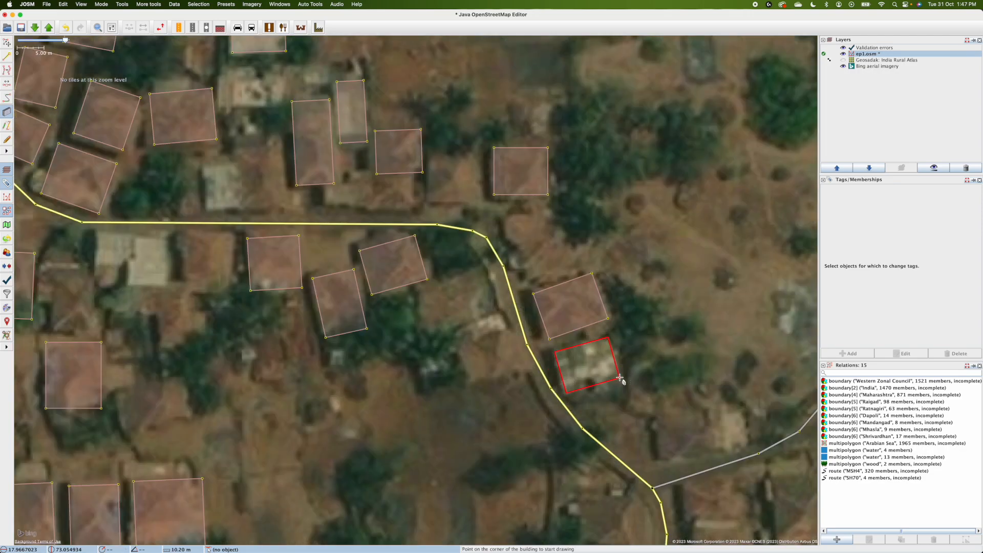
# Draw the brown-roofed house west of the road, south of the junction with the side road
pyautogui.scroll(-2, 620, 379)
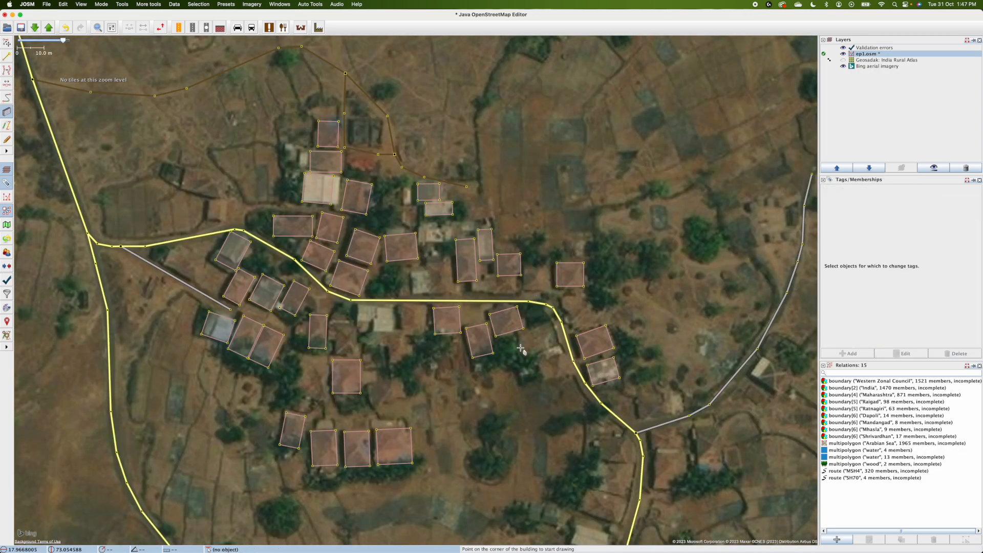
pyautogui.moveTo(537, 418); pyautogui.dragTo(378, 292)
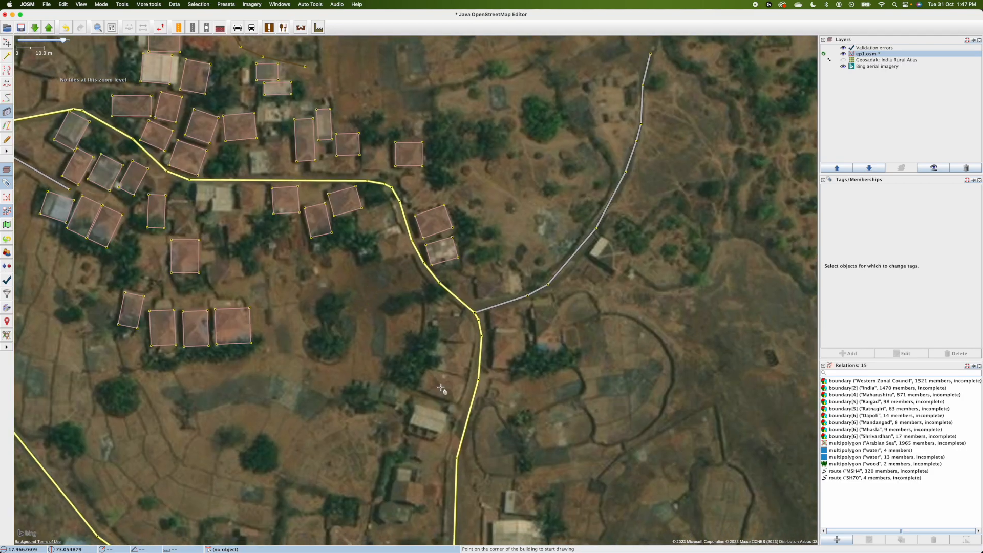
pyautogui.click(418, 392)
pyautogui.click(457, 401)
pyautogui.click(467, 379)
# Draw the pale-roofed building south of the brown-roofed house and the smaller house farther south, west of the road
pyautogui.moveTo(450, 412); pyautogui.dragTo(472, 295)
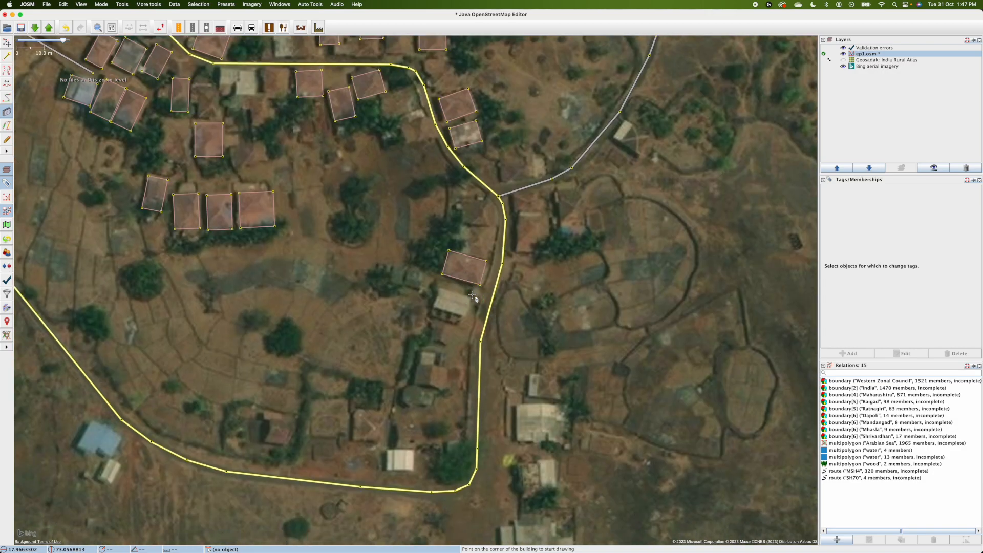
pyautogui.click(436, 292)
pyautogui.click(470, 301)
pyautogui.click(459, 323)
pyautogui.click(415, 386)
pyautogui.click(444, 387)
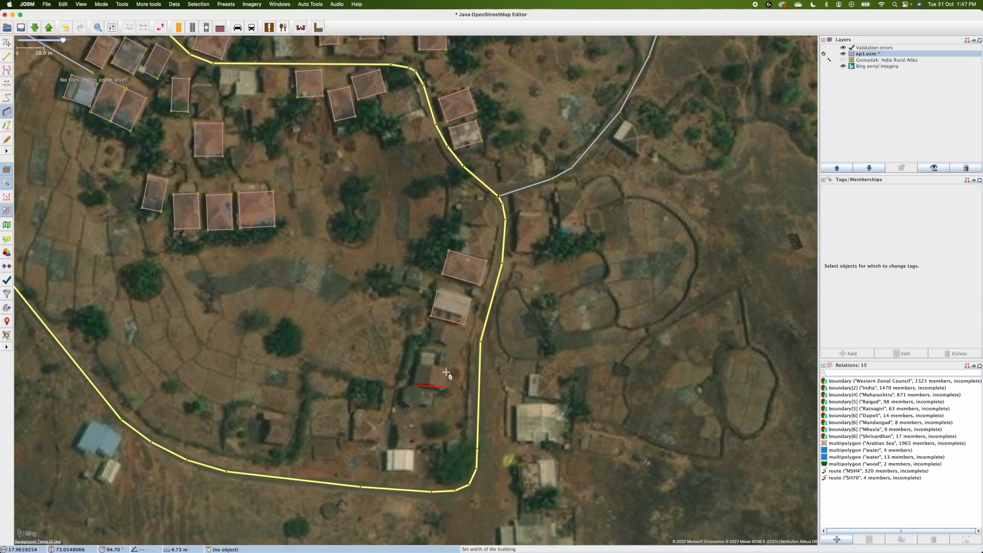
pyautogui.click(444, 367)
# Draw the large pale-roofed building east of the road near its southern corner and the smaller one just south of it
pyautogui.moveTo(450, 411); pyautogui.dragTo(406, 343)
pyautogui.moveTo(464, 305); pyautogui.dragTo(527, 267)
pyautogui.click(536, 301)
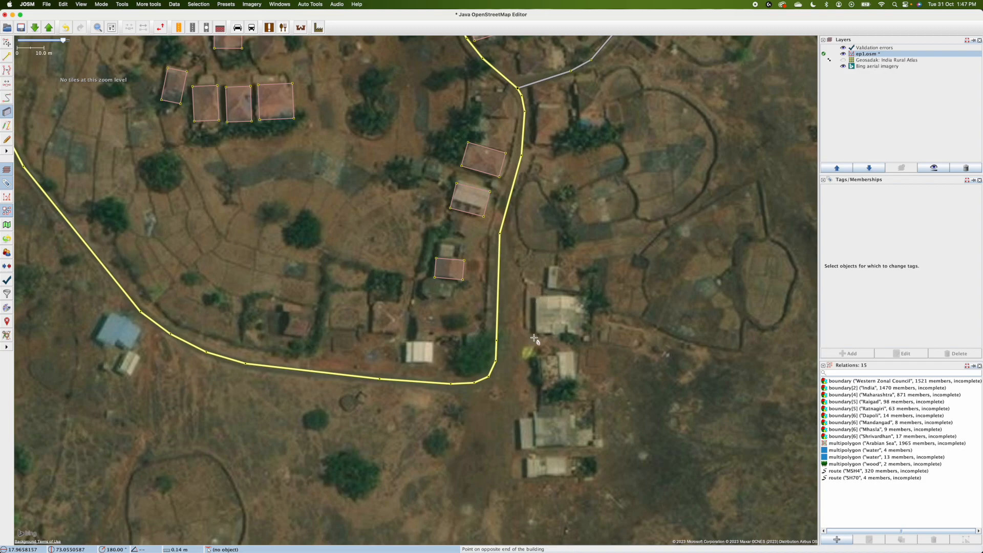
pyautogui.click(536, 336)
pyautogui.click(585, 333)
pyautogui.click(574, 354)
pyautogui.click(573, 381)
pyautogui.click(541, 381)
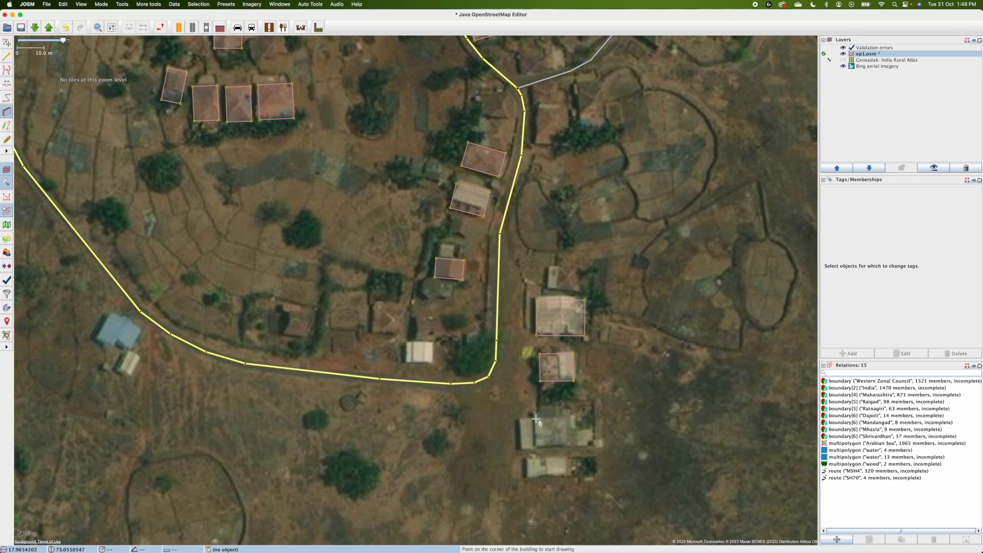
# Draw the two southernmost buildings of the row east of the road's southern corner
pyautogui.moveTo(560, 441); pyautogui.dragTo(540, 361)
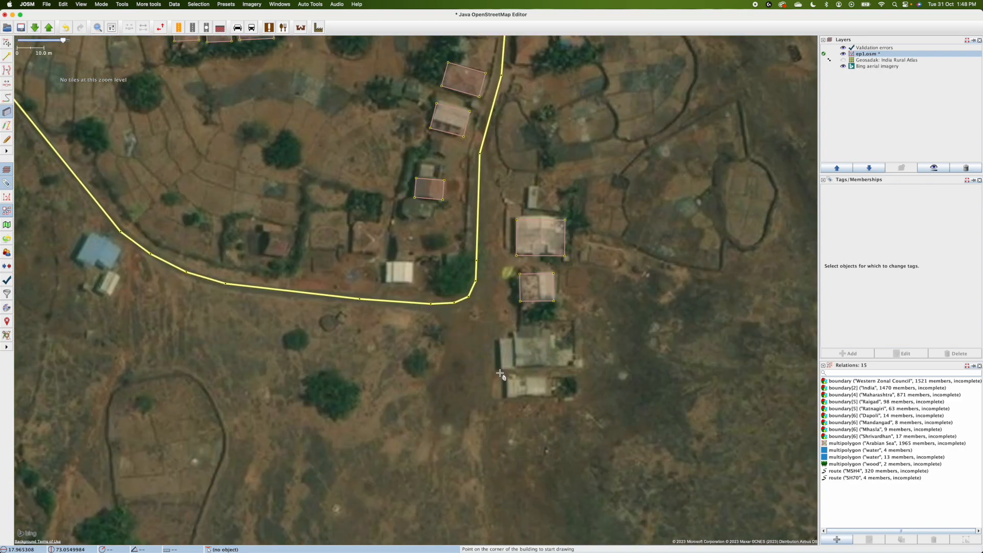
pyautogui.click(549, 365)
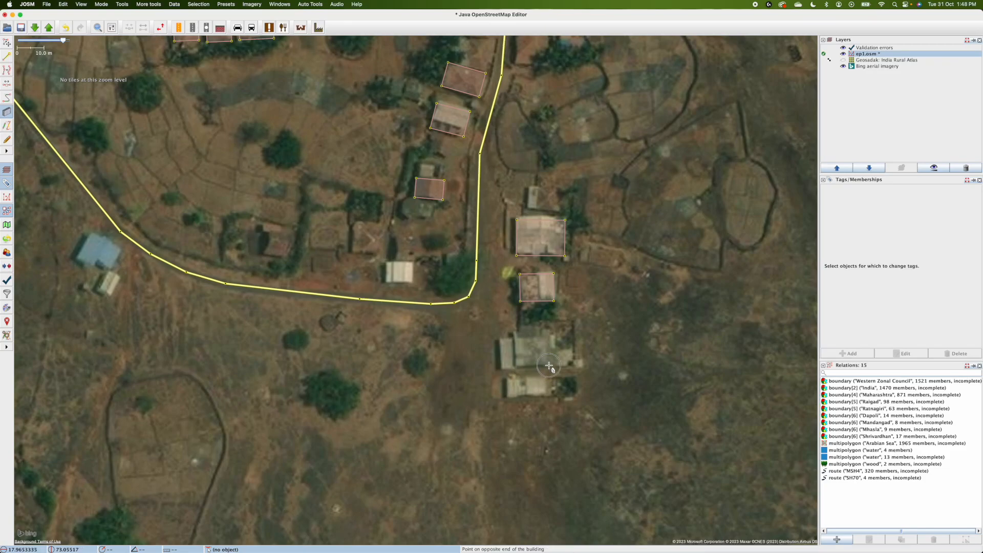
pyautogui.click(515, 366)
pyautogui.click(518, 335)
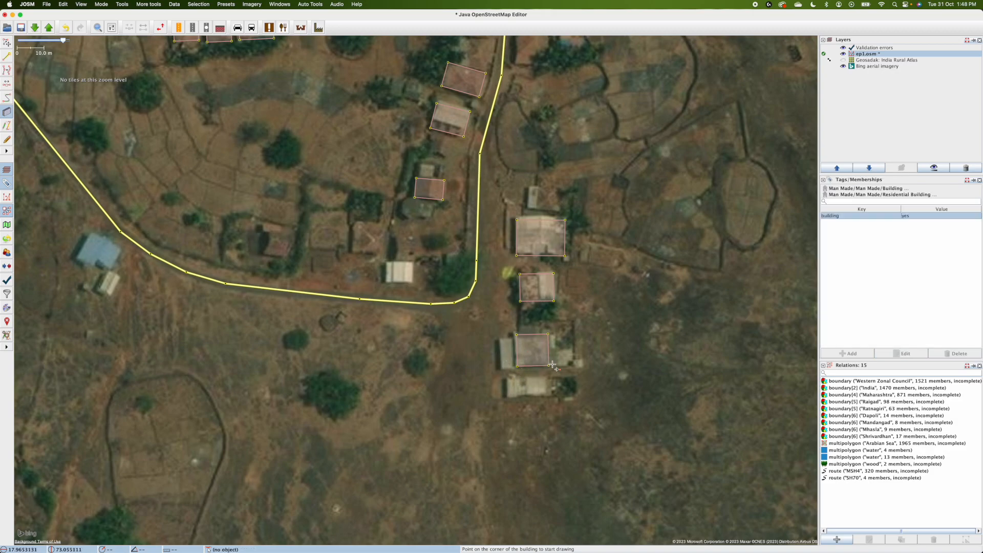
pyautogui.click(519, 384)
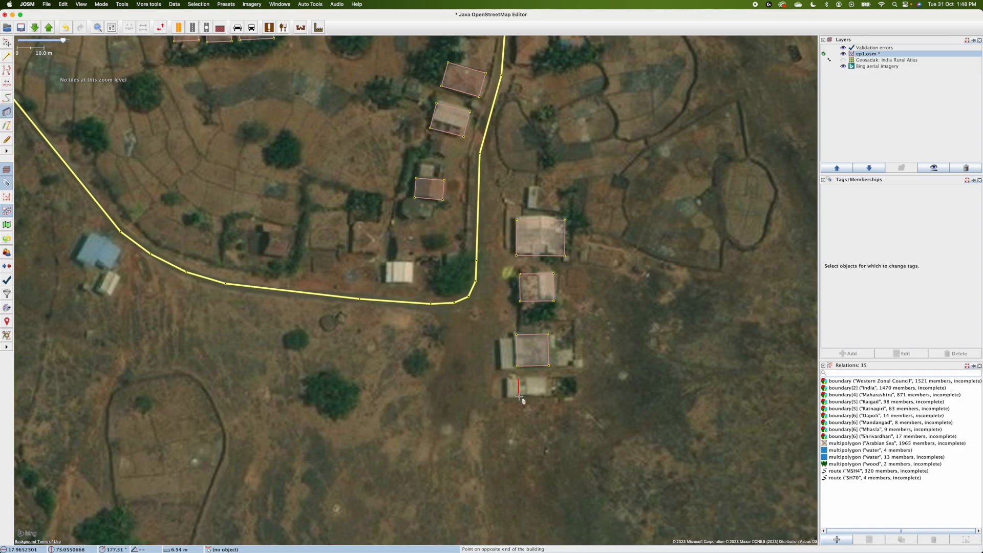
pyautogui.click(519, 396)
pyautogui.click(547, 396)
pyautogui.moveTo(572, 414); pyautogui.dragTo(571, 416)
pyautogui.moveTo(585, 306); pyautogui.dragTo(571, 416)
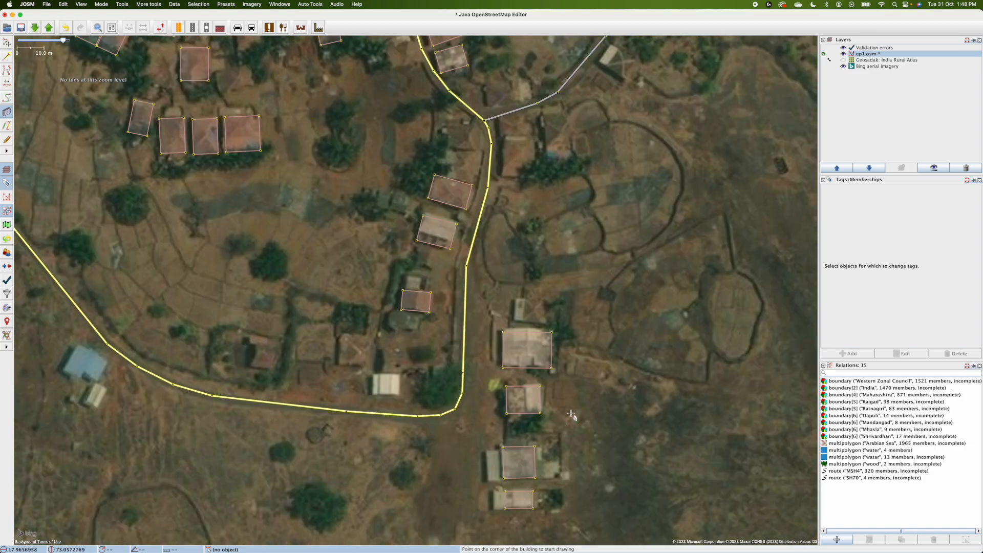
# Draw the white-roofed building inside the road's southern corner and the brown-roofed house just northwest of it
pyautogui.click(374, 377)
pyautogui.click(374, 395)
pyautogui.click(399, 392)
pyautogui.click(339, 364)
pyautogui.click(370, 366)
# Draw the small house farther west inside the road loop and the small pale building just south of the blue-roofed one
pyautogui.click(253, 346)
pyautogui.click(251, 368)
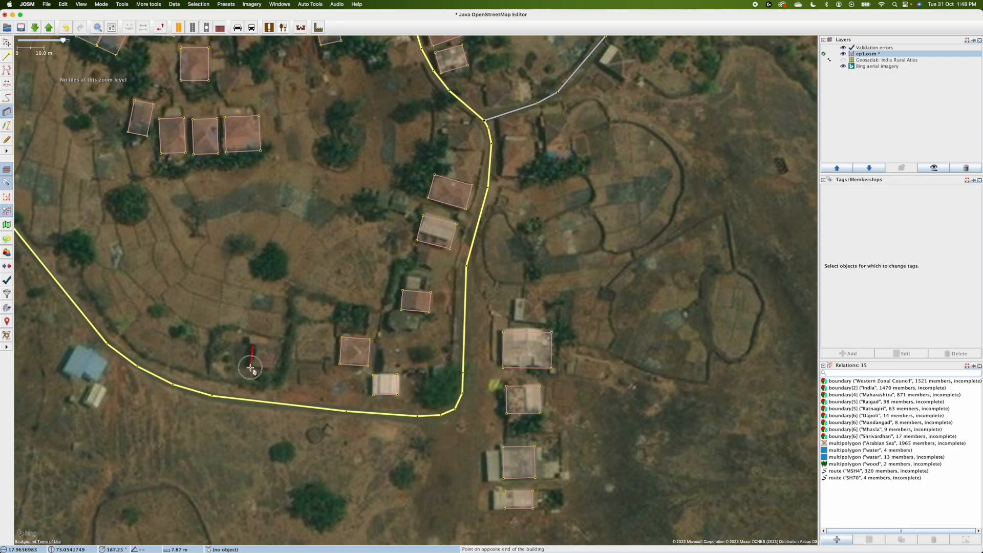
pyautogui.click(276, 367)
pyautogui.hscroll(-5, 297, 409)
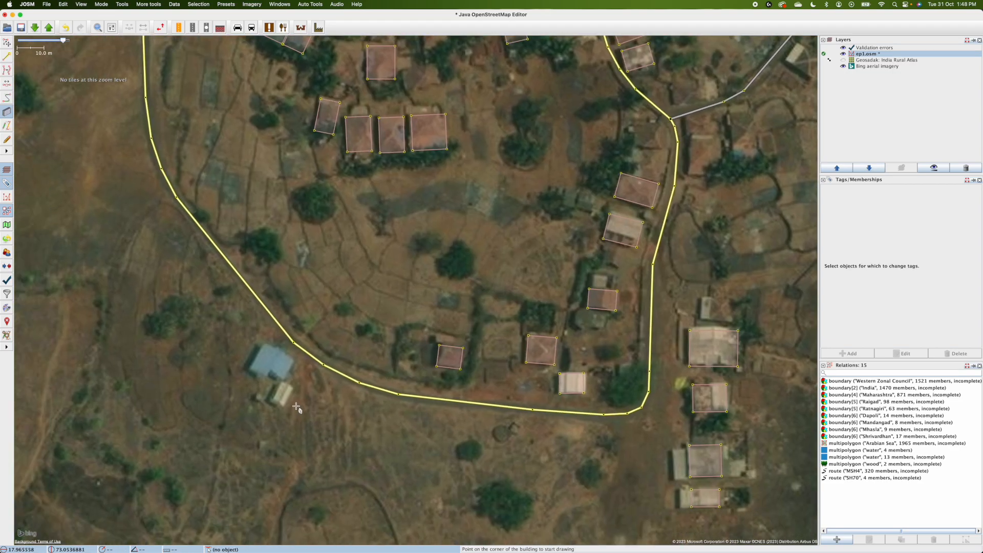
pyautogui.click(290, 393)
pyautogui.click(281, 408)
pyautogui.click(271, 401)
pyautogui.press('a')
pyautogui.press('b')
# Draw the small building on the southeast side of the side road, northeast of the junction
pyautogui.moveTo(498, 206); pyautogui.dragTo(438, 424)
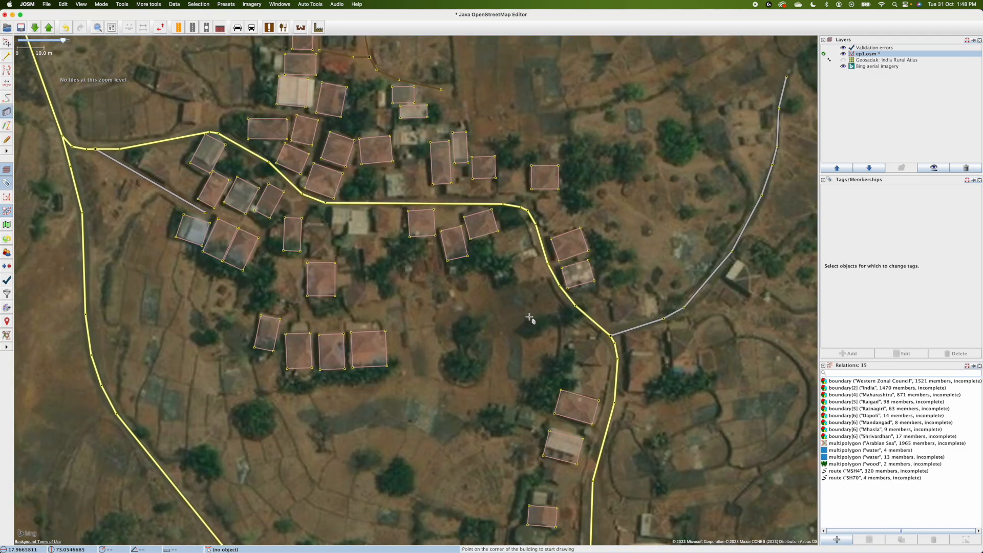
pyautogui.moveTo(669, 267); pyautogui.dragTo(576, 279)
pyautogui.click(639, 293)
pyautogui.click(652, 277)
pyautogui.click(668, 288)
# Draw the house southeast of the side road junction, the smaller building directly north of it, and the house to their east
pyautogui.click(538, 369)
pyautogui.click(537, 402)
pyautogui.click(565, 404)
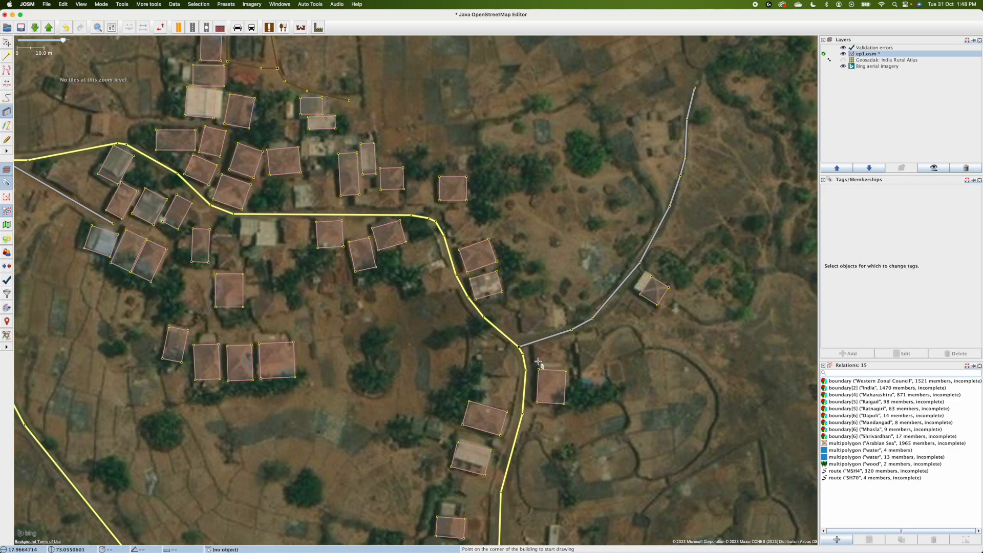
pyautogui.click(564, 362)
pyautogui.click(566, 344)
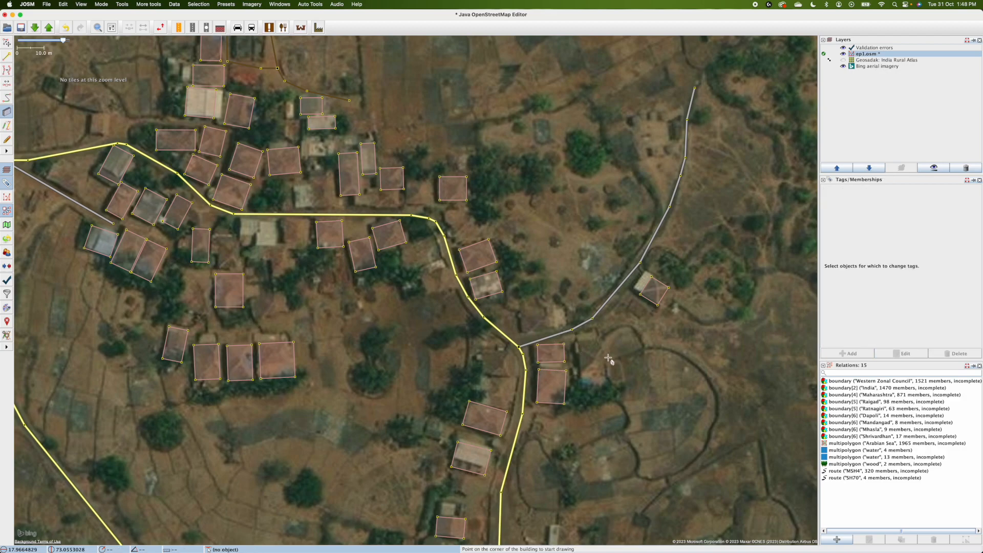
pyautogui.click(581, 383)
pyautogui.click(607, 377)
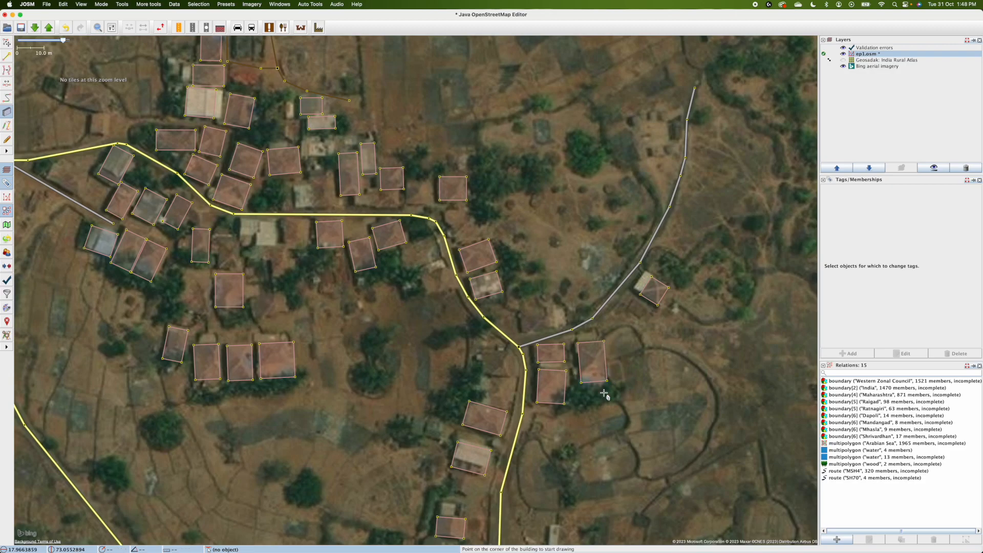
# Draw the small isolated building north of the village road, near its western junction with the main road
pyautogui.scroll(5, 607, 409)
pyautogui.hscroll(-5, 609, 413)
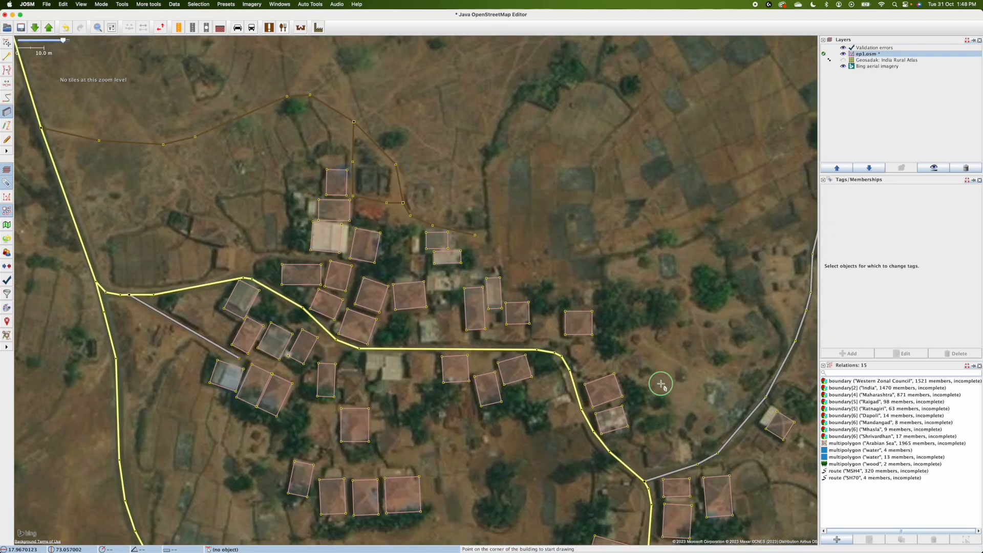
pyautogui.scroll(2, 410, 226)
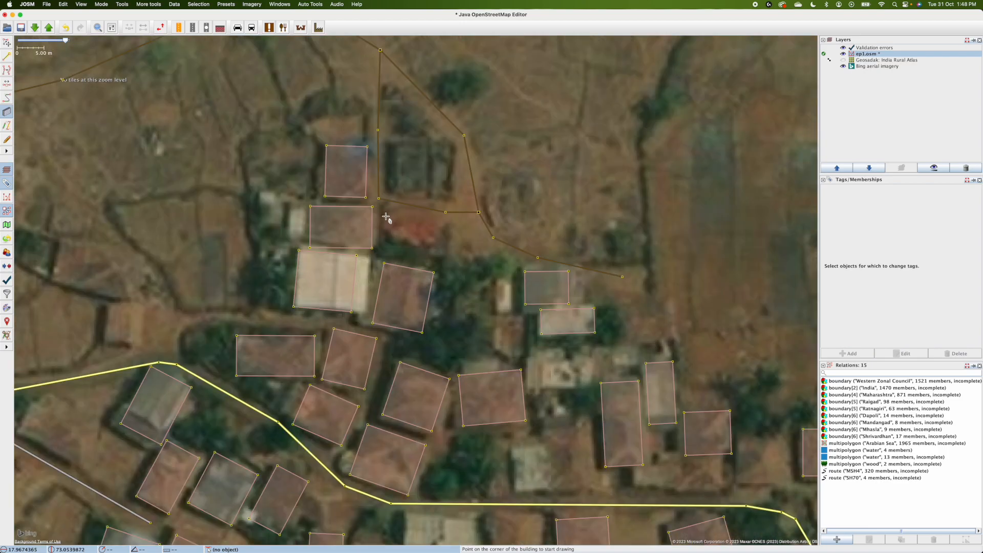
pyautogui.scroll(-5, 405, 277)
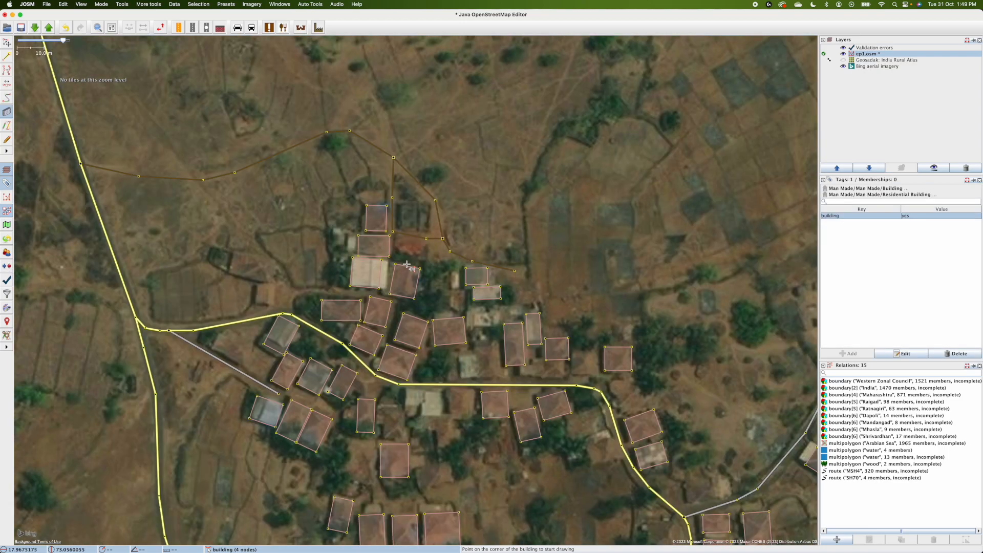
pyautogui.scroll(2, 403, 286)
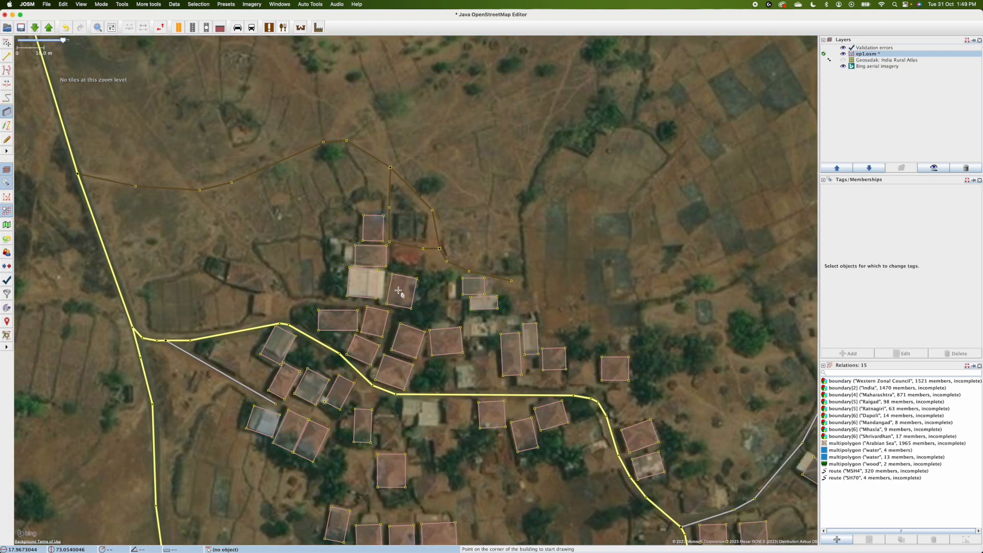
pyautogui.click(255, 297)
pyautogui.click(254, 313)
pyautogui.click(271, 315)
# Draw the brown-roofed house in the gap between the two easternmost houses north of the village road
pyautogui.moveTo(450, 448); pyautogui.dragTo(437, 307)
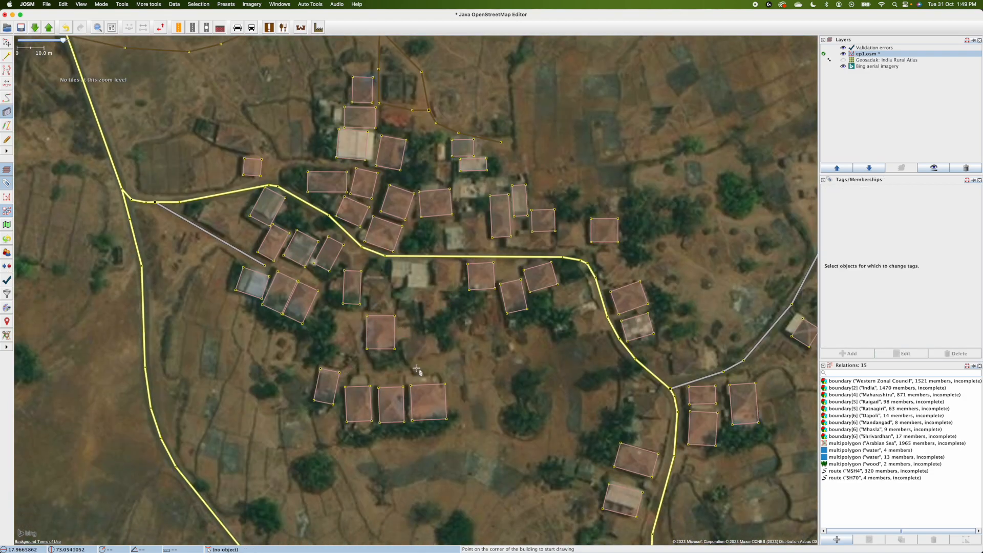
pyautogui.press('Escape')
pyautogui.scroll(2, 560, 224)
pyautogui.click(558, 224)
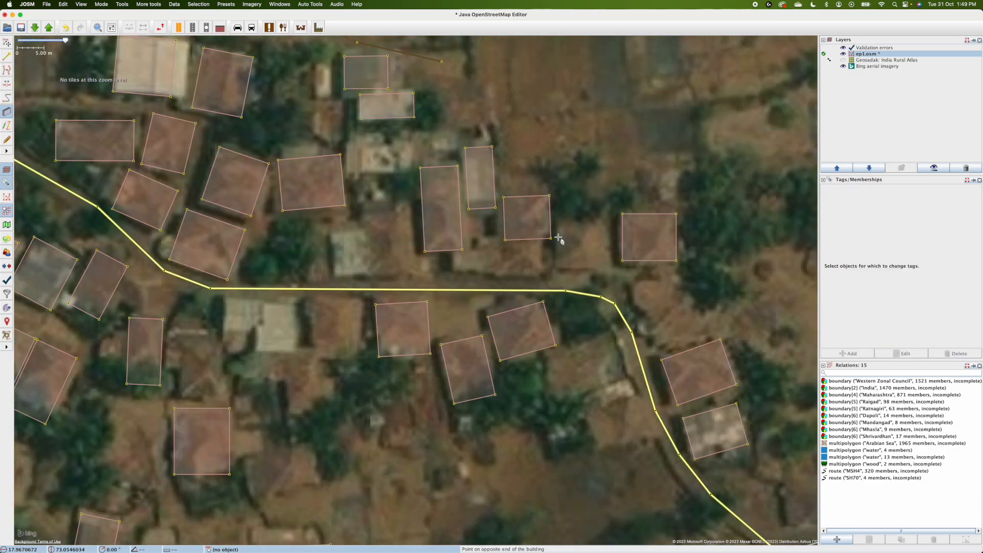
pyautogui.click(559, 267)
pyautogui.click(609, 266)
pyautogui.press('Escape')
# Draw the small building just north of the large pale-roofed building east of the road's southern stretch
pyautogui.scroll(-2, 500, 268)
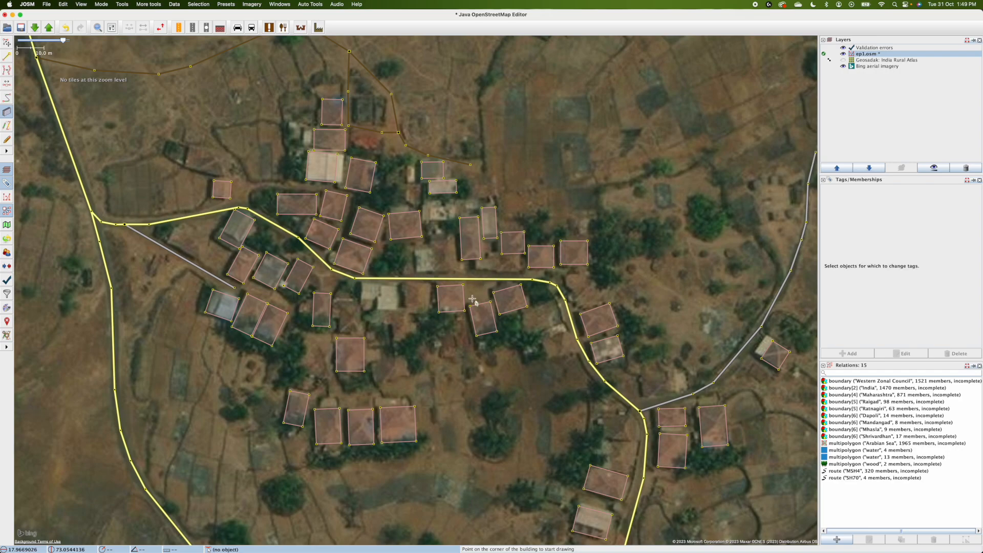
pyautogui.moveTo(465, 370); pyautogui.dragTo(442, 245)
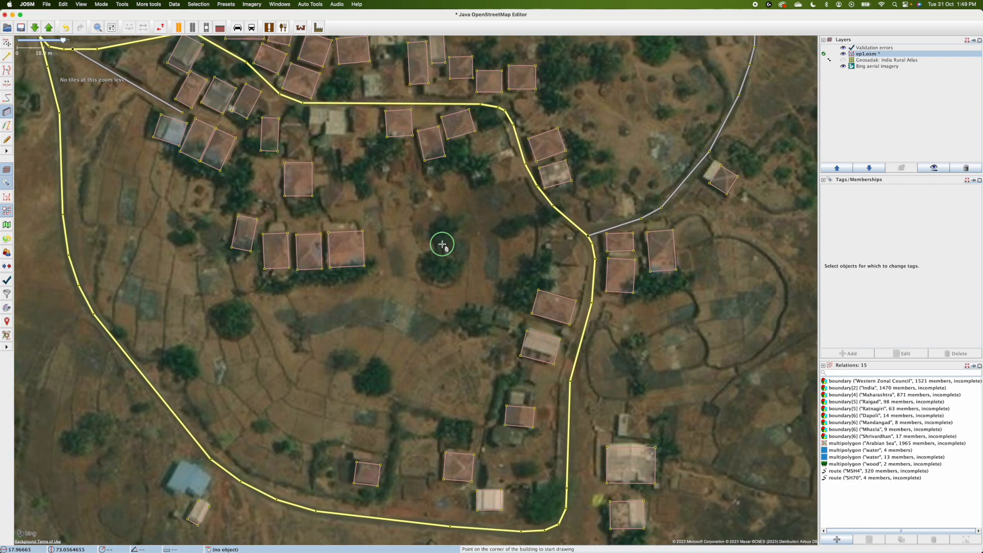
pyautogui.click(628, 416)
pyautogui.click(629, 438)
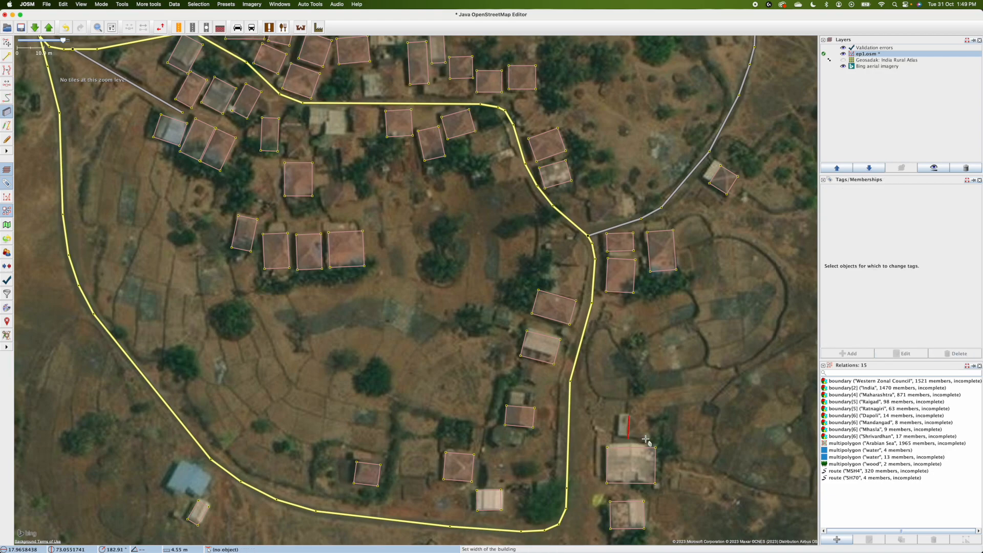
pyautogui.click(653, 439)
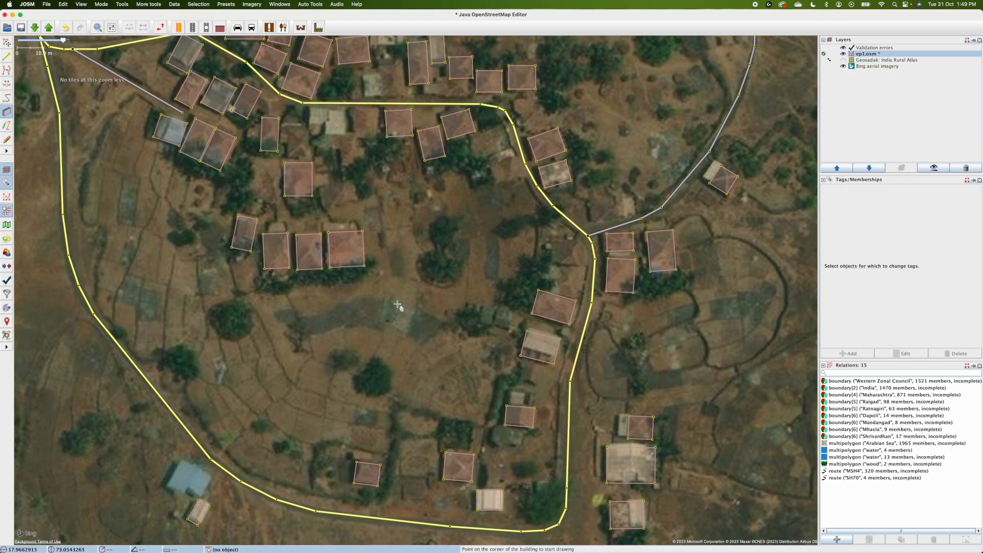
# Trace the blue-roofed building southwest of the road bend as a closed six-corner outline, including its southern notch
pyautogui.moveTo(417, 301); pyautogui.dragTo(559, 246)
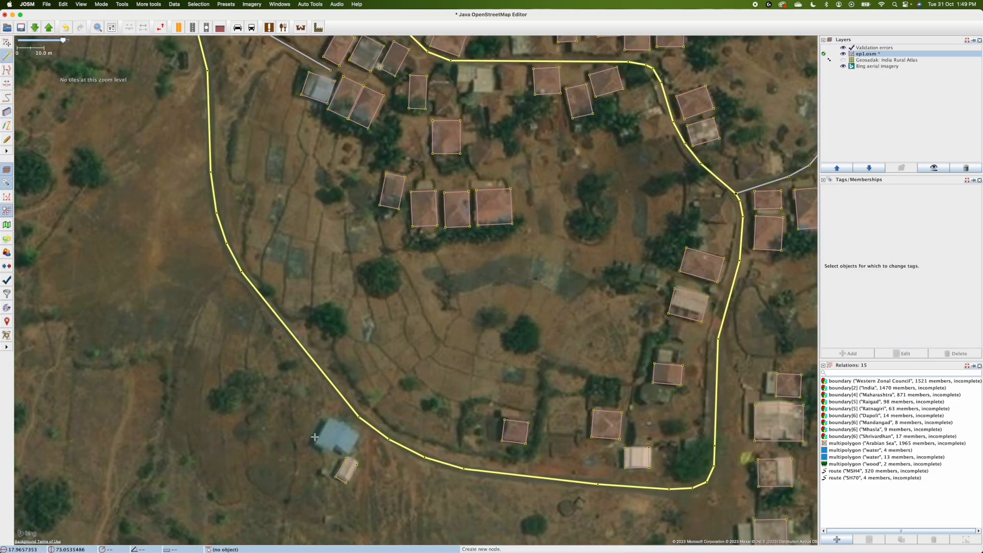
pyautogui.click(316, 444)
pyautogui.click(330, 420)
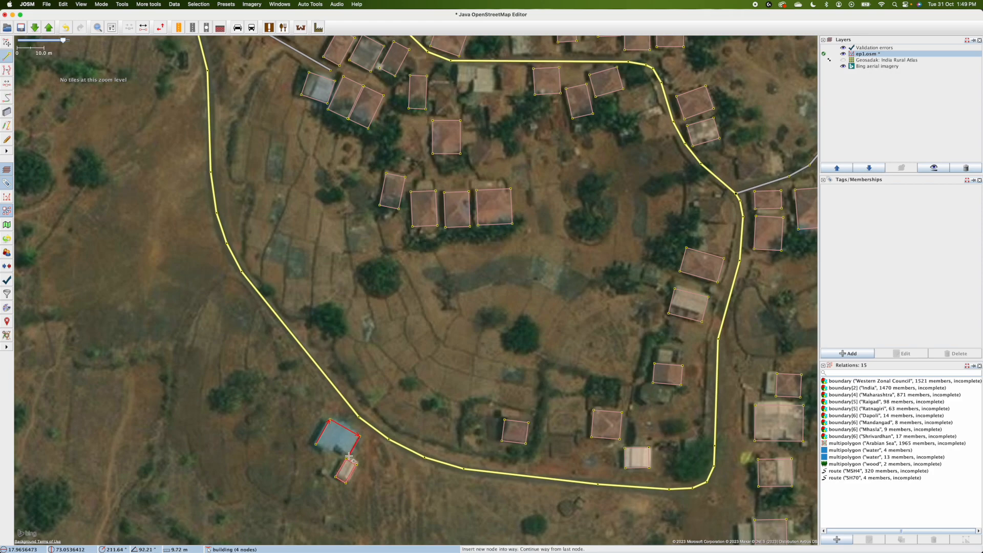
pyautogui.scroll(2, 349, 455)
pyautogui.click(349, 454)
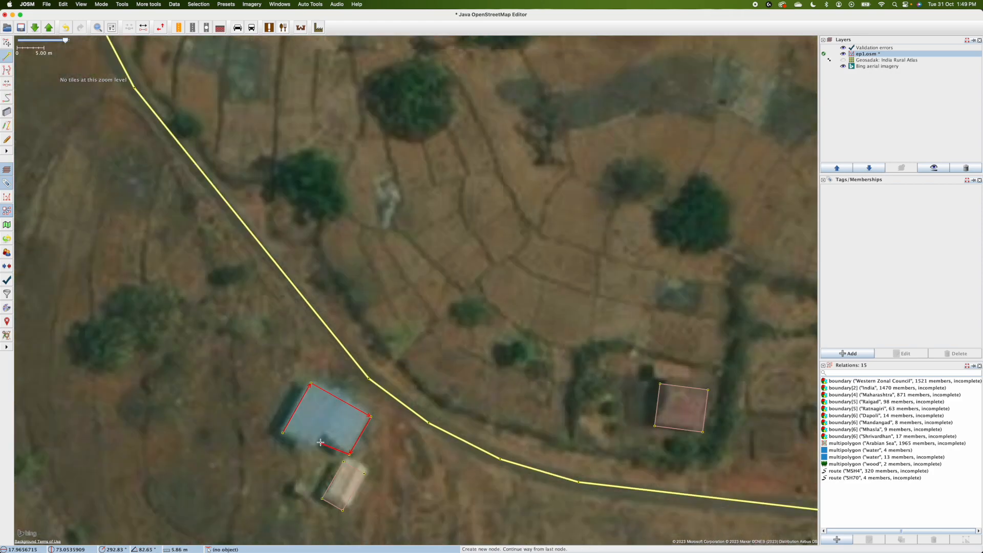
pyautogui.click(321, 440)
pyautogui.click(315, 451)
pyautogui.click(283, 433)
# Tag the blue-roofed building's outline with building=yes
pyautogui.press('s')
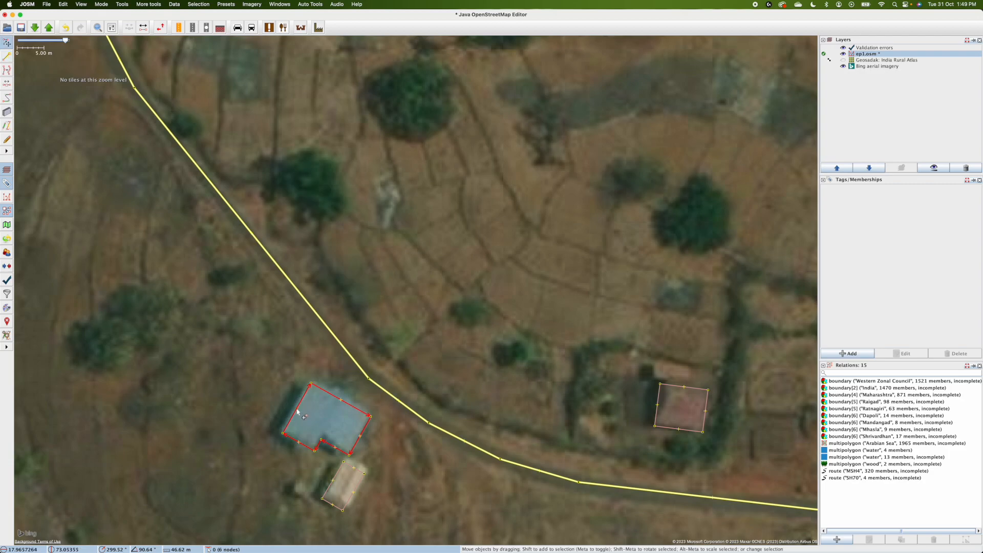
pyautogui.click(848, 353)
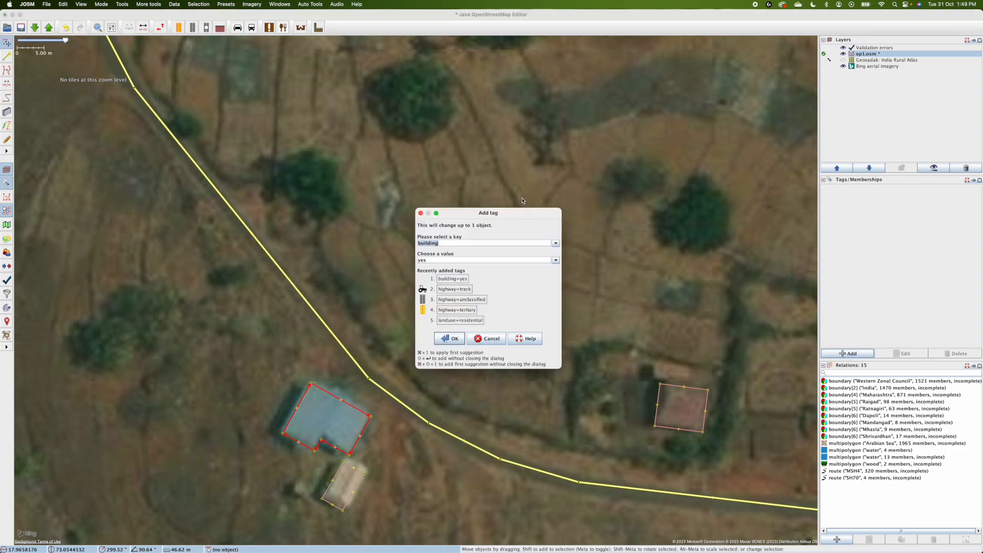
pyautogui.click(450, 339)
# Trace the L-shaped house south of the village road, between the narrow house and the pale-roofed building, as a closed outline
pyautogui.scroll(-2, 466, 253)
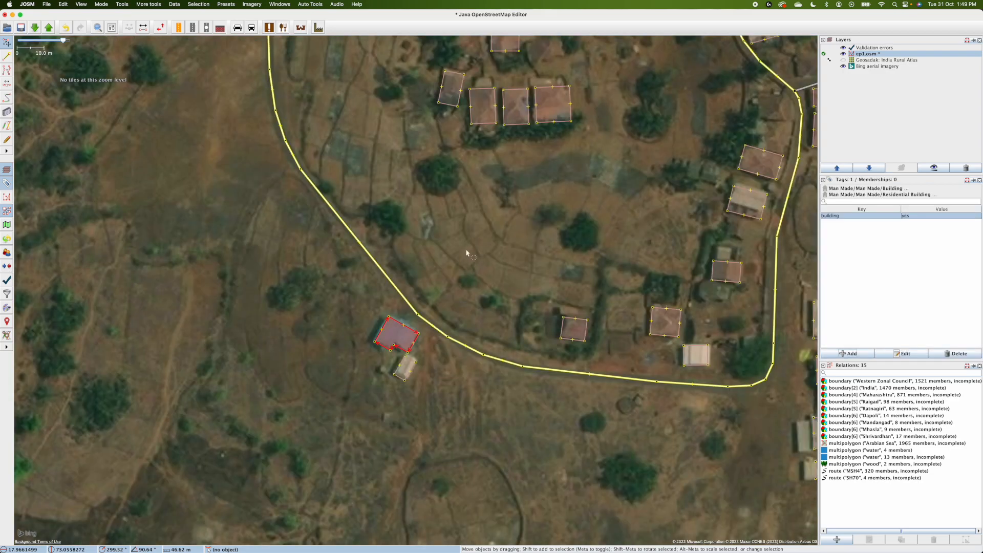
pyautogui.moveTo(510, 205); pyautogui.dragTo(385, 373)
pyautogui.moveTo(521, 227); pyautogui.dragTo(476, 381)
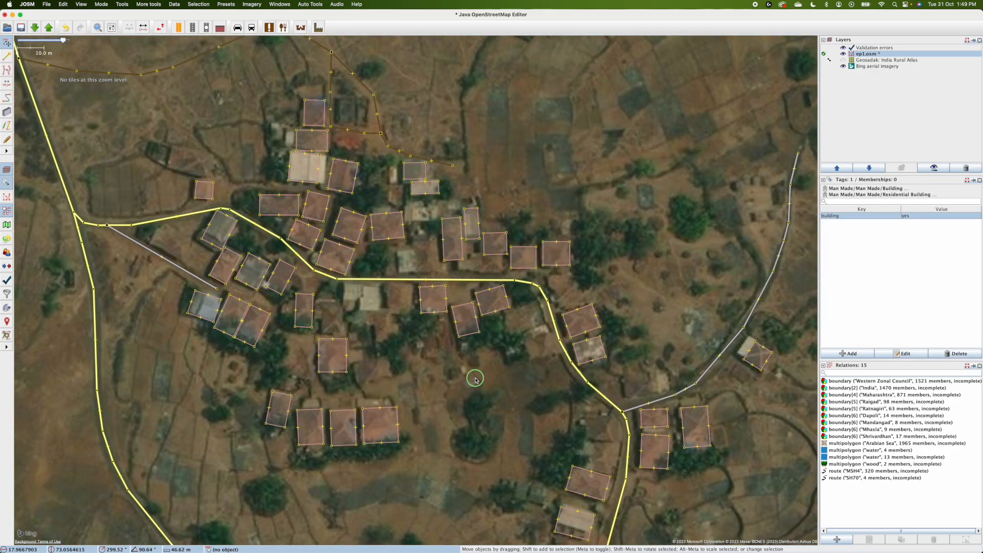
pyautogui.scroll(2, 324, 323)
pyautogui.press('a')
pyautogui.click(313, 273)
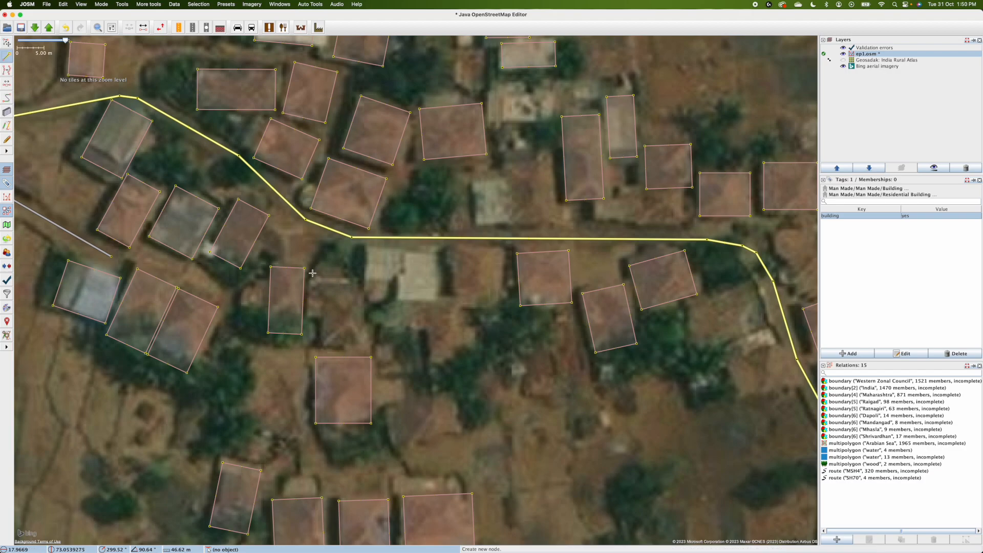
pyautogui.click(310, 316)
pyautogui.click(322, 317)
pyautogui.click(322, 347)
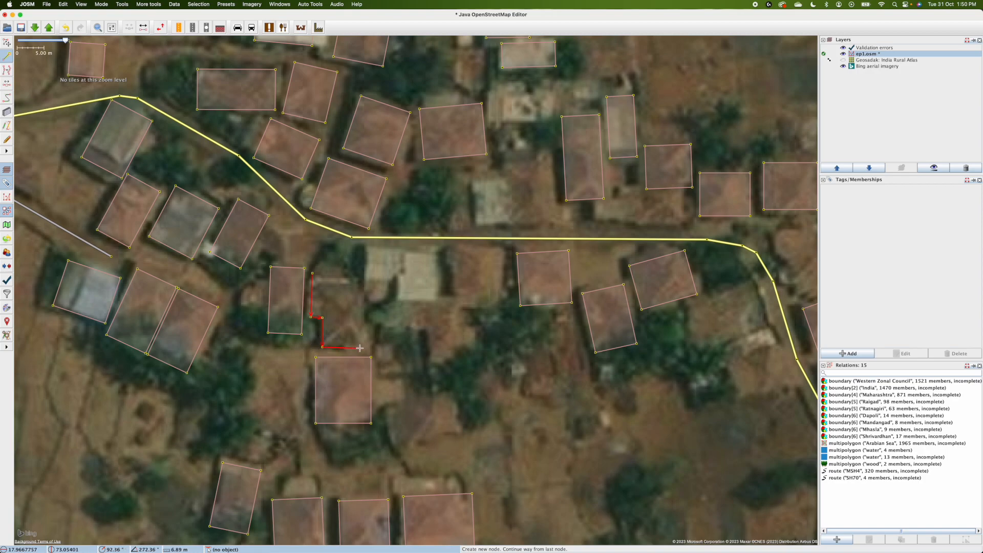
pyautogui.click(359, 347)
pyautogui.click(361, 272)
pyautogui.click(312, 272)
# Tag the L-shaped house outline with building=yes
pyautogui.press('s')
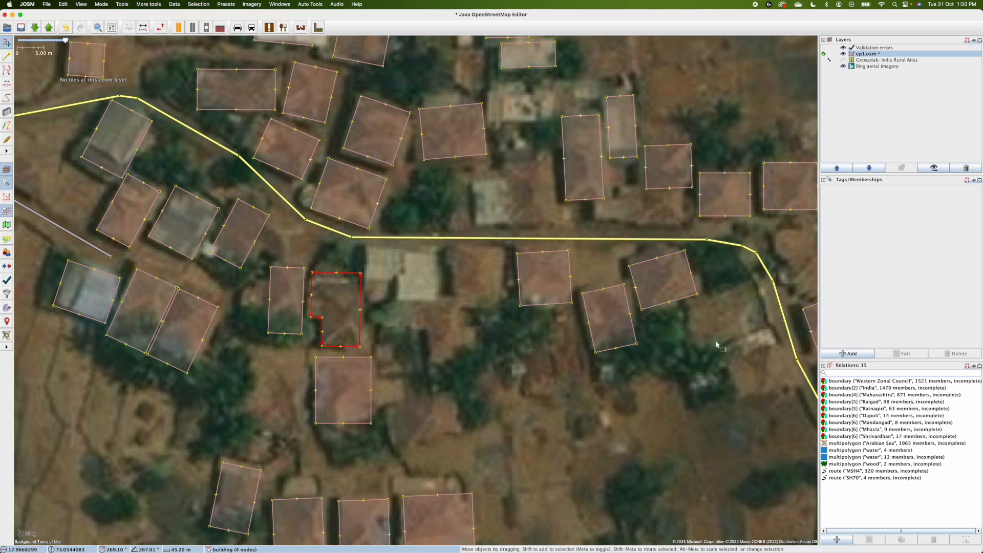
pyautogui.click(848, 353)
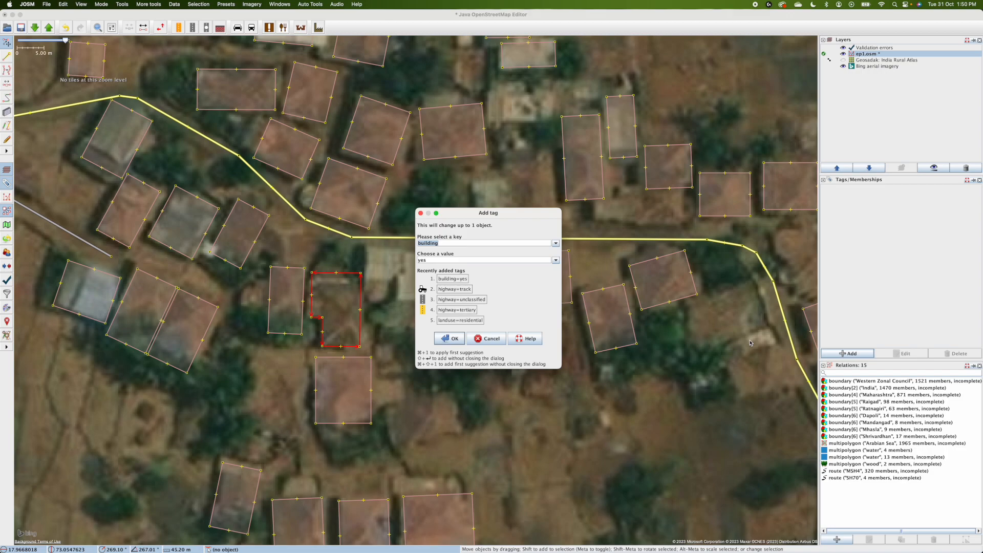
pyautogui.click(451, 342)
pyautogui.scroll(-2, 407, 327)
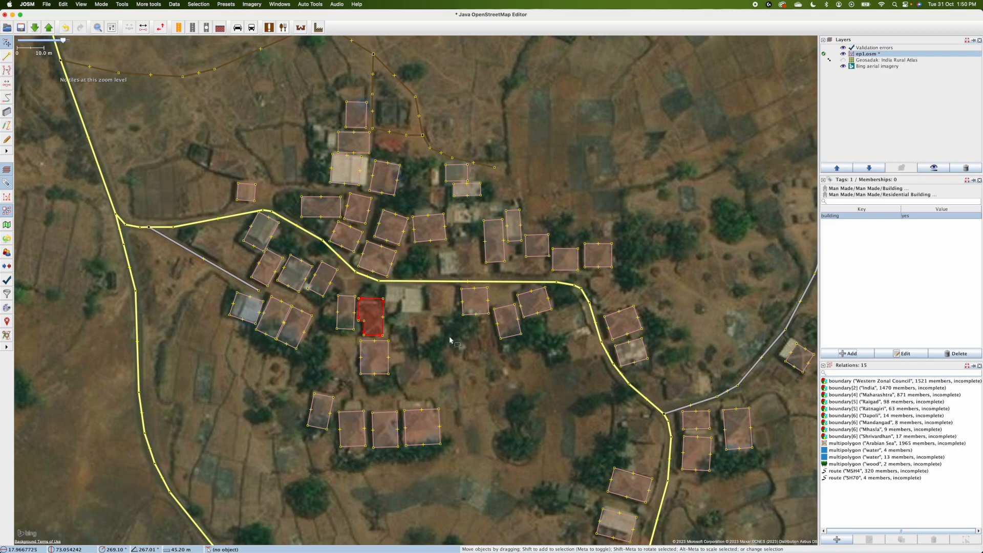
pyautogui.click(281, 338)
pyautogui.hotkey('ctrl', 'Up')
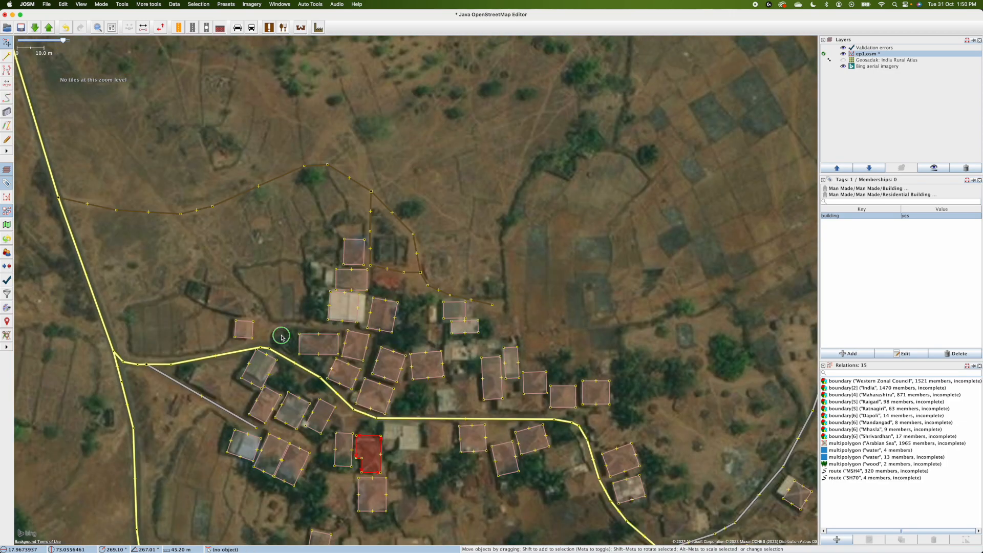
pyautogui.moveTo(281, 338); pyautogui.dragTo(276, 234)
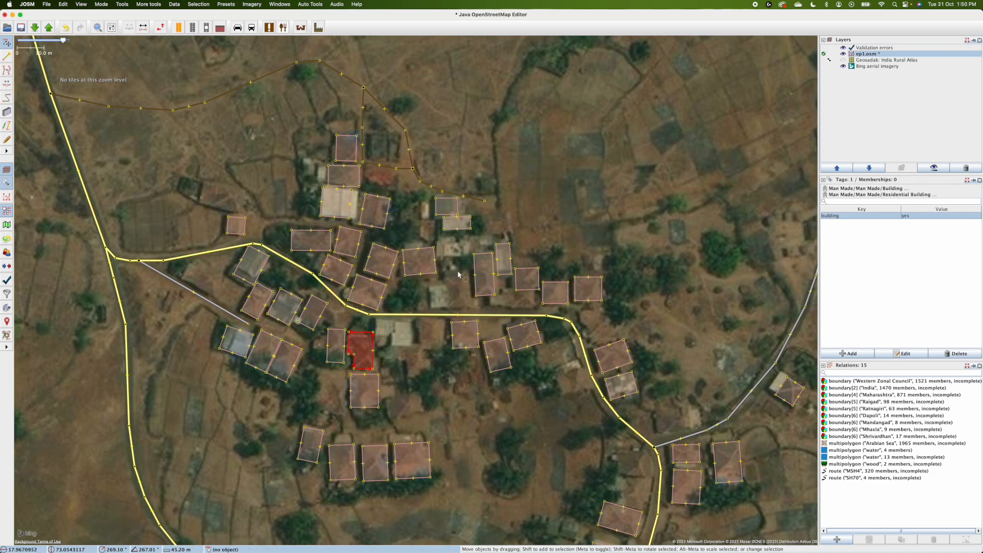
pyautogui.scroll(2, 464, 298)
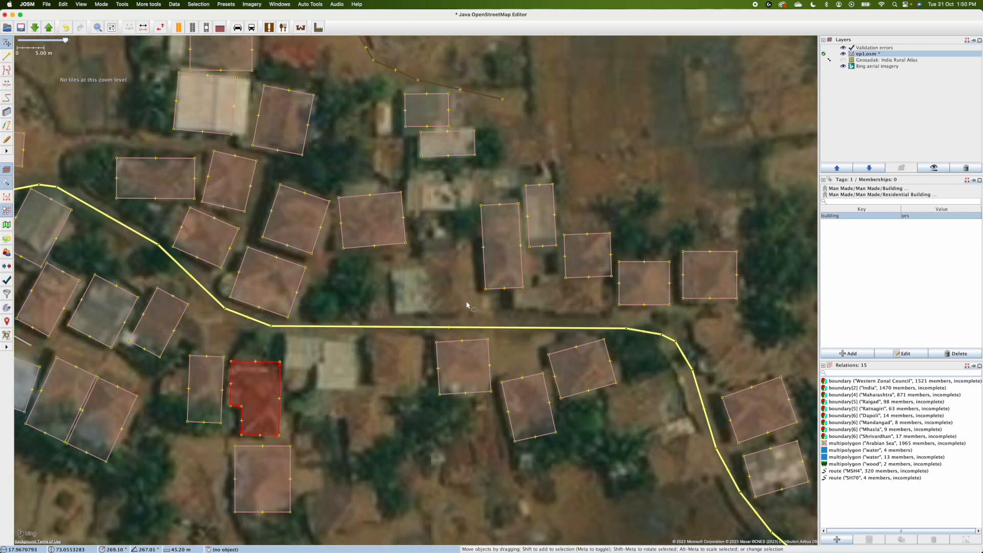
# Add the Esri World Imagery (Clarity) Beta background layer and set its misalignment notice not to show again
pyautogui.scroll(-5, 467, 305)
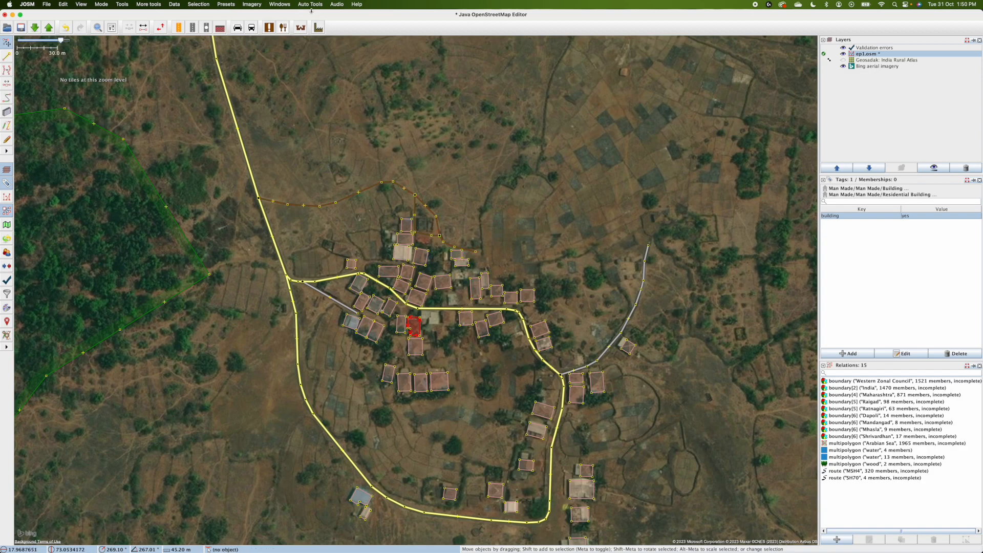
pyautogui.click(252, 5)
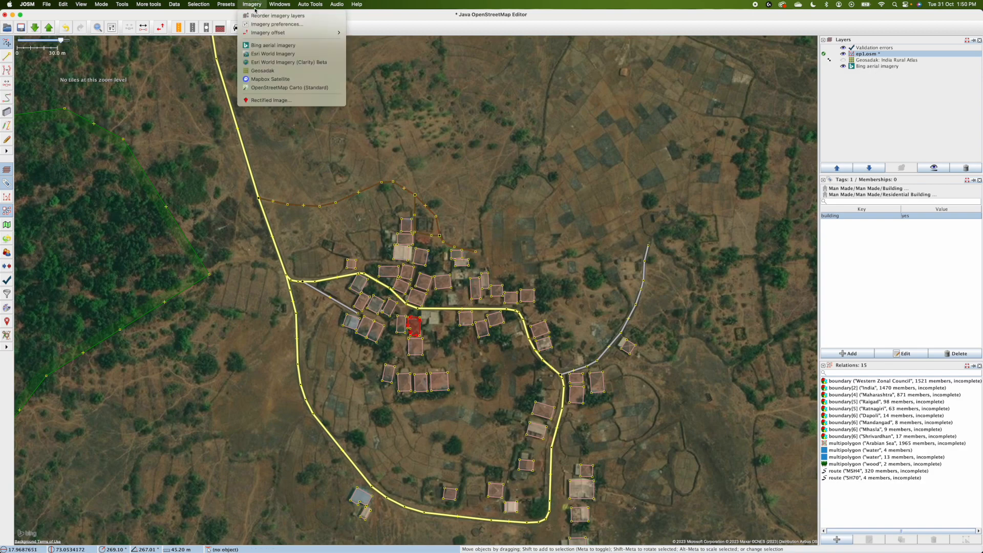
pyautogui.click(291, 62)
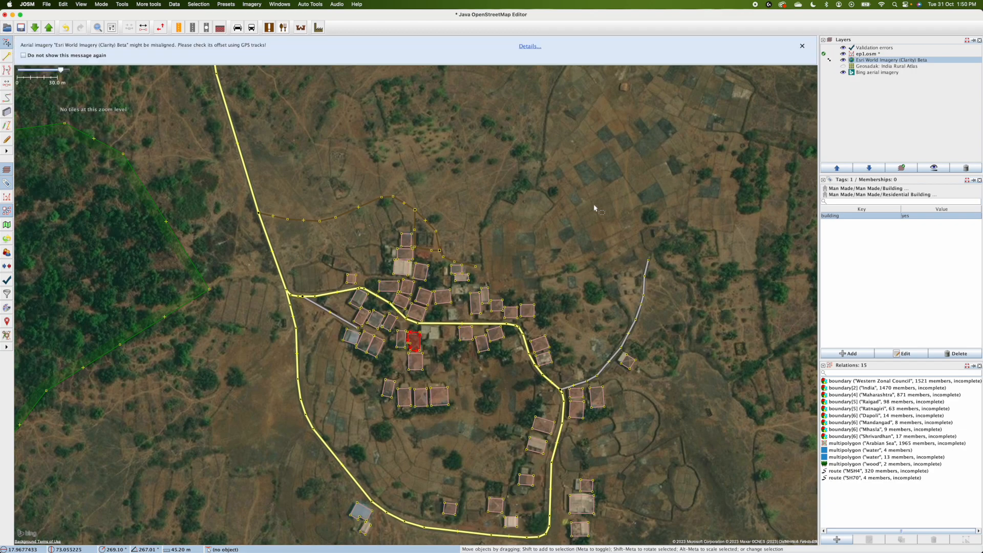
pyautogui.click(23, 55)
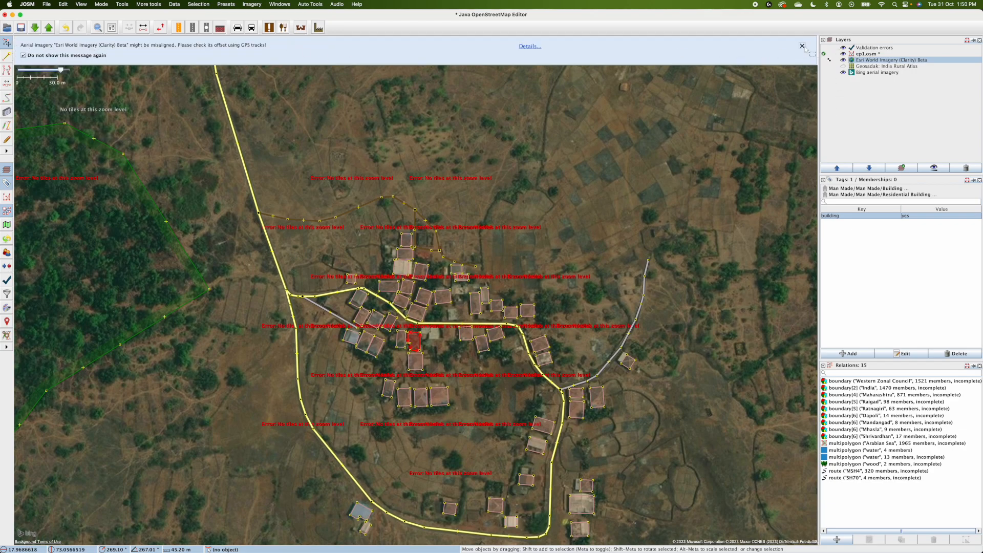
# Dismiss the misalignment notice and remove the Esri World Imagery (Clarity) Beta layer
pyautogui.click(802, 46)
pyautogui.scroll(-2, 608, 183)
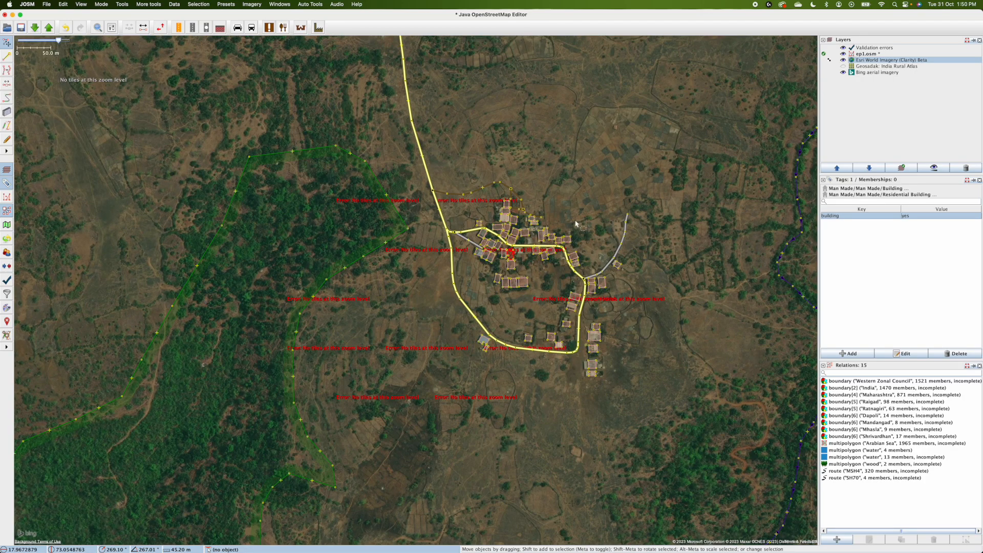
pyautogui.scroll(2, 575, 223)
pyautogui.click(965, 168)
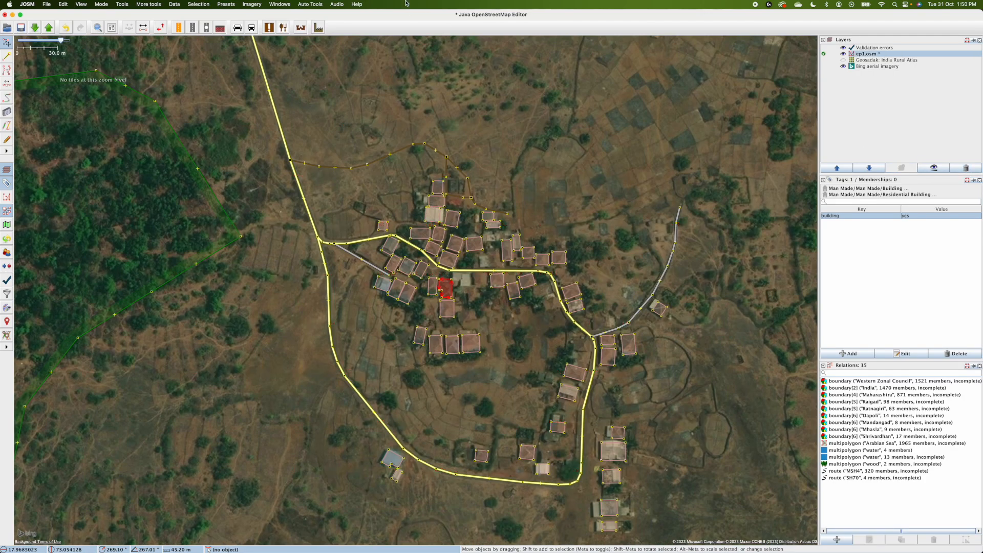
# Check the village against Mapbox Satellite and Geosadak: India Rural Atlas, removing the Mapbox layer and leaving the Geosadak layer hidden
pyautogui.click(251, 5)
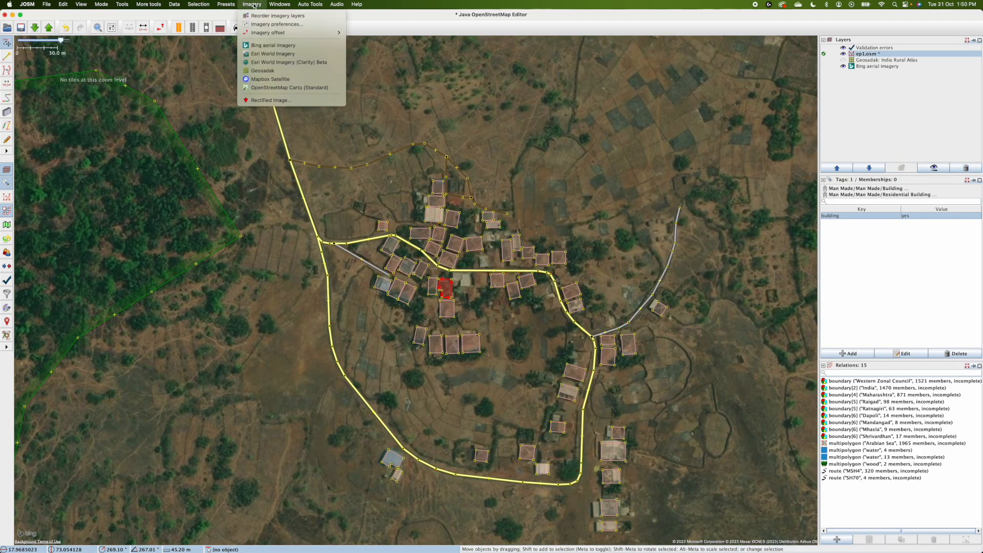
pyautogui.click(288, 78)
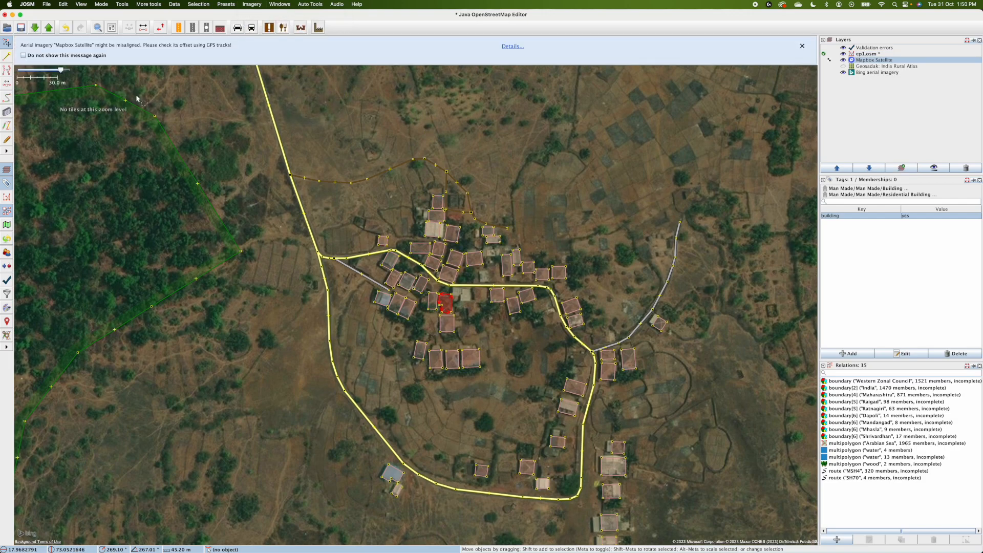
pyautogui.click(803, 46)
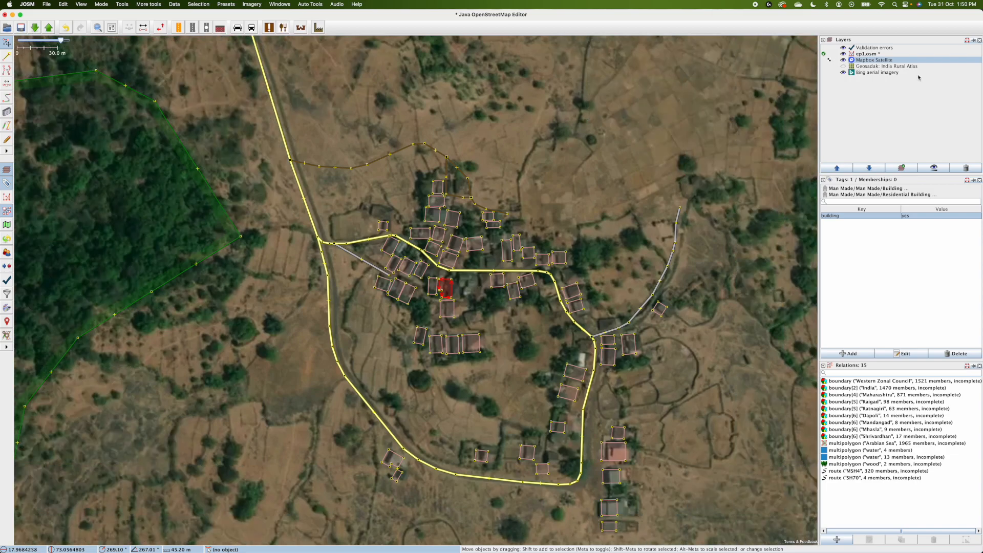
pyautogui.click(957, 168)
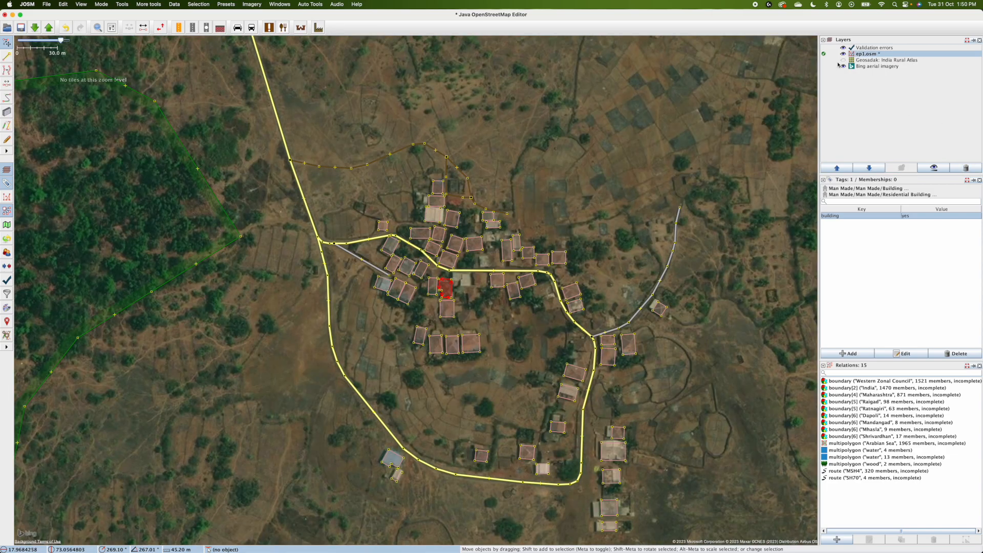
pyautogui.click(843, 60)
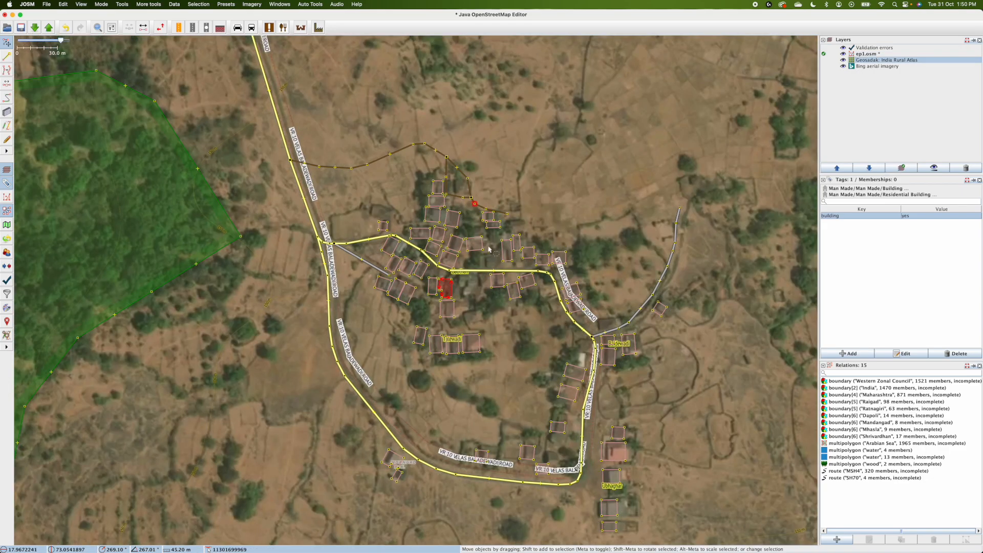
pyautogui.click(844, 61)
# Add the Esri World Imagery background layer and set its misalignment notice not to show again
pyautogui.click(252, 3)
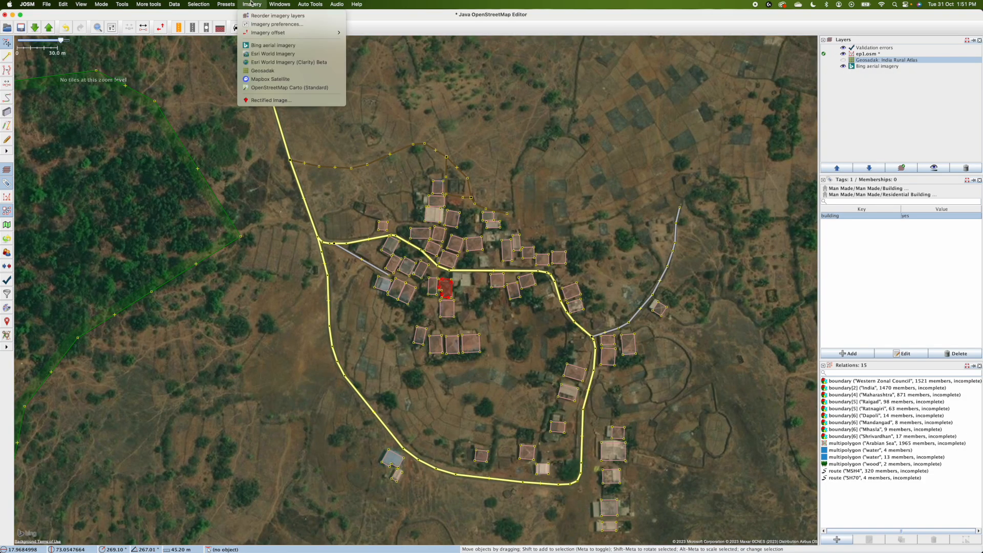
pyautogui.click(300, 52)
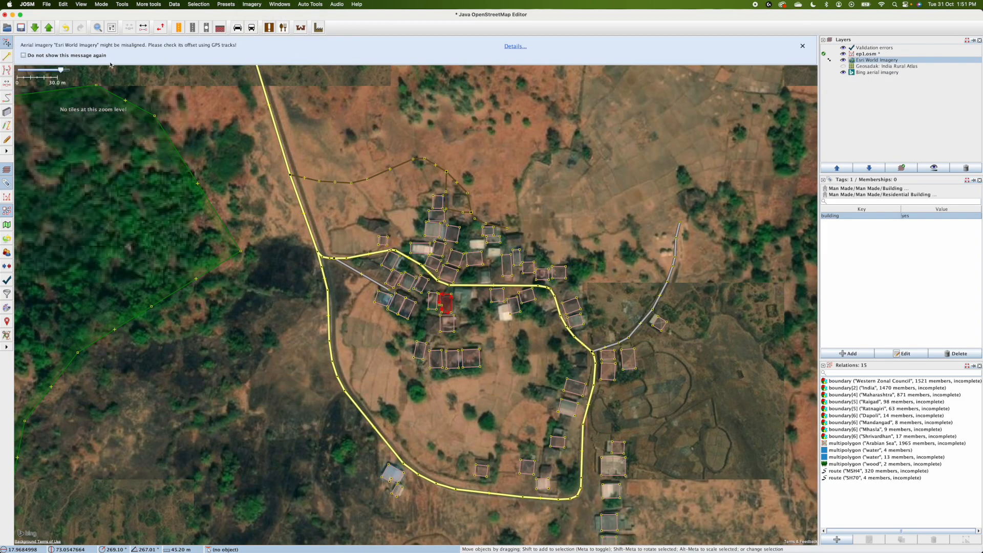
pyautogui.click(32, 54)
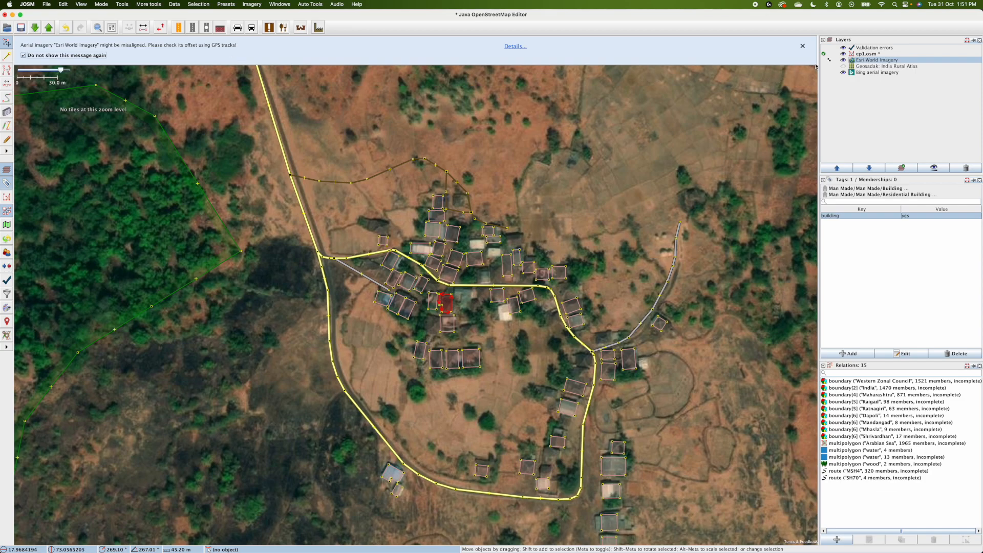
pyautogui.click(803, 46)
# Compare Esri World Imagery with Bing imagery over the village houses, leaving the Esri layer hidden
pyautogui.scroll(2, 473, 270)
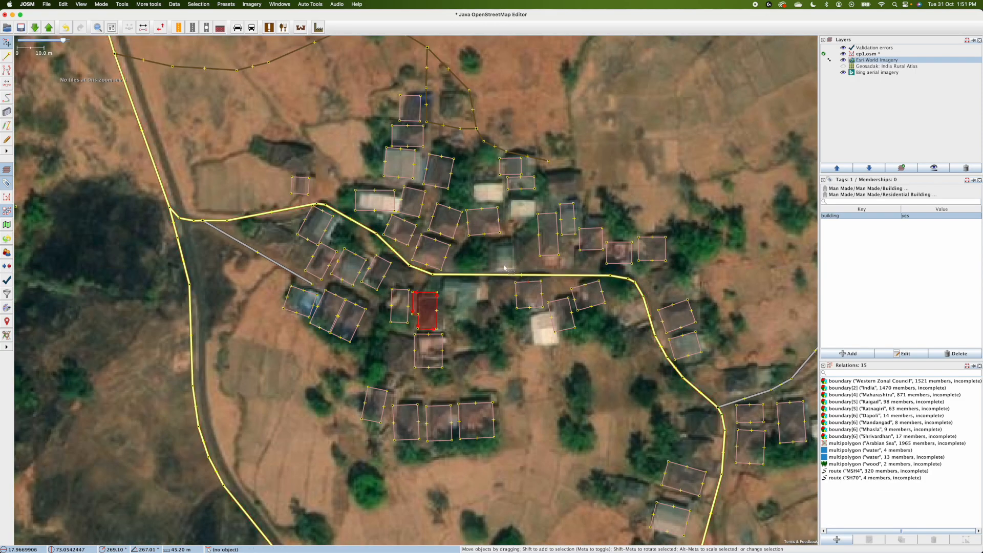
pyautogui.click(843, 61)
pyautogui.click(843, 61)
pyautogui.click(843, 61)
pyautogui.click(844, 61)
pyautogui.click(844, 61)
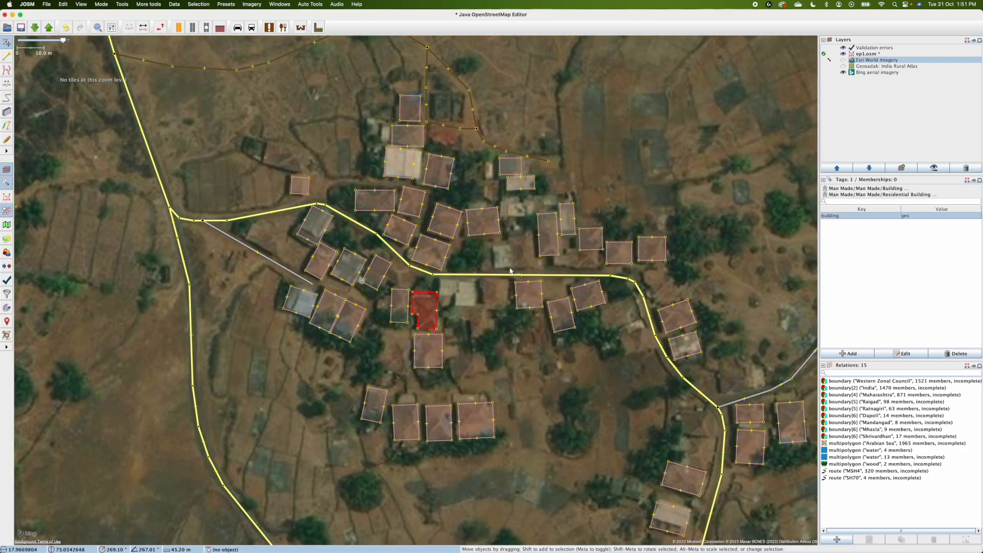
# Trace the stepped house just north of the village road, west of the long narrow building, as a closed outline
pyautogui.press('a')
pyautogui.click(495, 266)
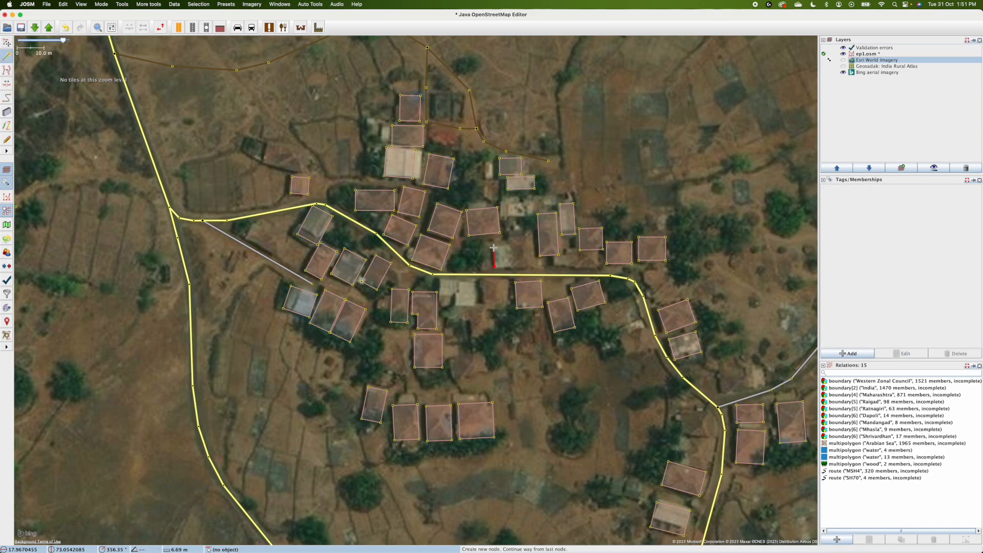
pyautogui.click(494, 248)
pyautogui.click(510, 245)
pyautogui.click(510, 238)
pyautogui.click(532, 236)
pyautogui.click(533, 265)
pyautogui.click(494, 266)
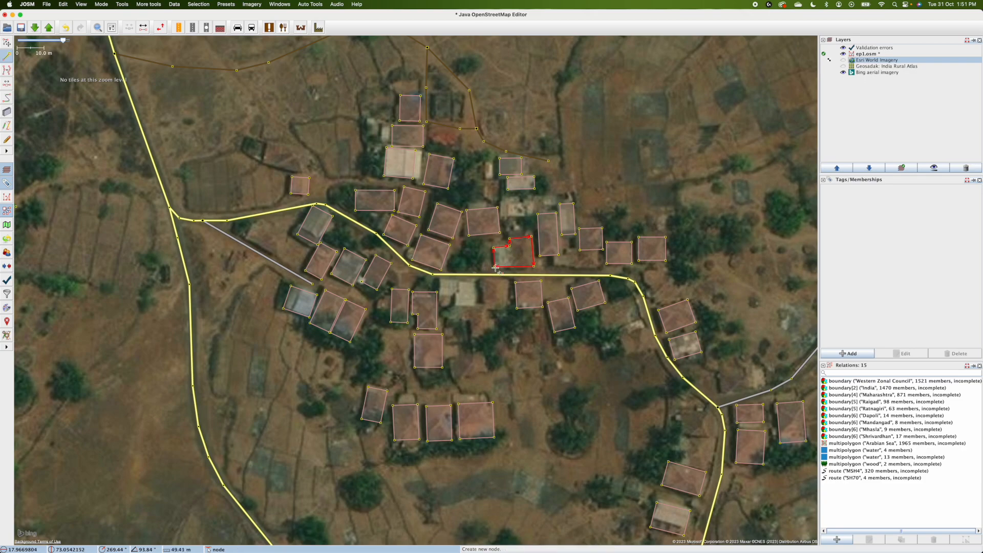
pyautogui.press('s')
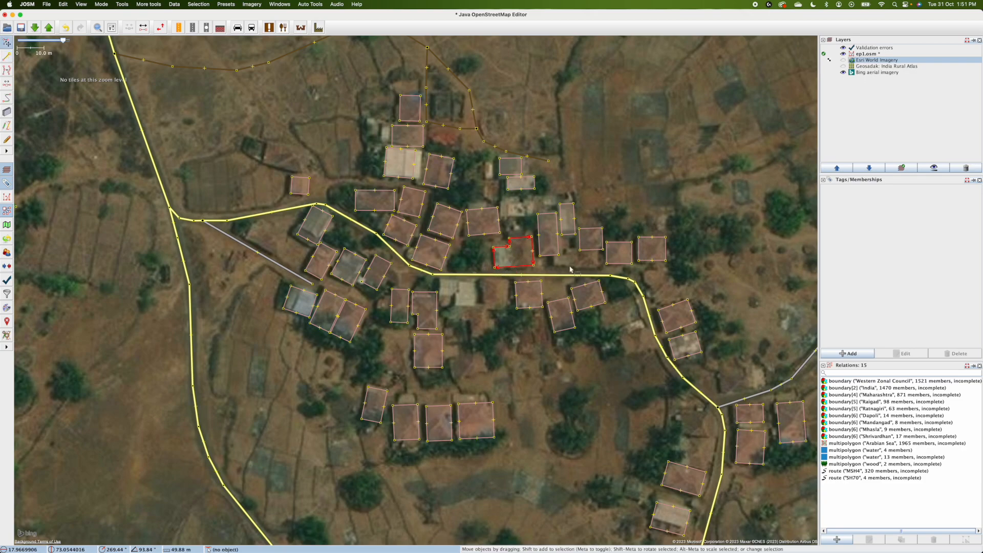
# Tag the stepped house outline north of the road with building=yes and deselect it
pyautogui.click(836, 352)
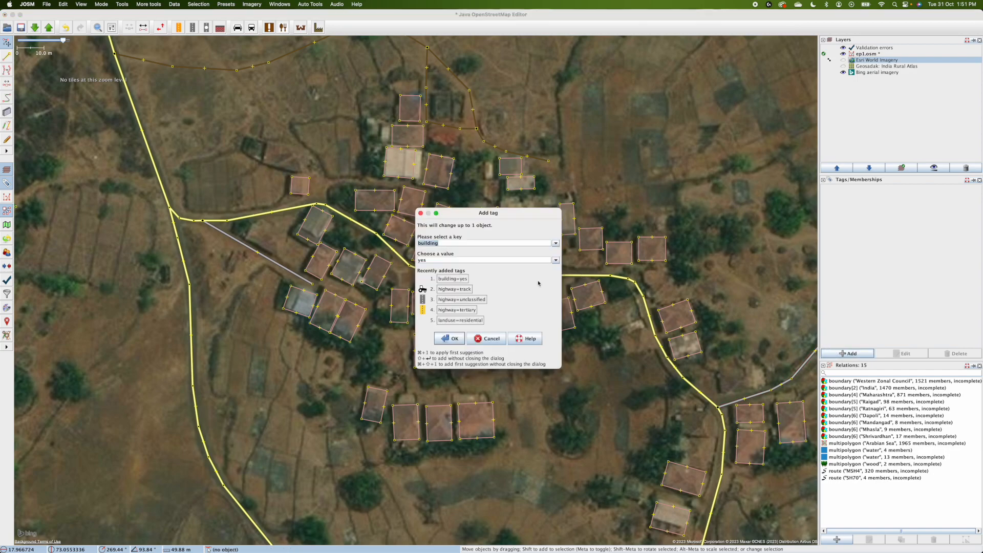
pyautogui.click(444, 342)
pyautogui.click(532, 353)
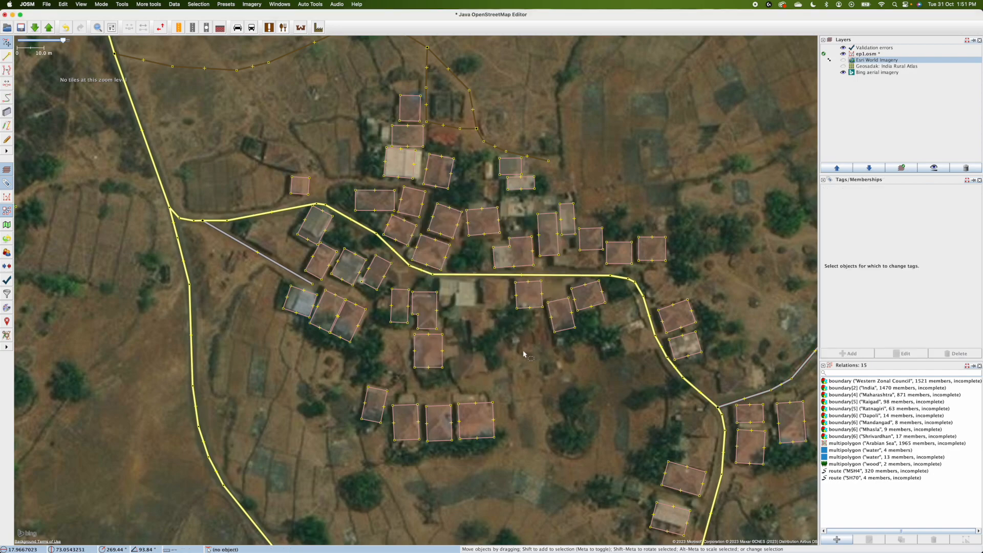
# Check Esri World Imagery and draw the pale-roofed rectangular building just south of the village road, east of the L-shaped house
pyautogui.click(844, 60)
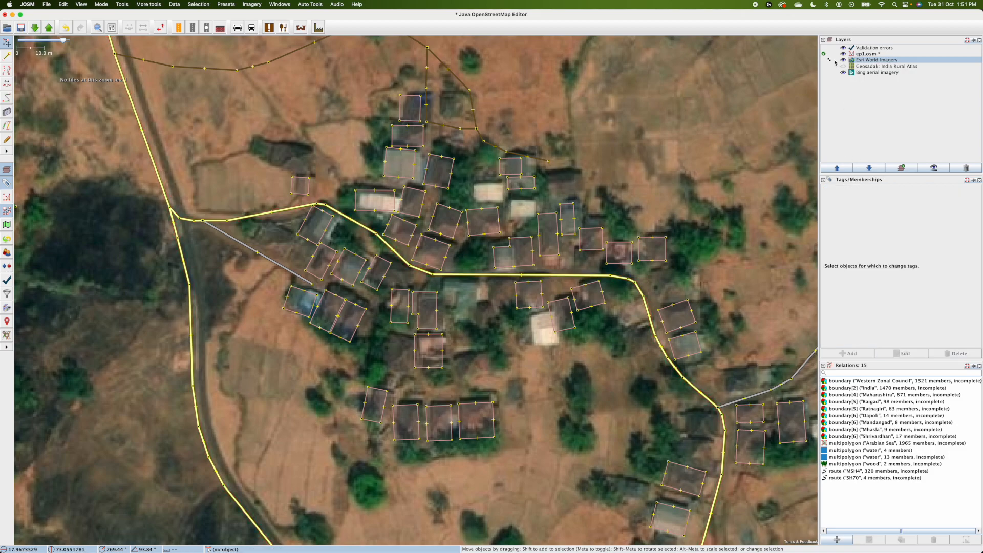
pyautogui.click(843, 61)
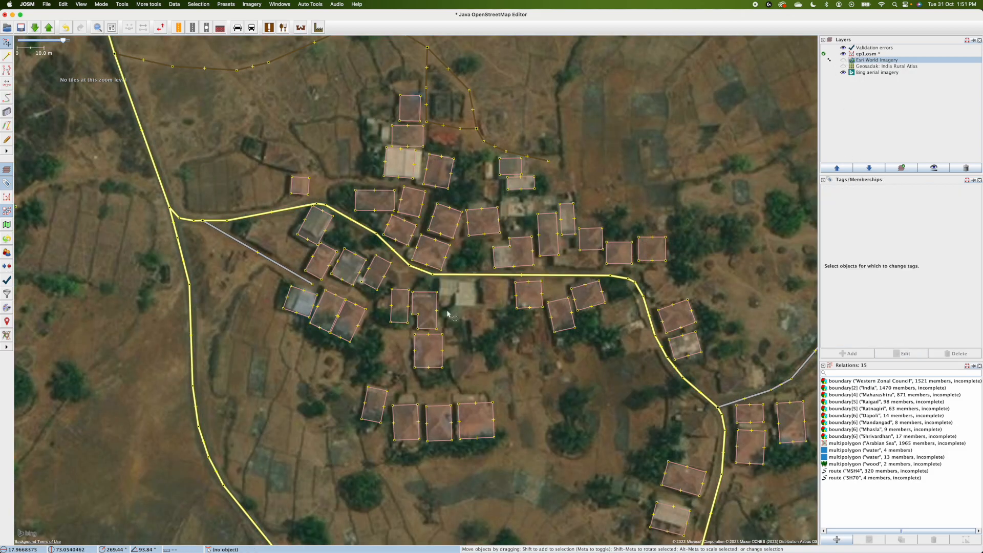
pyautogui.scroll(2, 441, 283)
pyautogui.click(443, 282)
pyautogui.click(441, 323)
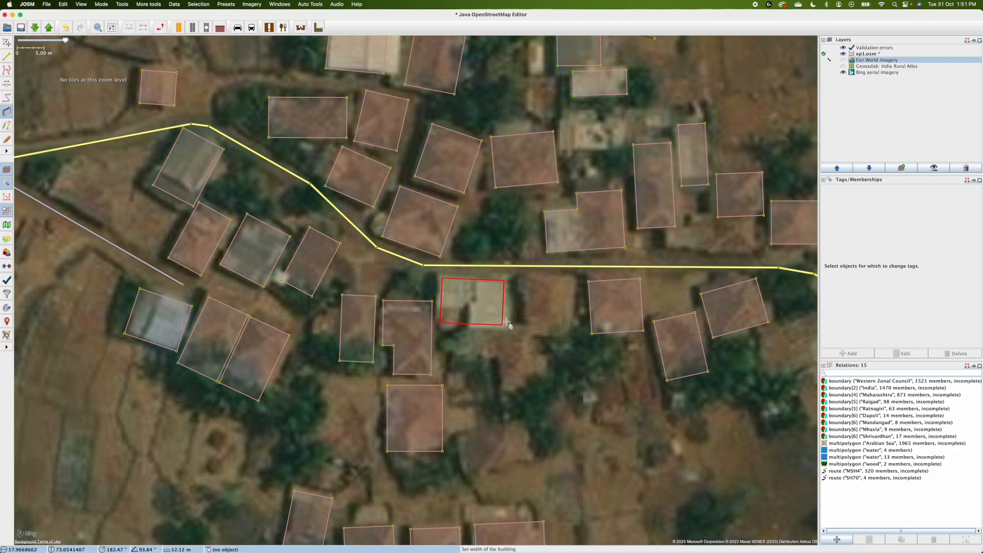
pyautogui.click(509, 325)
# Draw the rectangular brown-roofed building directly east of the pale-roofed one, along the south side of the road
pyautogui.click(523, 278)
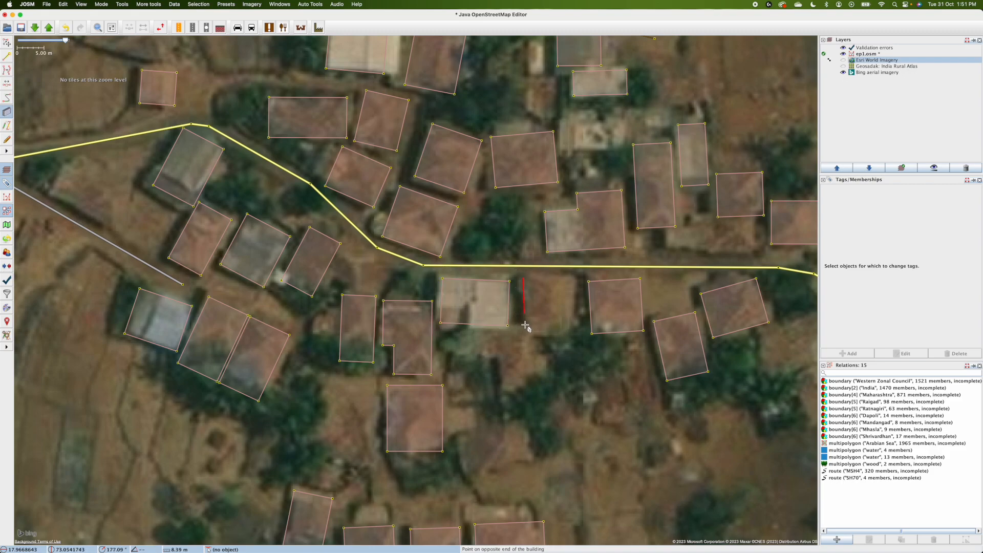
pyautogui.click(523, 325)
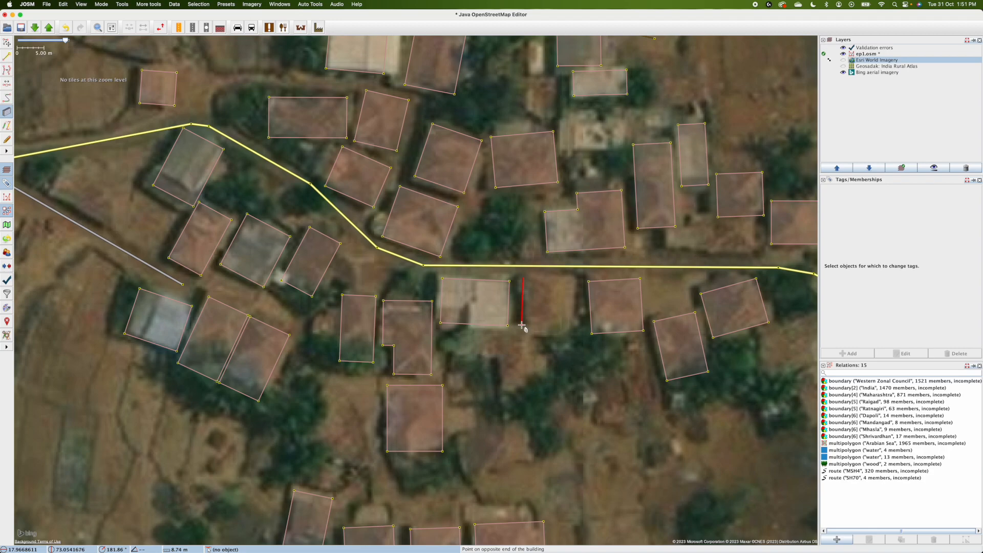
pyautogui.click(572, 327)
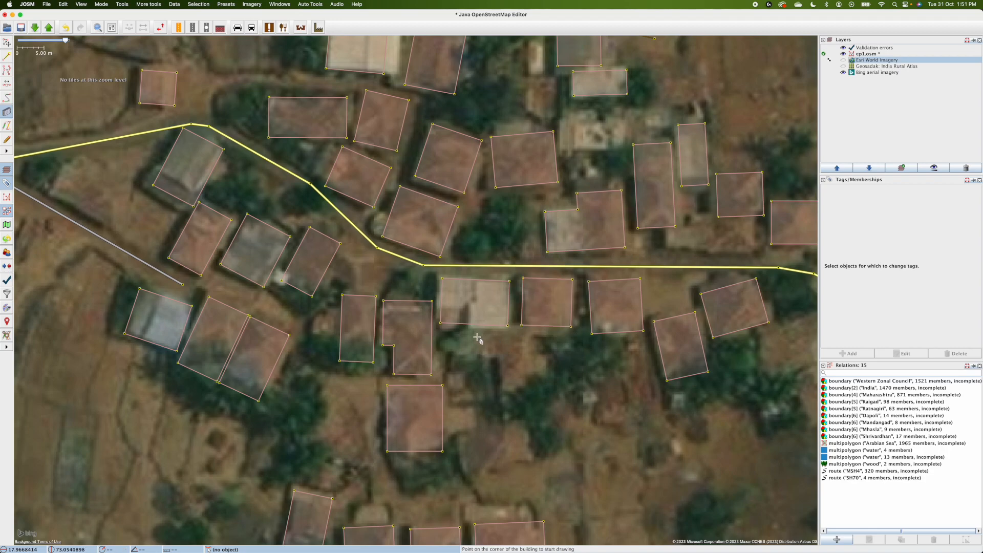
# Trace the L-shaped house south of the pale-roofed building as a closed outline and tag it with building=yes
pyautogui.press('a')
pyautogui.click(471, 334)
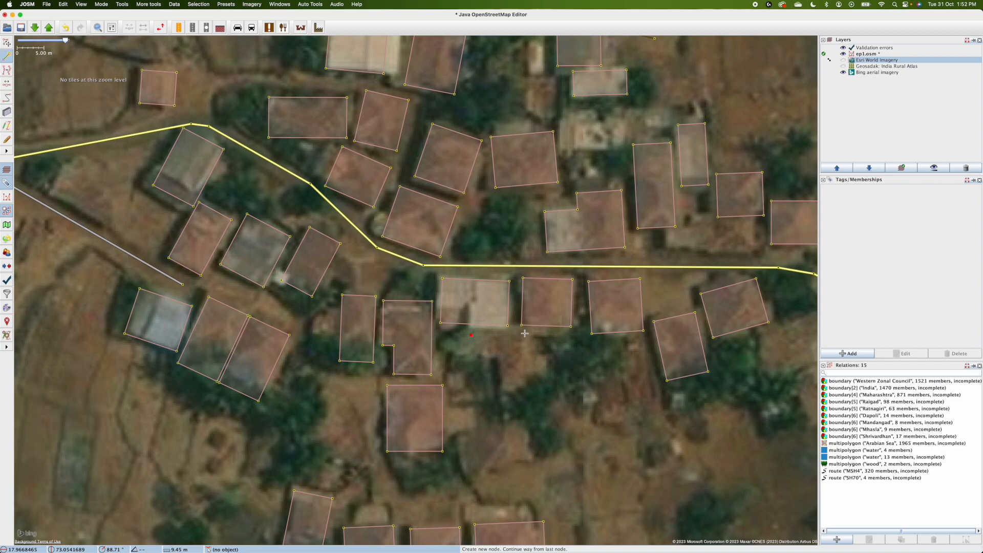
pyautogui.click(544, 337)
pyautogui.click(544, 397)
pyautogui.click(499, 398)
pyautogui.click(499, 360)
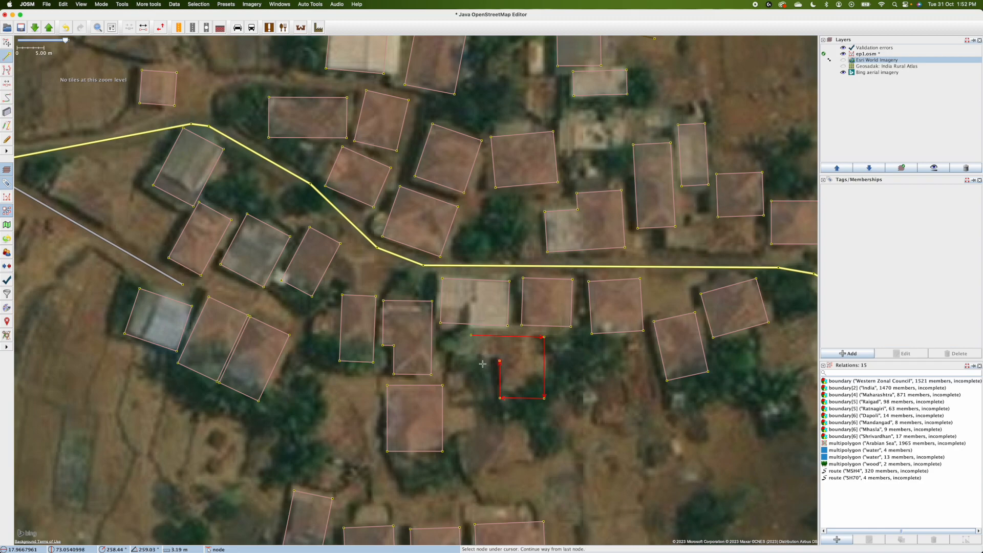
pyautogui.click(472, 360)
pyautogui.click(471, 336)
pyautogui.press('s')
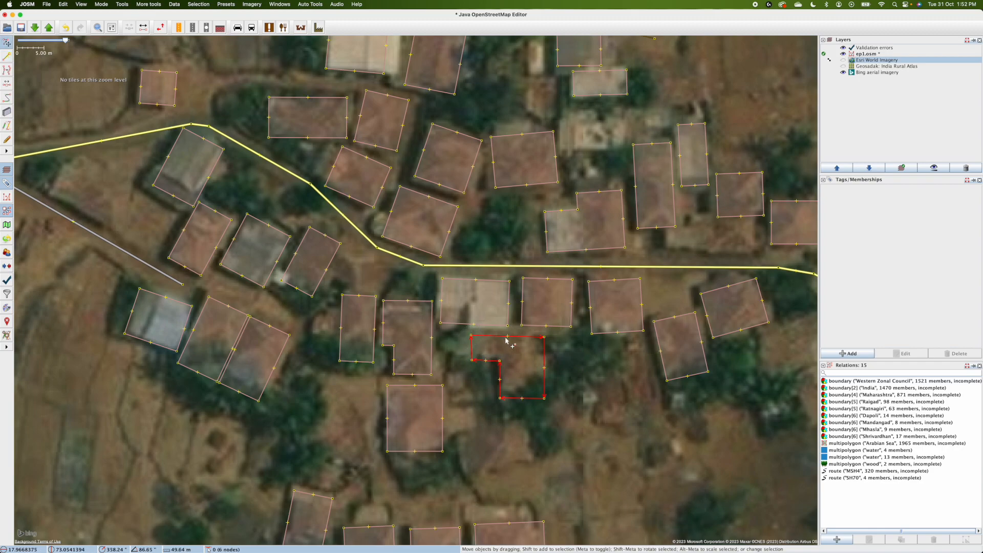
pyautogui.click(867, 354)
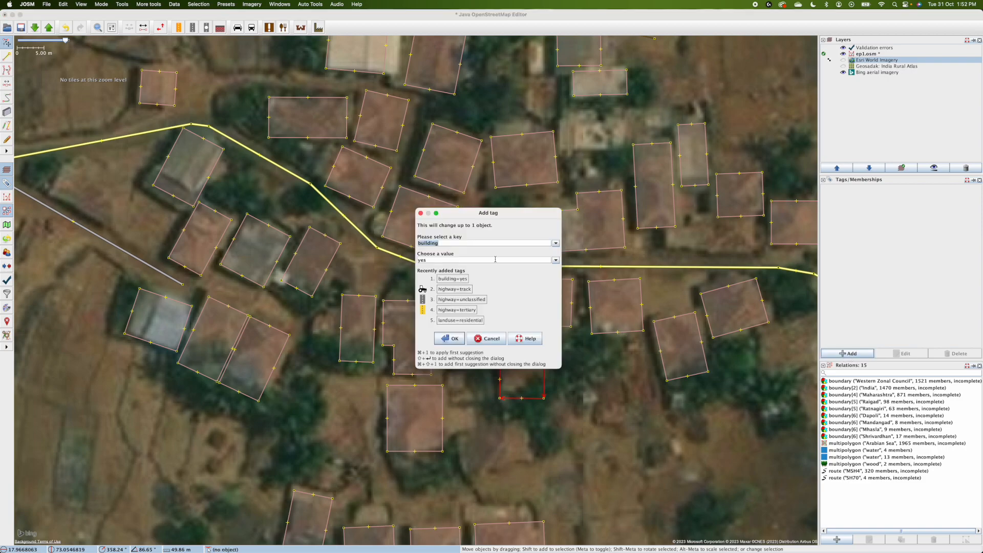
pyautogui.click(450, 340)
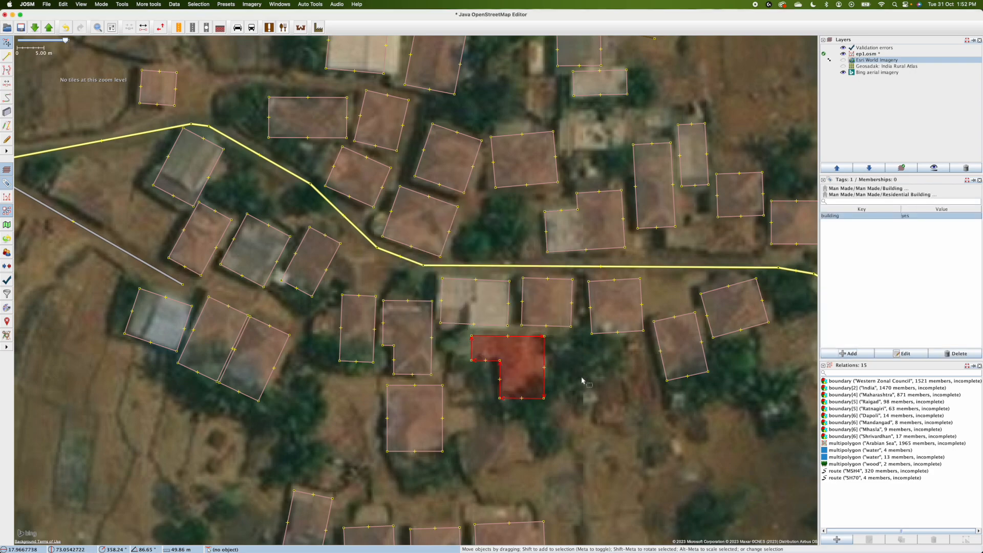
# Compare Esri World Imagery with Bing imagery over the northern part of the village to examine unmapped buildings, leaving Esri hidden
pyautogui.scroll(-5, 582, 381)
pyautogui.scroll(3, 518, 325)
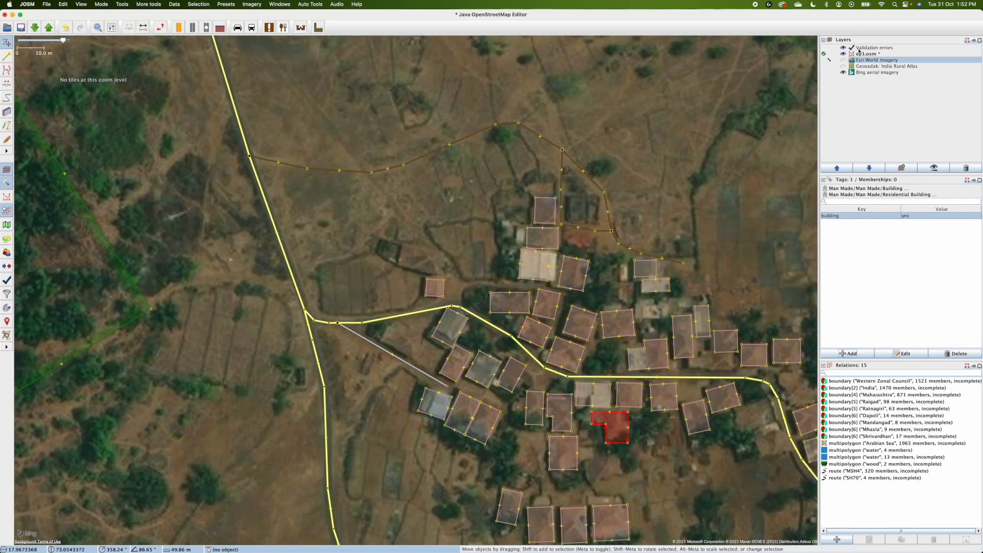
pyautogui.click(844, 61)
pyautogui.click(844, 61)
pyautogui.click(844, 61)
pyautogui.click(844, 61)
pyautogui.click(844, 61)
pyautogui.click(843, 60)
pyautogui.click(844, 61)
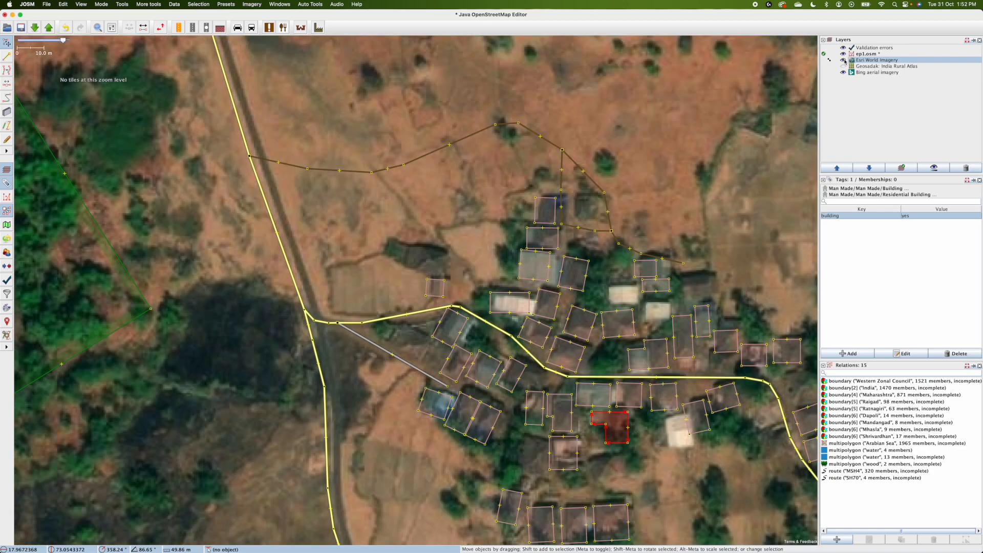
pyautogui.click(844, 61)
pyautogui.click(844, 61)
pyautogui.click(843, 60)
pyautogui.click(844, 61)
pyautogui.click(843, 61)
pyautogui.click(844, 61)
pyautogui.click(844, 61)
pyautogui.click(844, 61)
pyautogui.click(844, 61)
# Draw two small rectangular buildings in the northeastern cluster, one south and one east of the small pale-roofed house
pyautogui.press('b')
pyautogui.click(640, 303)
pyautogui.click(641, 319)
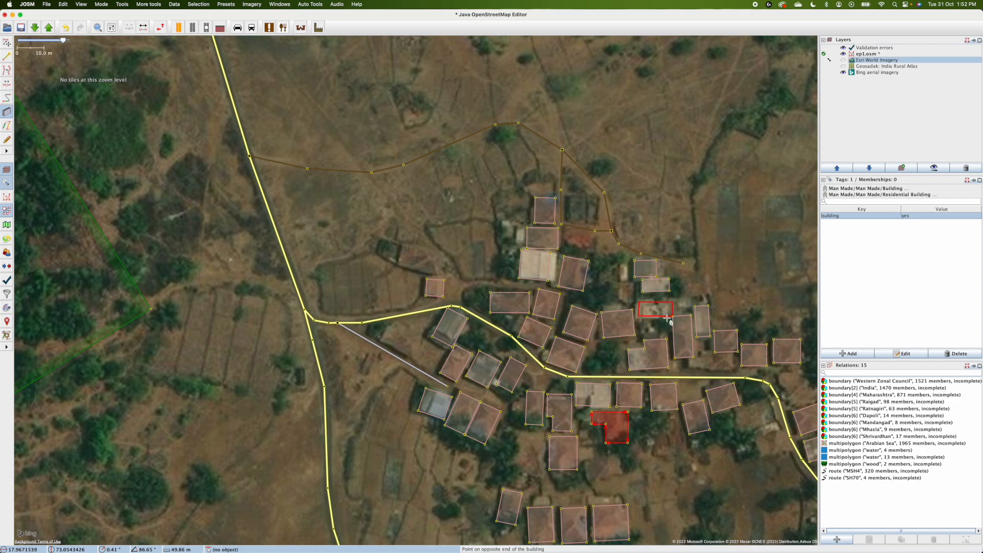
pyautogui.click(666, 317)
pyautogui.moveTo(684, 277)
pyautogui.mouseDown()
pyautogui.moveTo(690, 301)
pyautogui.moveTo(708, 294)
pyautogui.mouseUp()
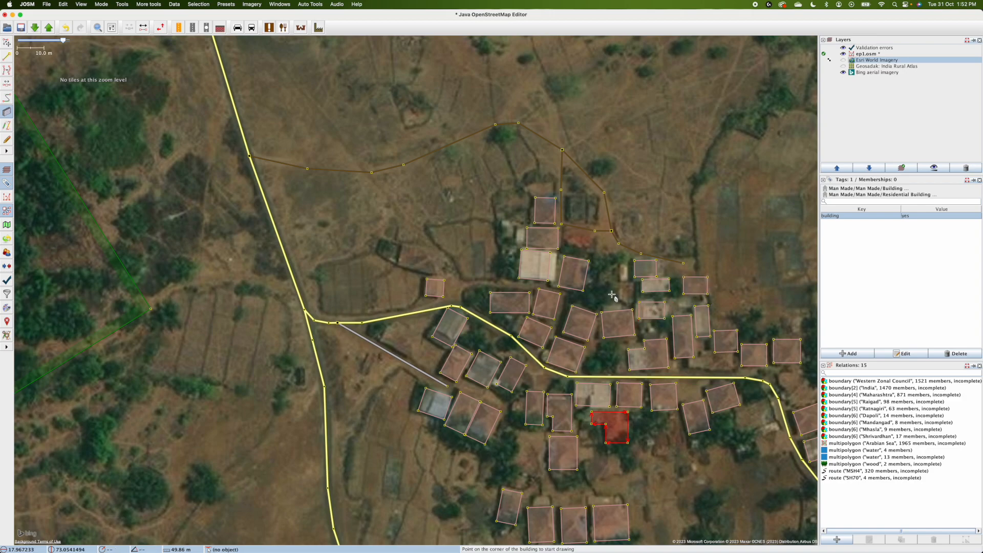
# Check Esri World Imagery and draw a small rectangular building in the trees west of the small pale-roofed house
pyautogui.click(843, 61)
pyautogui.click(844, 60)
pyautogui.click(610, 285)
pyautogui.click(610, 301)
pyautogui.click(631, 301)
# Upload the new buildings to OpenStreetMap with the changeset comment "added buildings" and Bing as the source
pyautogui.scroll(-5, 662, 326)
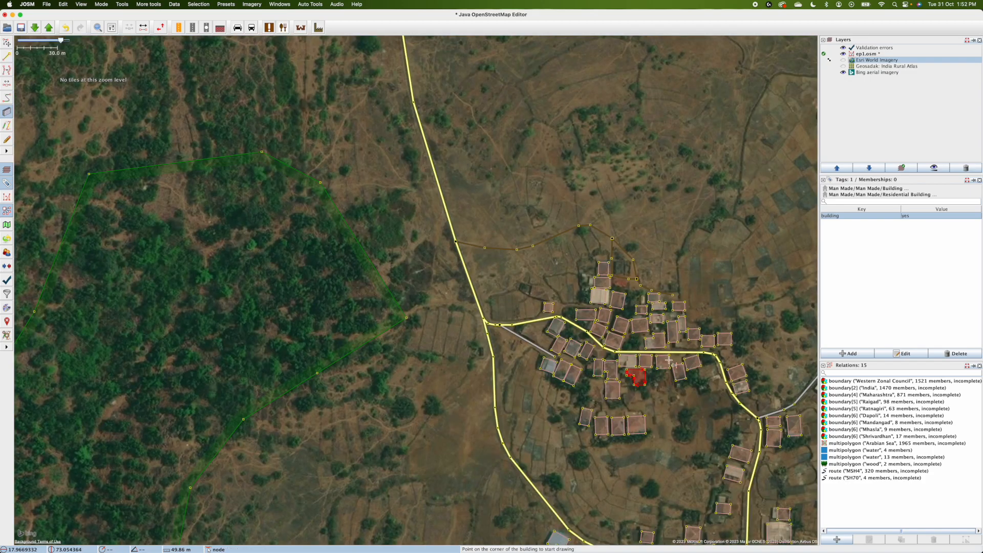
pyautogui.scroll(2, 515, 235)
pyautogui.moveTo(515, 236); pyautogui.dragTo(515, 372)
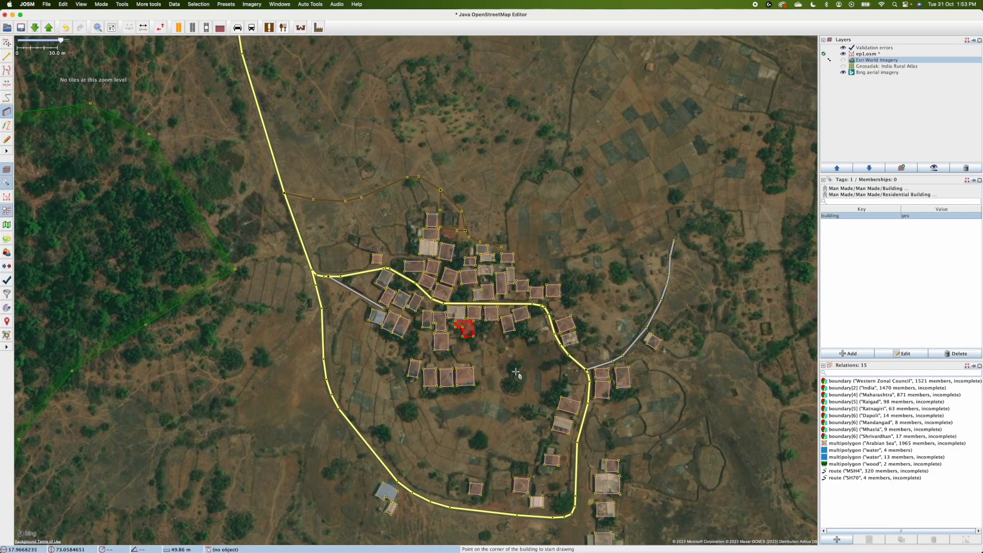
pyautogui.click(53, 29)
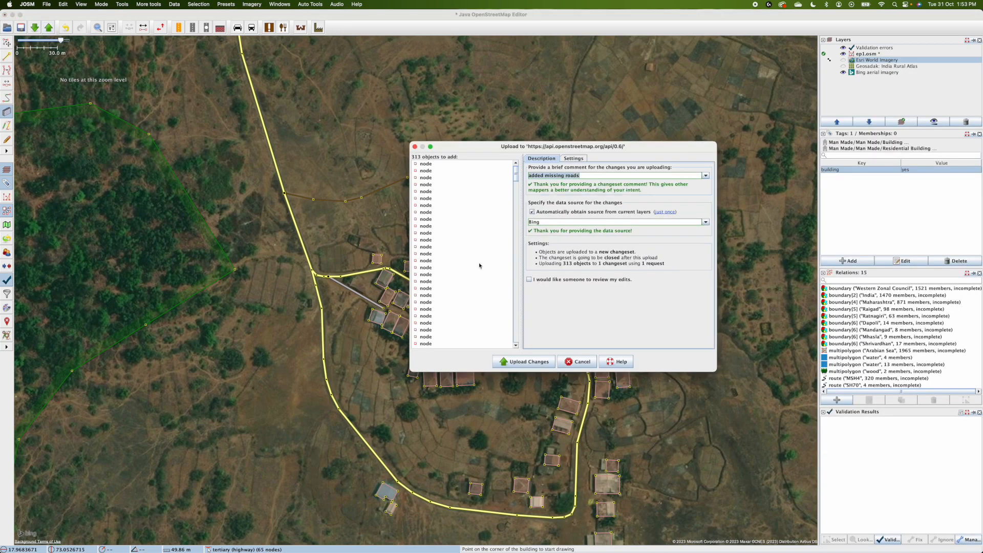
pyautogui.click(555, 177)
pyautogui.doubleClick(557, 176)
pyautogui.click(548, 177)
pyautogui.moveTo(546, 175); pyautogui.dragTo(620, 177)
pyautogui.write('buildings')
pyautogui.press('Delete')
pyautogui.click(528, 362)
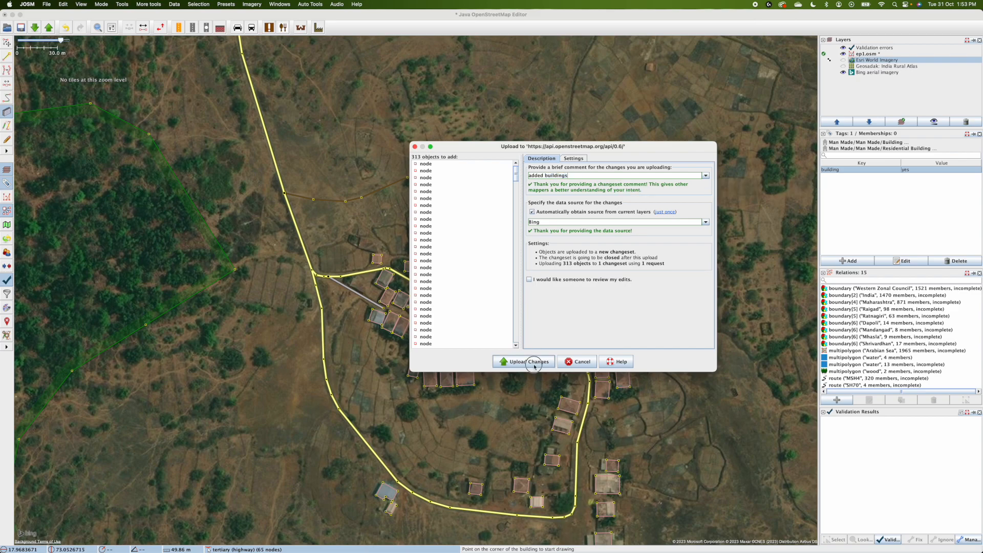
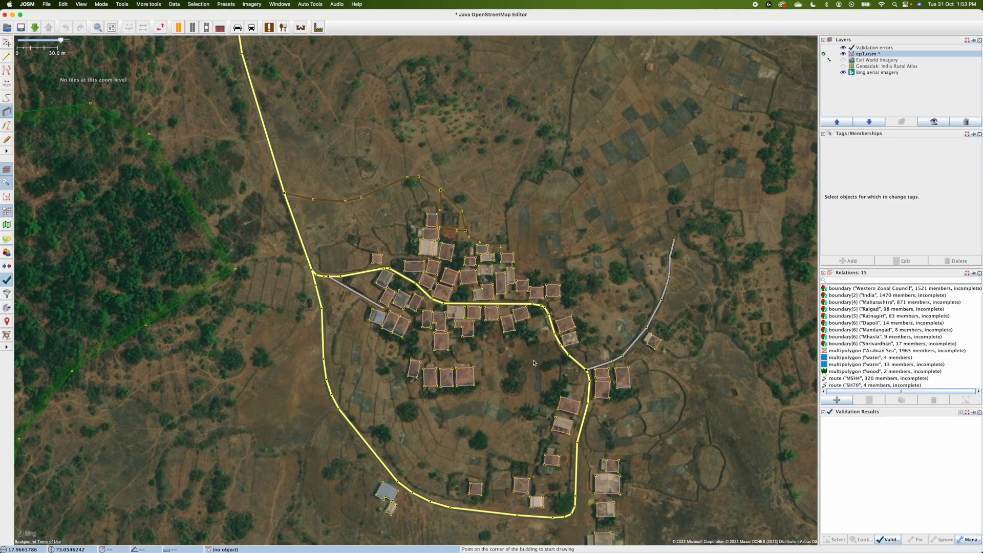
# Move the tertiary road's bend node slightly north, away from the grey-roofed house at the village's western edge
pyautogui.moveTo(533, 424); pyautogui.dragTo(497, 353)
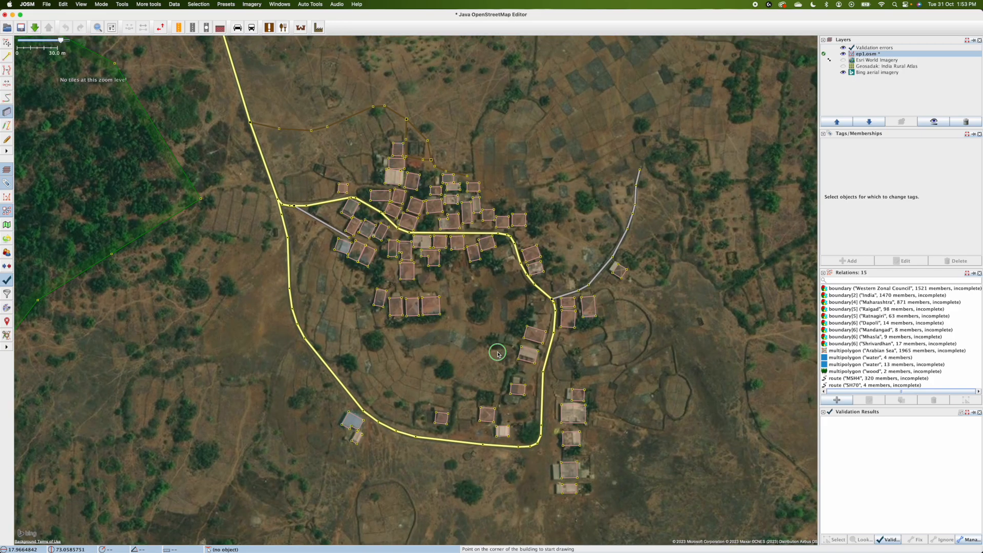
pyautogui.moveTo(498, 353); pyautogui.dragTo(486, 395)
pyautogui.scroll(2, 492, 363)
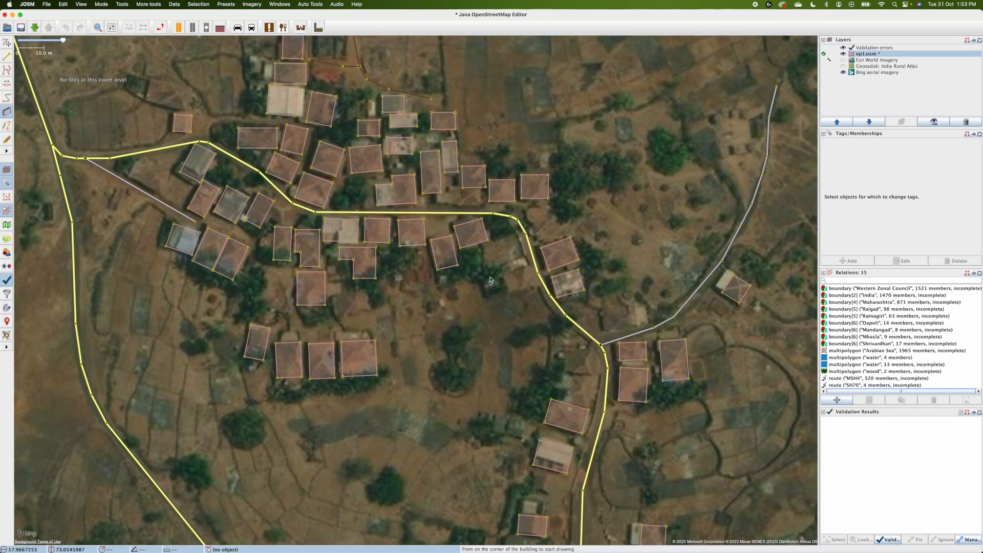
pyautogui.moveTo(503, 252); pyautogui.dragTo(654, 404)
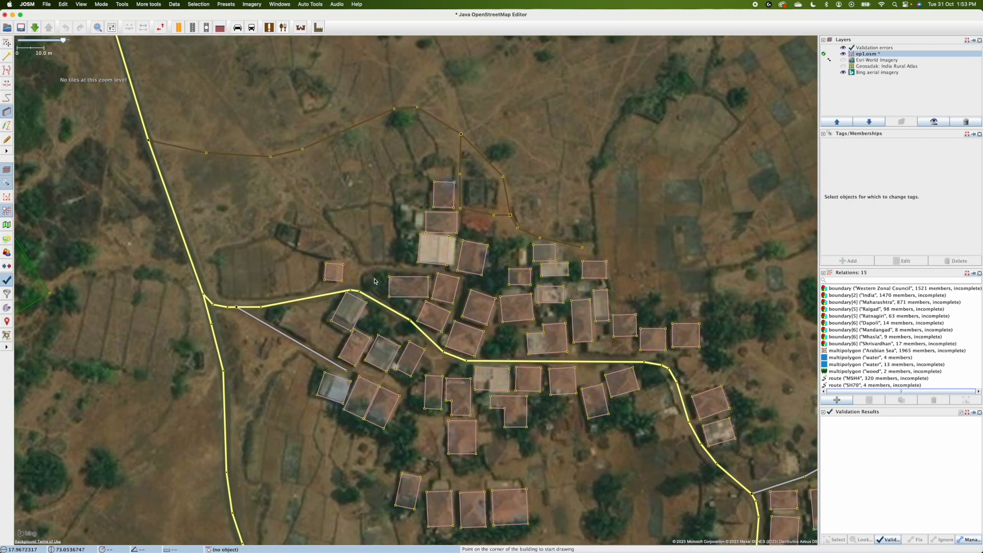
pyautogui.scroll(2, 374, 281)
pyautogui.press('a')
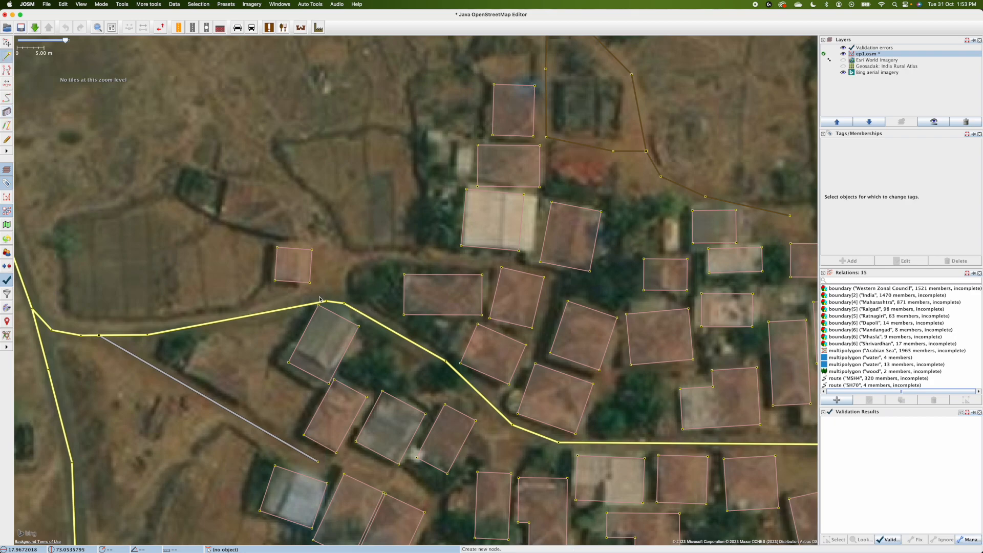
pyautogui.press('s')
pyautogui.moveTo(328, 304); pyautogui.dragTo(326, 294)
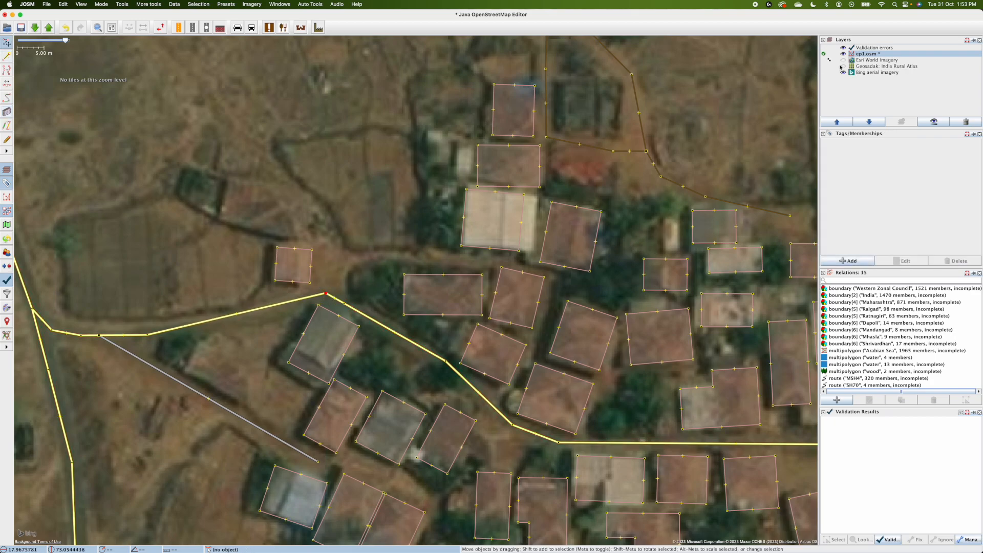
pyautogui.scroll(-2, 471, 233)
pyautogui.moveTo(312, 284); pyautogui.dragTo(288, 283)
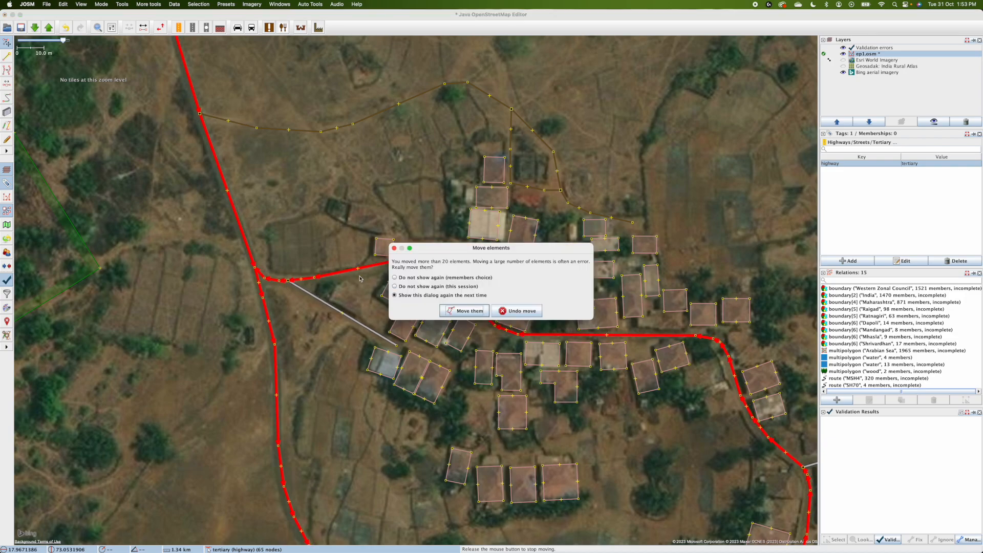
pyautogui.click(503, 311)
pyautogui.click(382, 275)
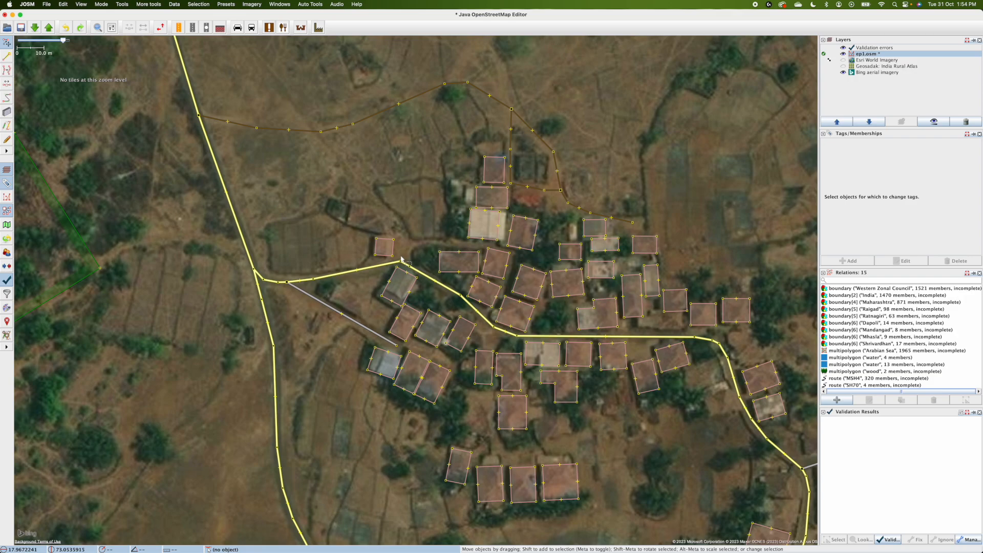
# Trace a side road from the tertiary road's western bend, east below the pale-roofed building, then south between the houses back to the tertiary road
pyautogui.scroll(2, 402, 258)
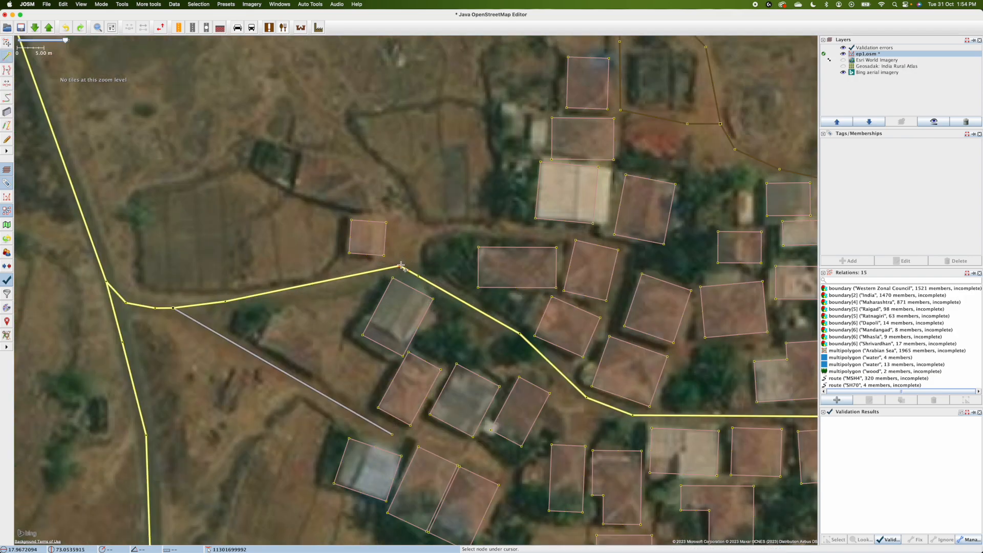
pyautogui.click(400, 266)
pyautogui.click(411, 243)
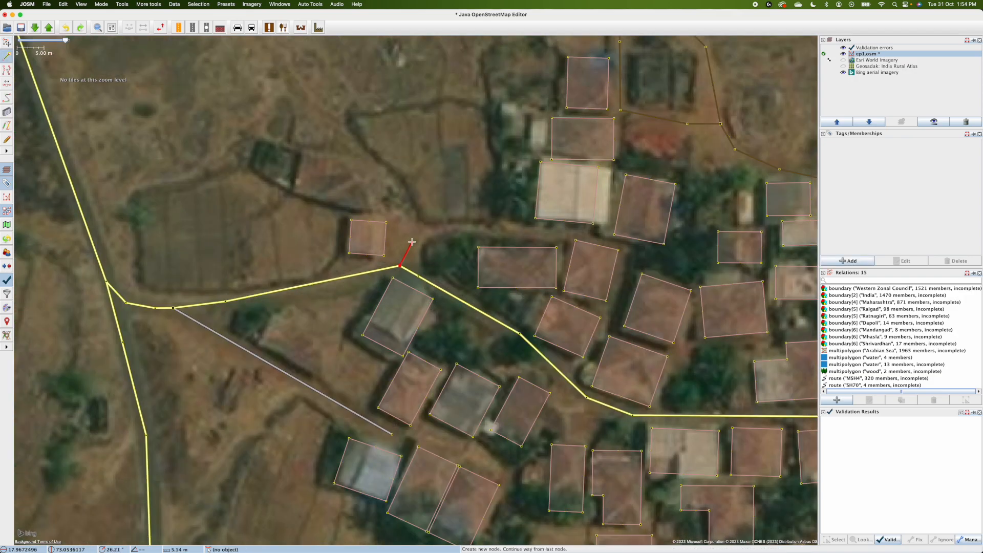
pyautogui.click(427, 233)
pyautogui.click(449, 229)
pyautogui.click(476, 231)
pyautogui.click(514, 236)
pyautogui.click(536, 235)
pyautogui.click(573, 233)
pyautogui.click(590, 236)
pyautogui.click(634, 248)
pyautogui.click(617, 316)
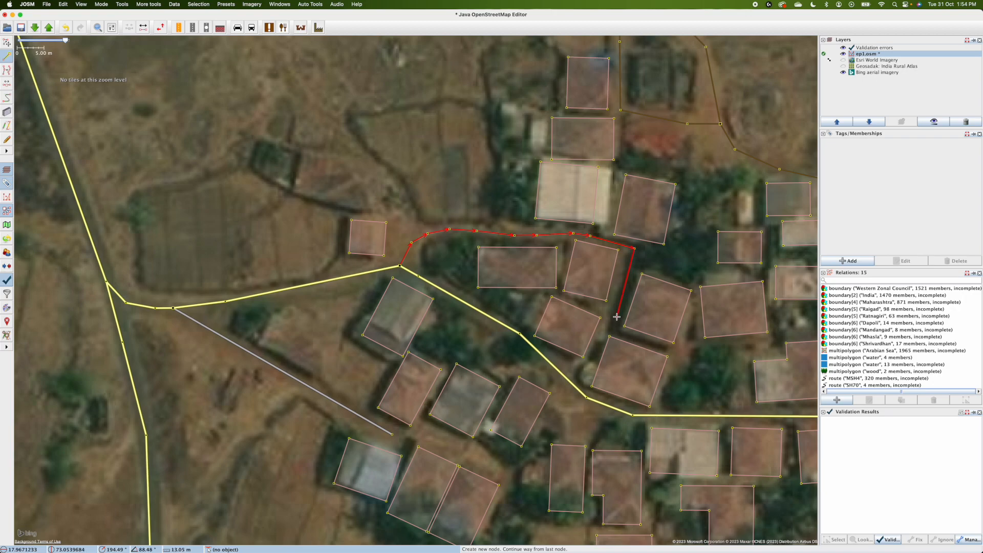
pyautogui.click(588, 359)
pyautogui.click(567, 378)
# Tag the newly traced side road with highway=unclassified
pyautogui.click(859, 262)
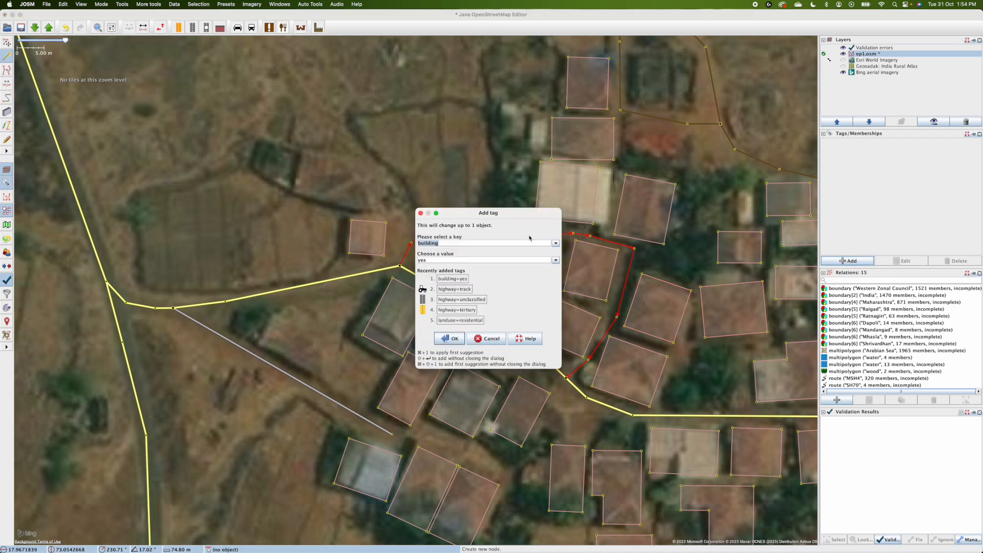
pyautogui.click(480, 299)
pyautogui.click(450, 339)
pyautogui.scroll(-2, 451, 338)
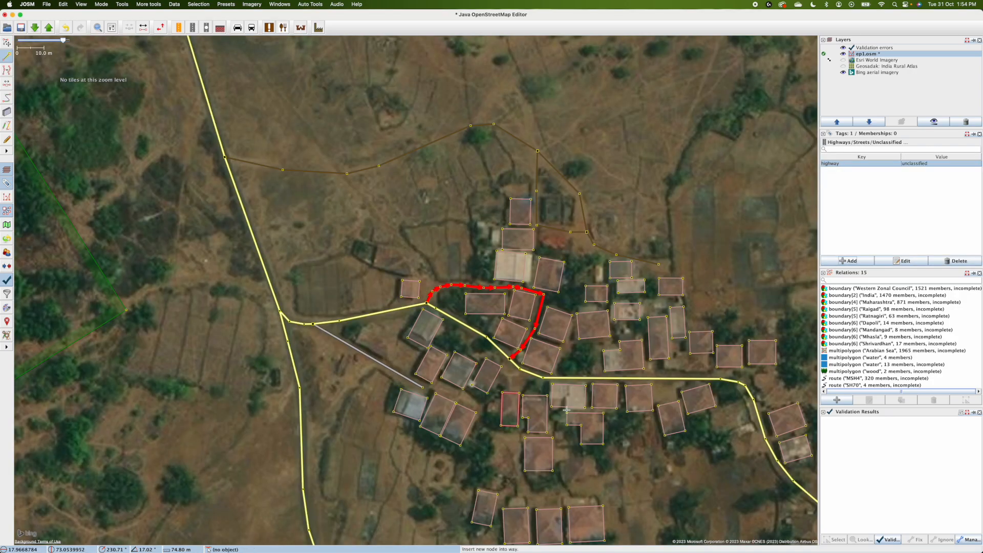
# Extend the southwestern unclassified road from its eastern end between the house rows, bending south past the paired houses
pyautogui.scroll(2, 422, 388)
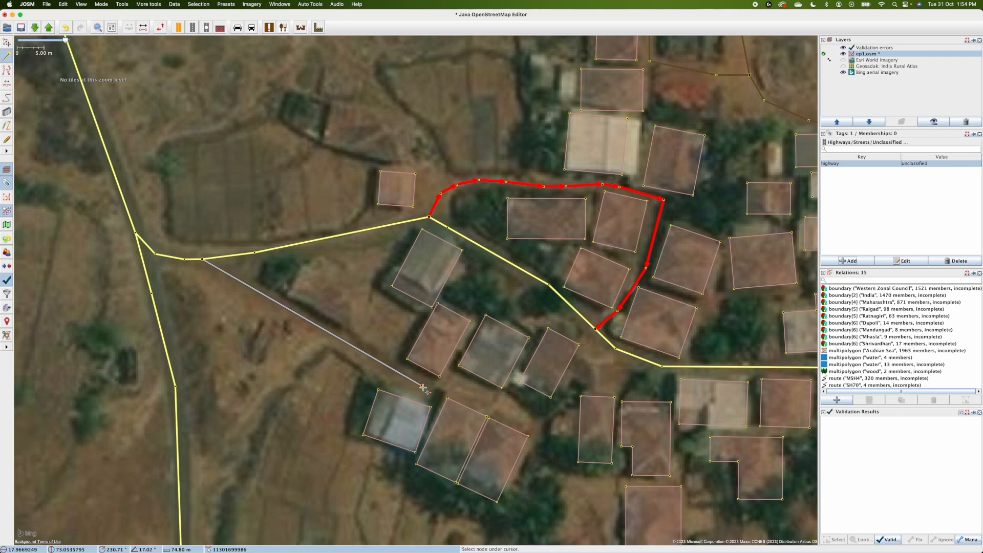
pyautogui.click(422, 387)
pyautogui.click(435, 387)
pyautogui.click(455, 387)
pyautogui.click(481, 393)
pyautogui.click(535, 424)
pyautogui.click(537, 439)
pyautogui.click(537, 461)
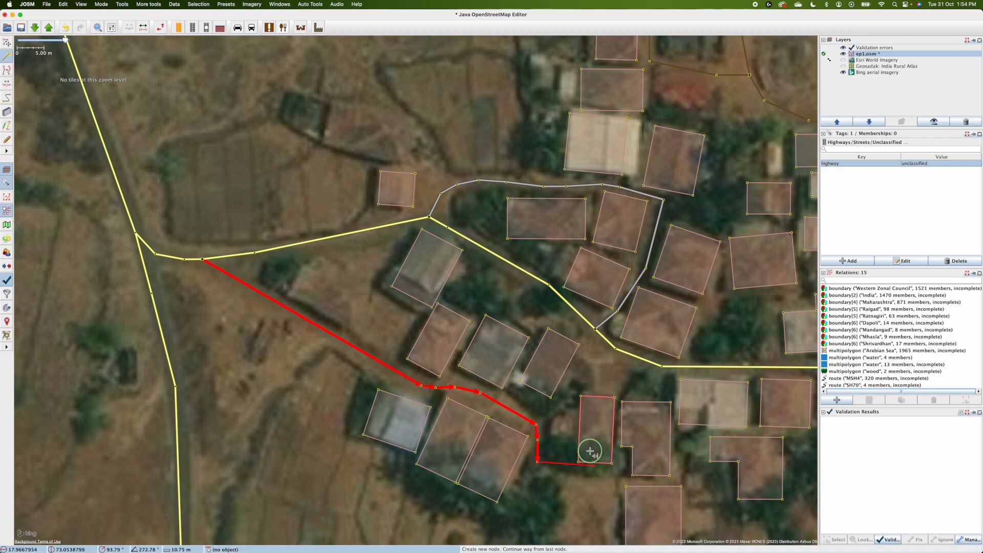
# Continue the unclassified road southeast and south past the lone house, ending eastward above the southern row of houses
pyautogui.scroll(-5, 589, 451)
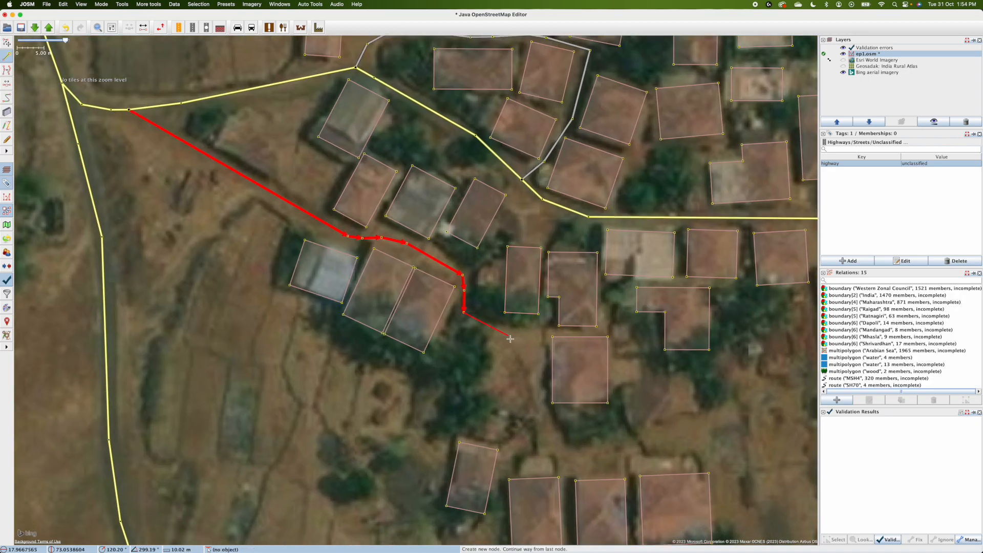
pyautogui.click(476, 325)
pyautogui.click(492, 330)
pyautogui.click(514, 335)
pyautogui.click(529, 343)
pyautogui.click(534, 353)
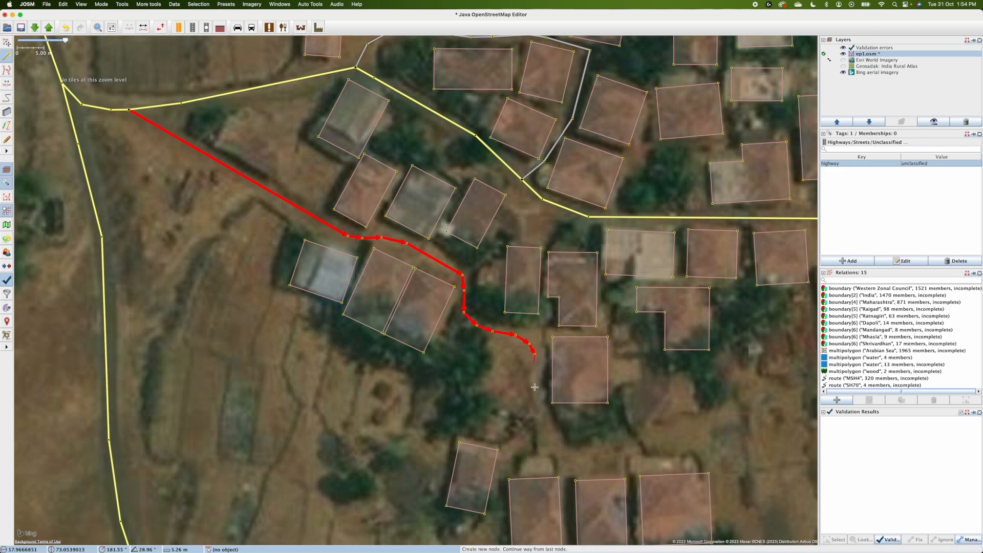
pyautogui.click(544, 448)
pyautogui.click(561, 455)
pyautogui.doubleClick(630, 453)
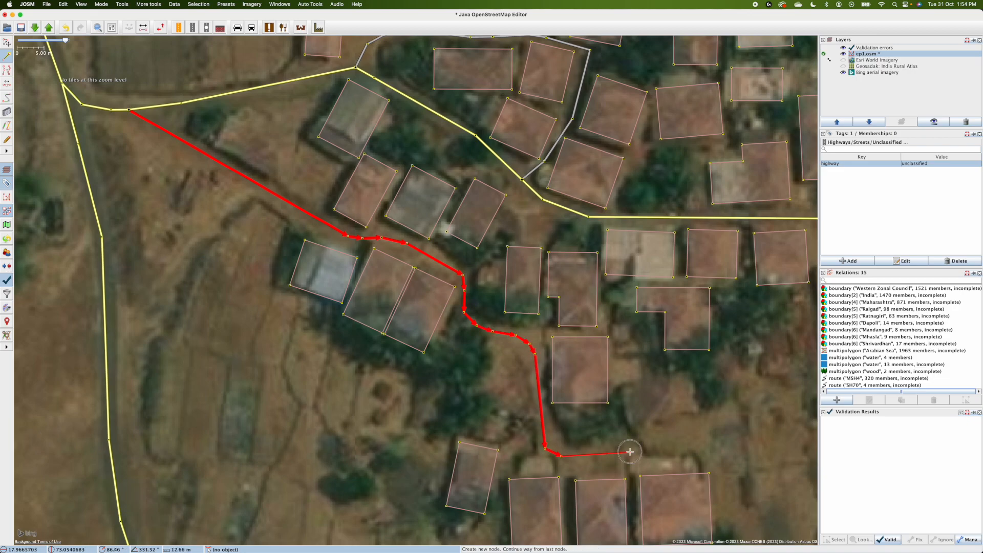
# Draw a straight road about 44 m long south from the tertiary road's southeastern bend beside the houses, tagged highway=unclassified
pyautogui.scroll(-5, 661, 424)
pyautogui.scroll(3, 552, 352)
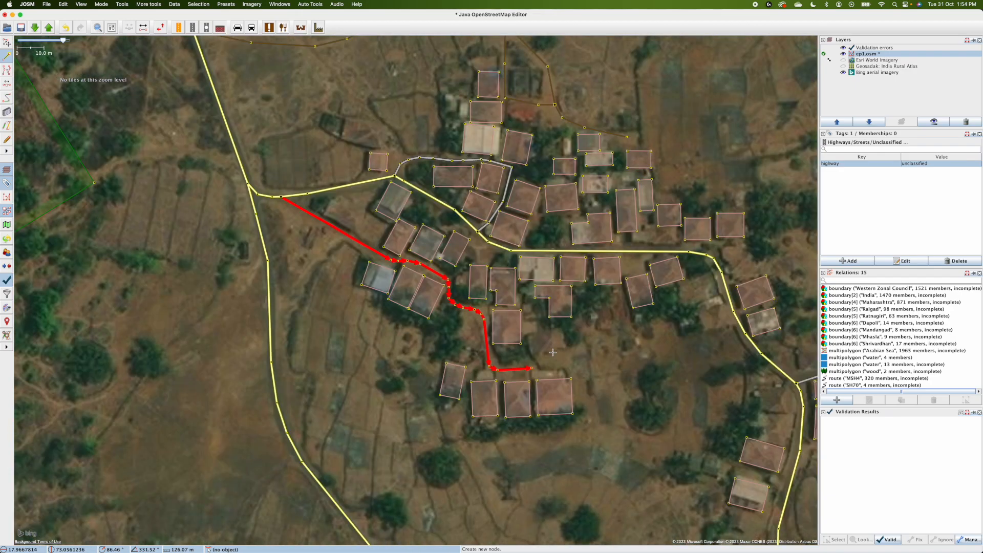
pyautogui.moveTo(619, 351); pyautogui.dragTo(446, 242)
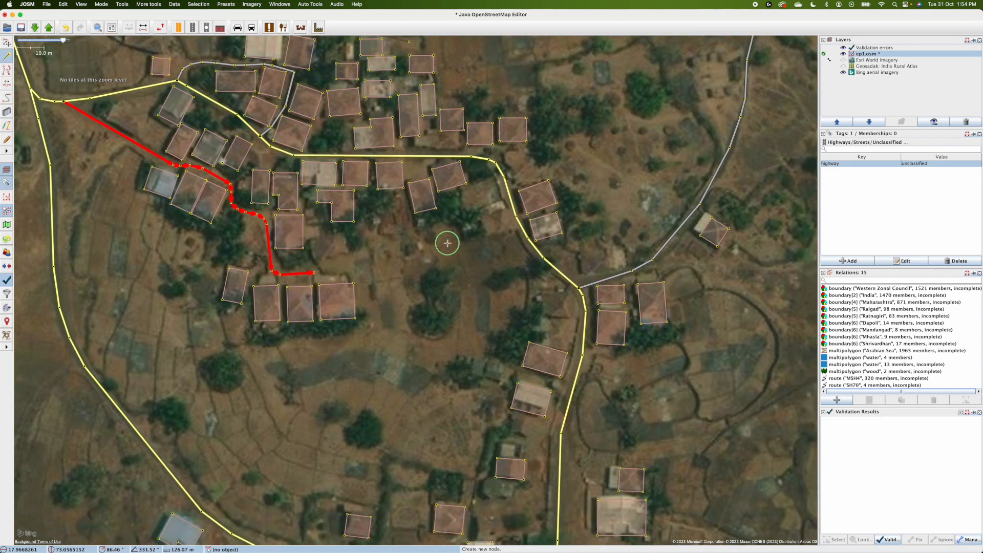
pyautogui.moveTo(376, 410); pyautogui.dragTo(344, 275)
pyautogui.moveTo(518, 462); pyautogui.dragTo(521, 344)
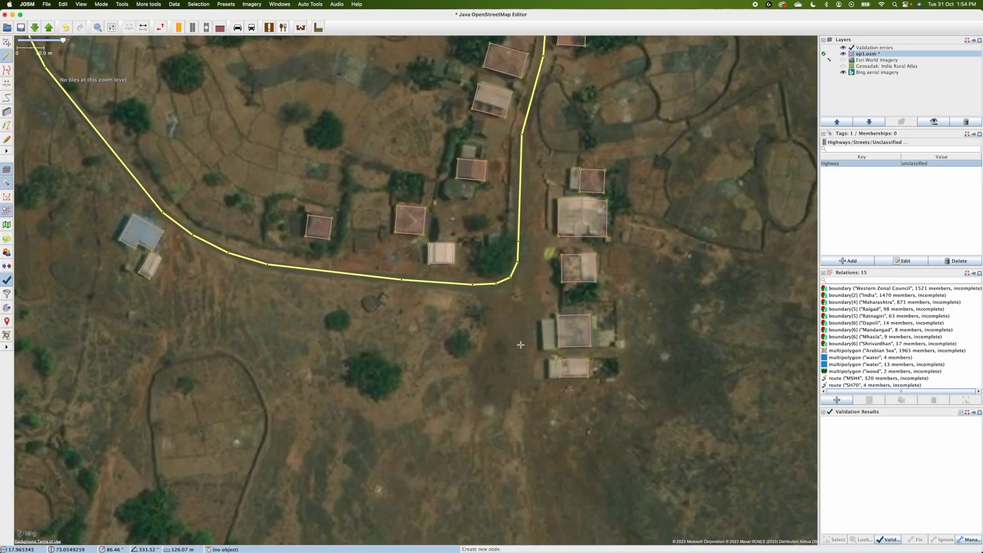
pyautogui.click(521, 381)
pyautogui.click(518, 264)
pyautogui.press('Escape')
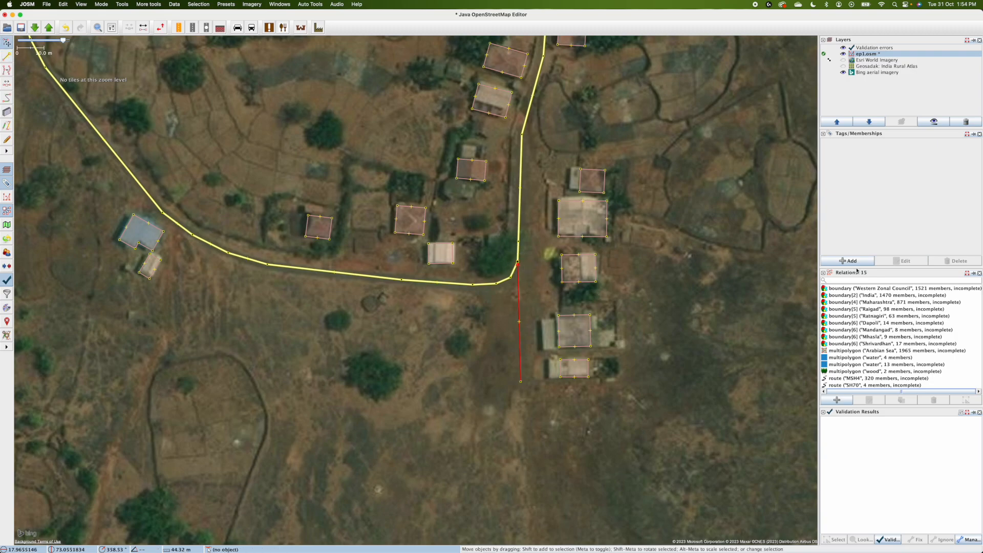
pyautogui.hotkey('alt', 'a')
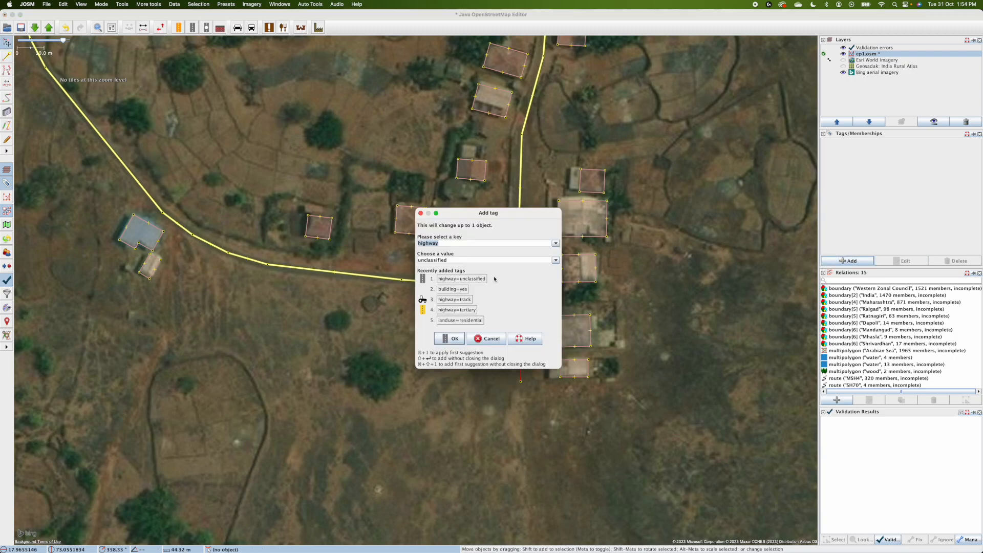
pyautogui.click(455, 339)
pyautogui.click(649, 219)
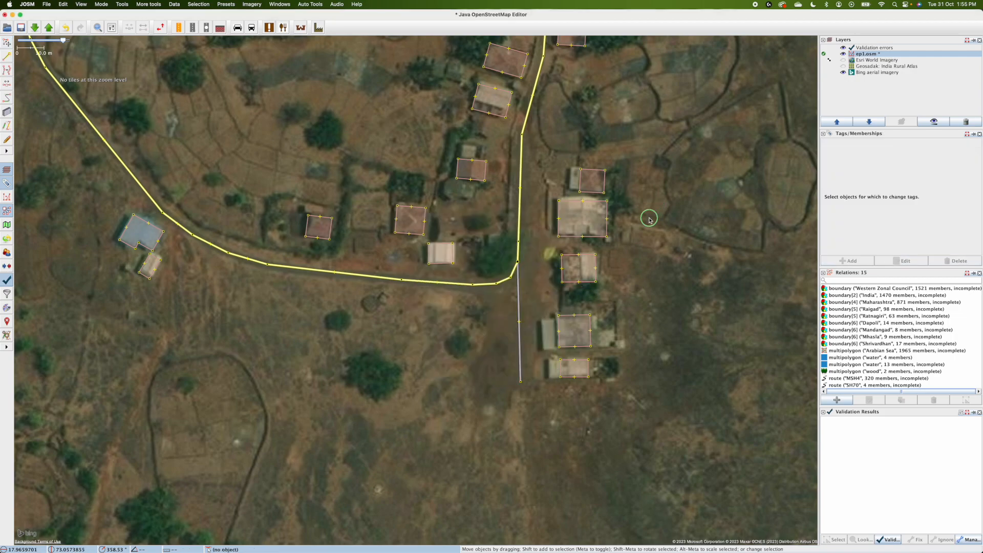
# Upload the road changes past the validator check, editing the changeset comment and keeping Bing as the source
pyautogui.scroll(-1, 650, 219)
pyautogui.scroll(-1, 607, 227)
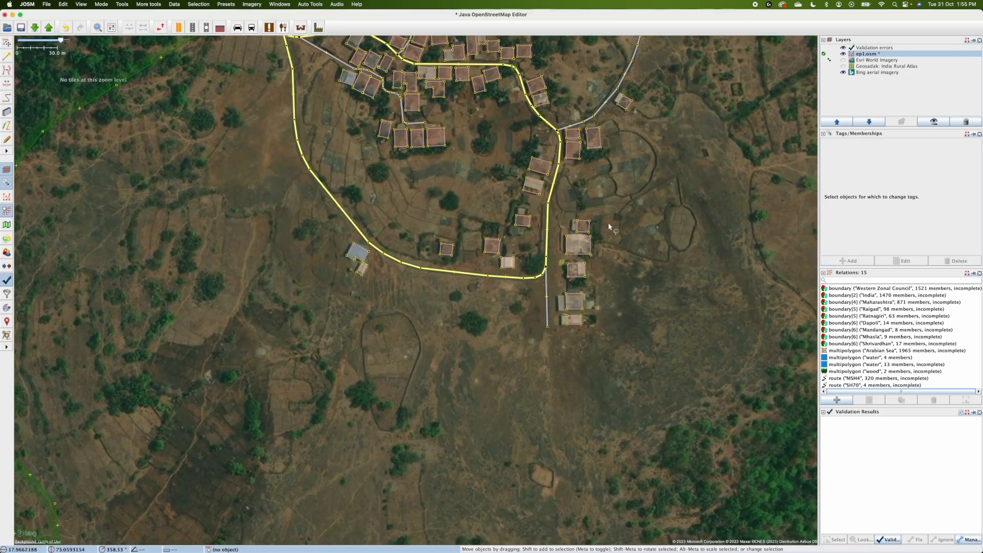
pyautogui.moveTo(647, 188); pyautogui.dragTo(621, 358)
pyautogui.click(48, 27)
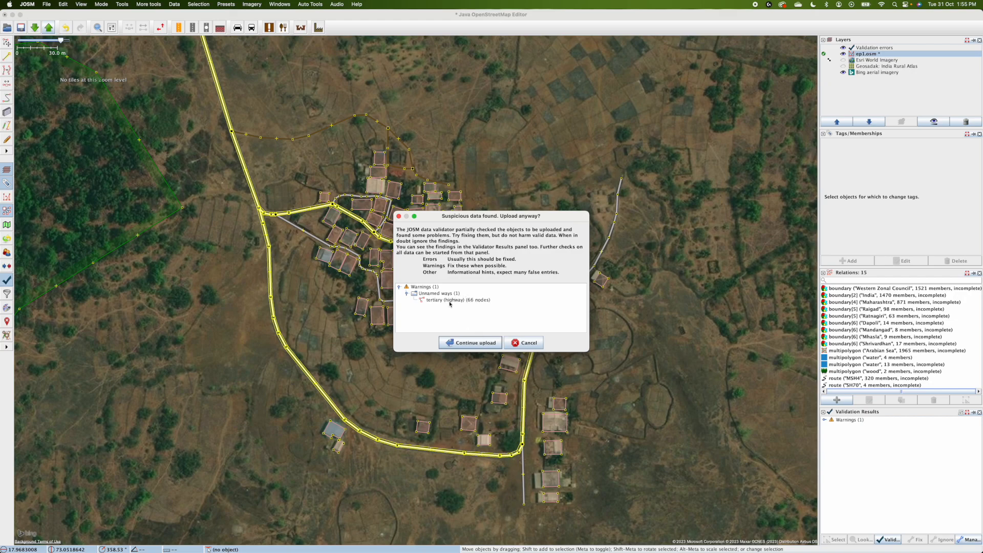
pyautogui.click(469, 343)
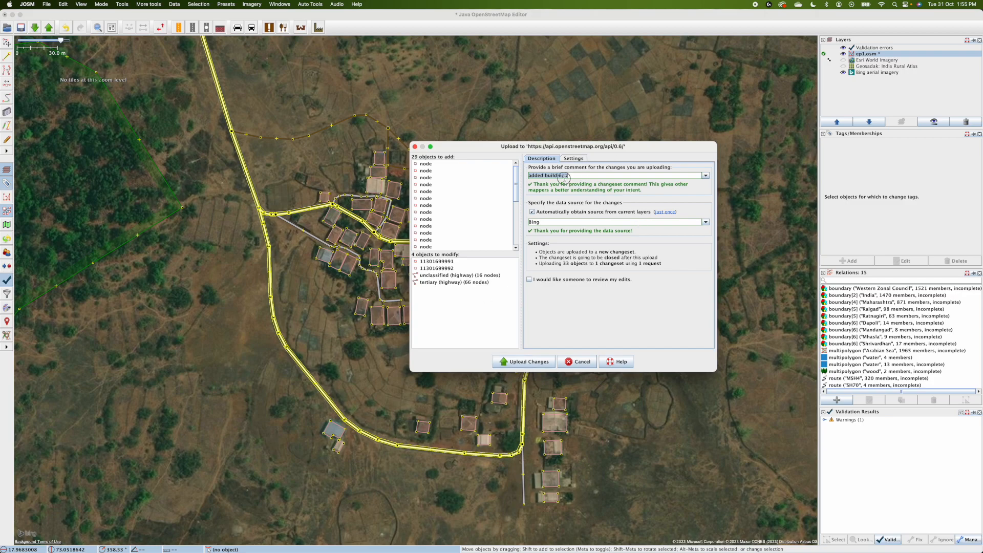
pyautogui.doubleClick(561, 176)
pyautogui.write('r')
pyautogui.press('BackSpace')
pyautogui.click(534, 360)
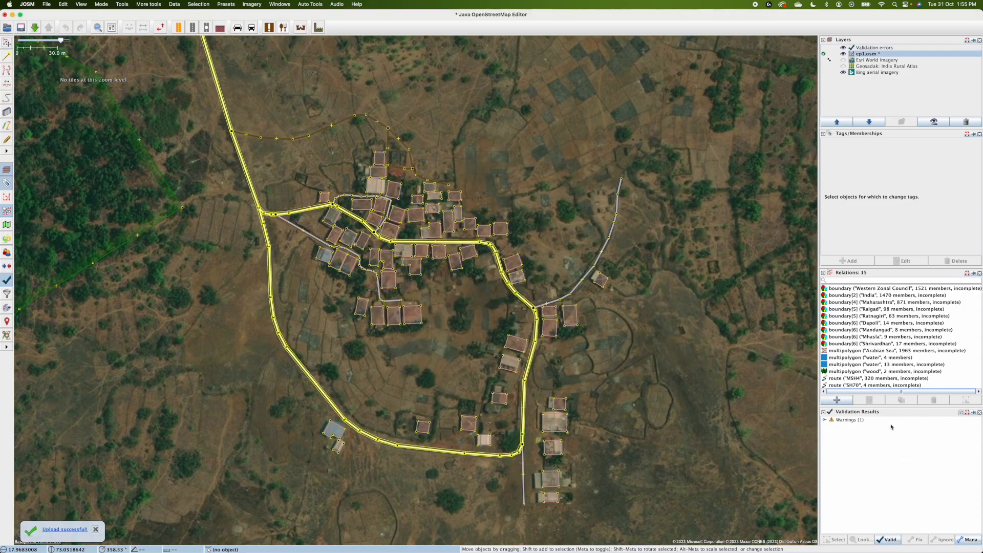
# Close the validation results and look over the mapped roads and buildings across the village
pyautogui.click(862, 422)
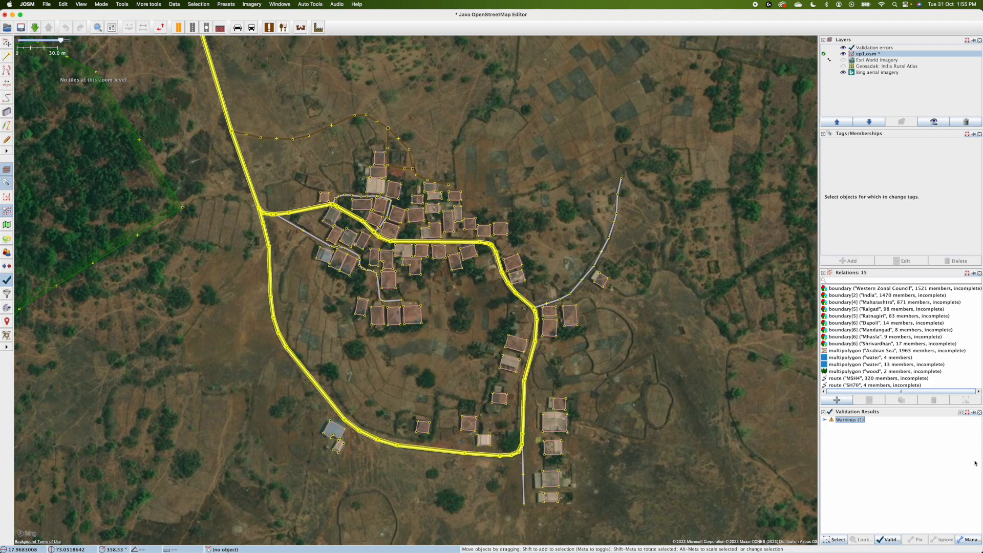
pyautogui.click(979, 412)
pyautogui.moveTo(596, 369); pyautogui.dragTo(446, 304)
pyautogui.moveTo(505, 413); pyautogui.dragTo(663, 184)
pyautogui.scroll(-4, 476, 389)
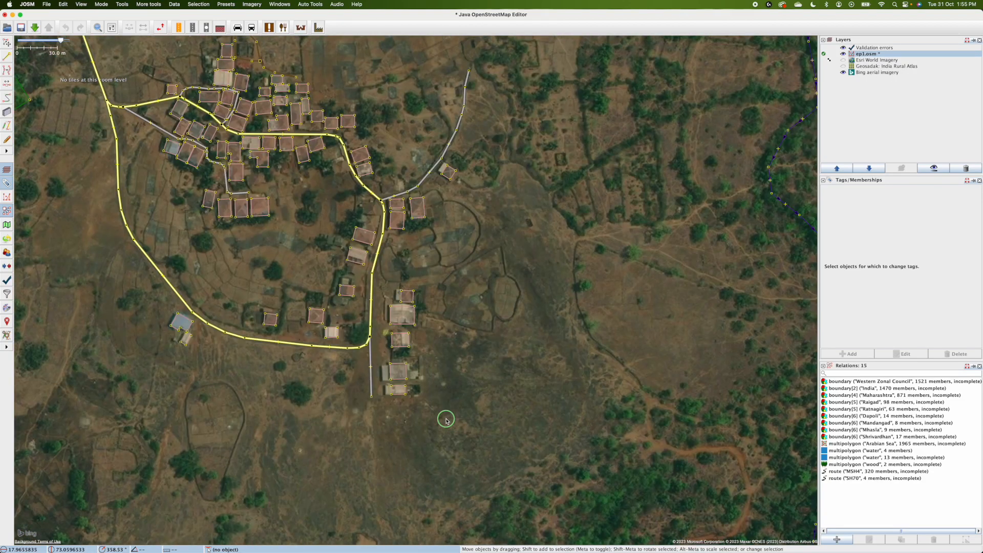
pyautogui.scroll(3, 213, 256)
pyautogui.scroll(2, 209, 229)
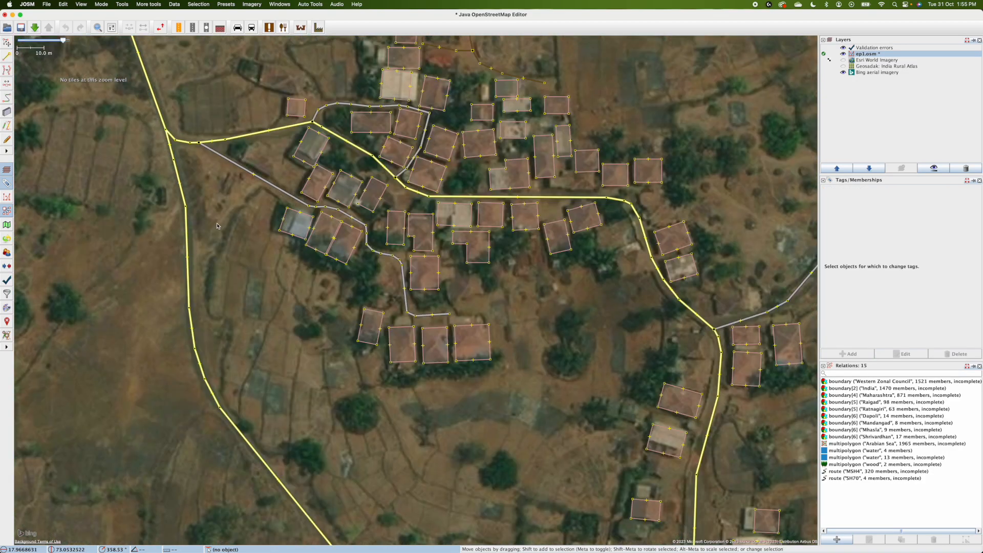
# Examine the fields, stream and open land around the village in the Bing imagery for features still to map
pyautogui.scroll(-2, 363, 493)
pyautogui.scroll(2, 440, 362)
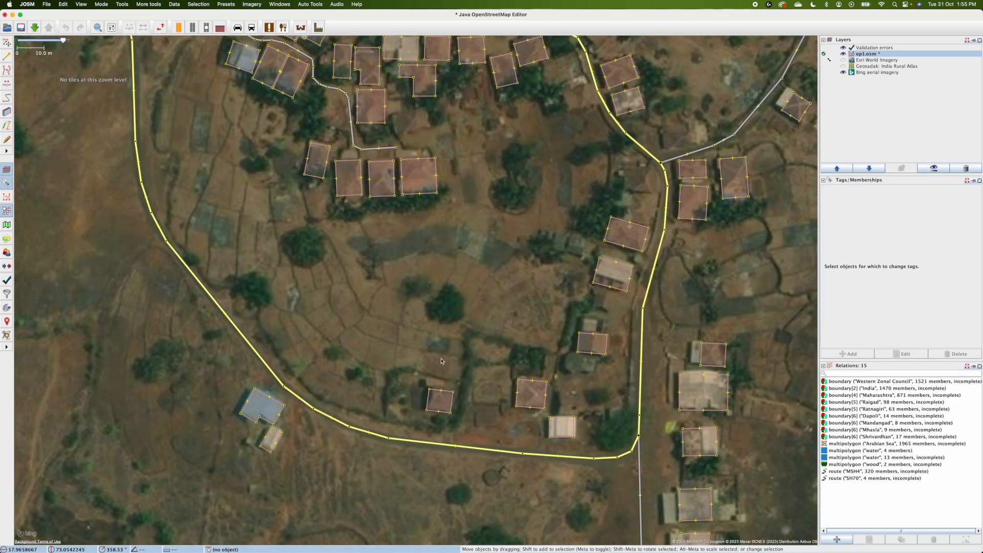
pyautogui.scroll(-2, 459, 355)
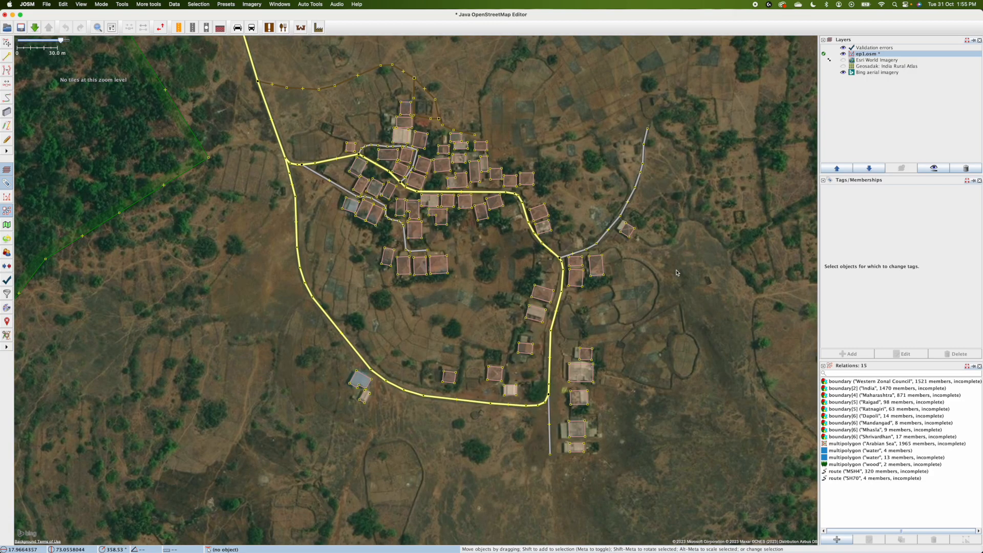
pyautogui.moveTo(528, 147); pyautogui.dragTo(468, 323)
pyautogui.moveTo(617, 183); pyautogui.dragTo(451, 193)
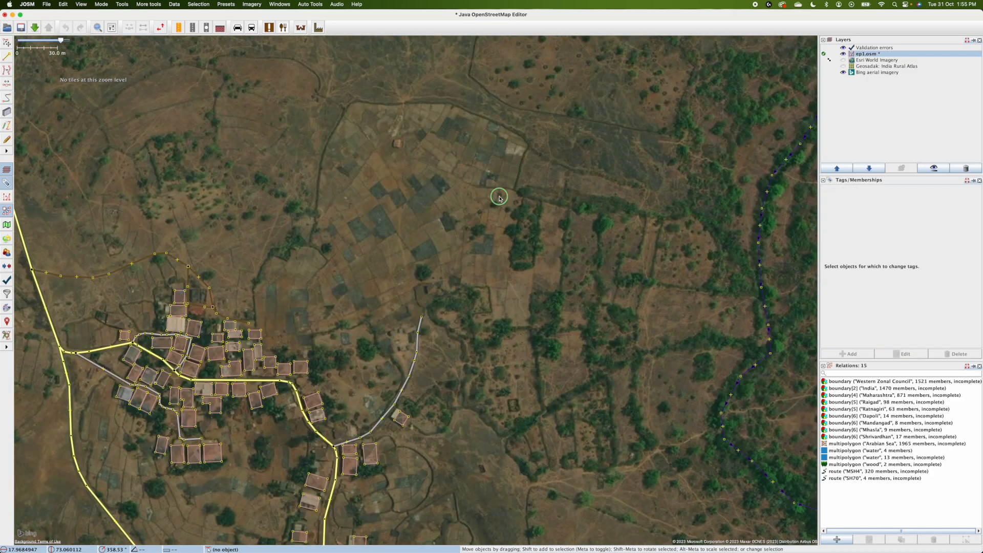
pyautogui.scroll(2, 651, 281)
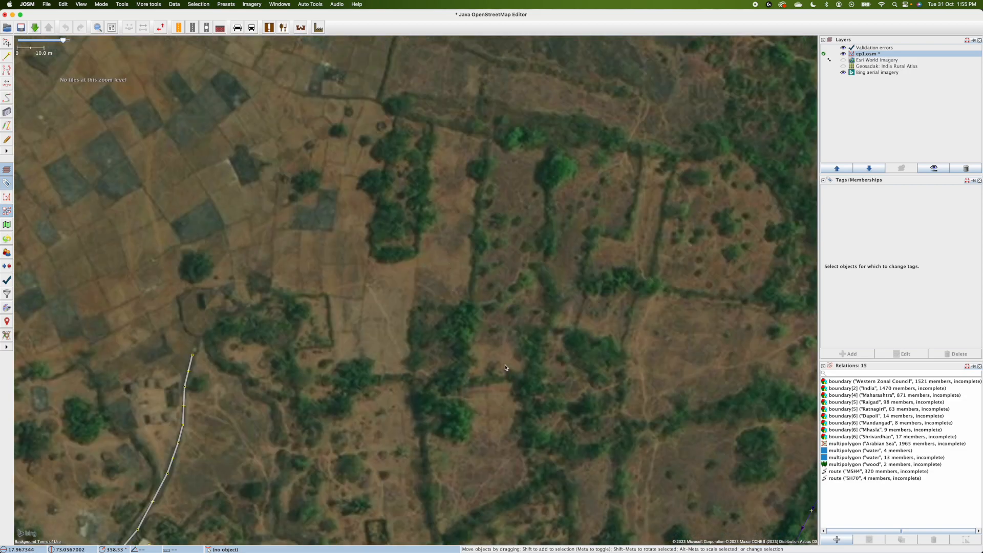
pyautogui.moveTo(517, 358); pyautogui.dragTo(336, 221)
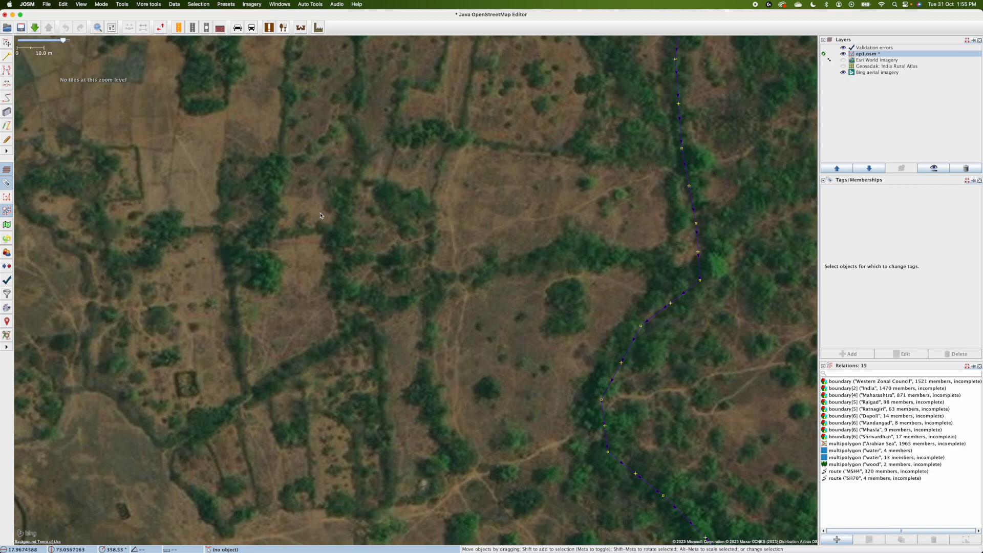
pyautogui.scroll(-5, 321, 376)
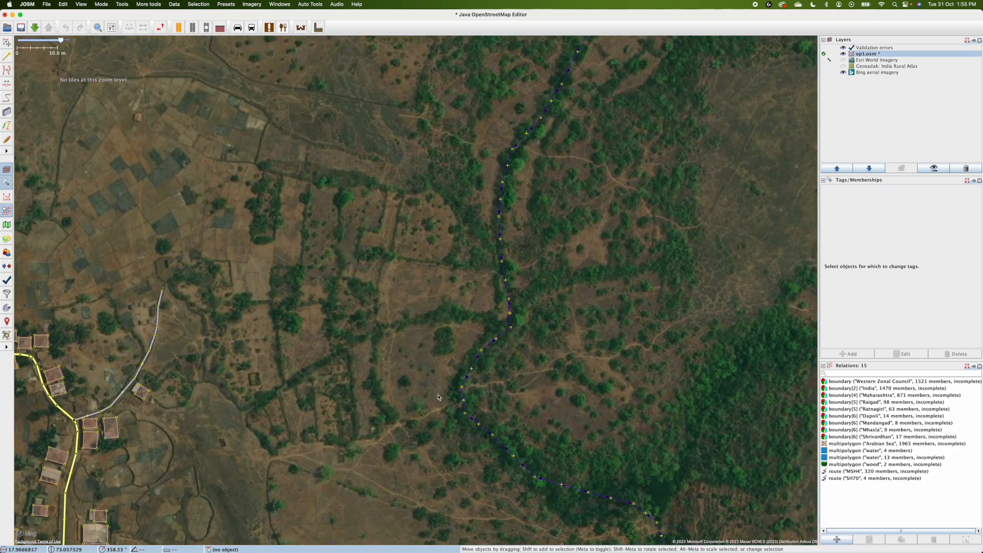
pyautogui.moveTo(425, 400); pyautogui.dragTo(437, 208)
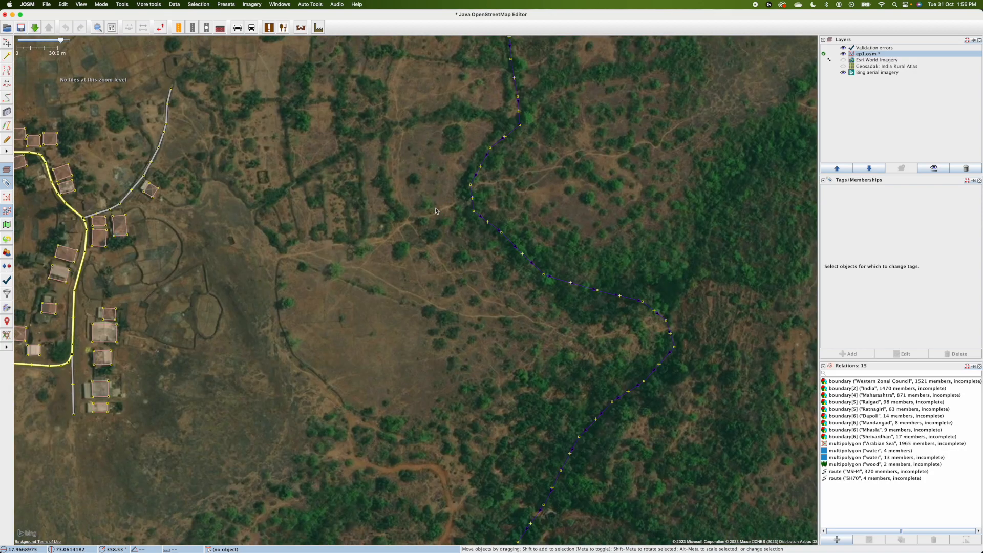
pyautogui.moveTo(459, 378); pyautogui.dragTo(463, 404)
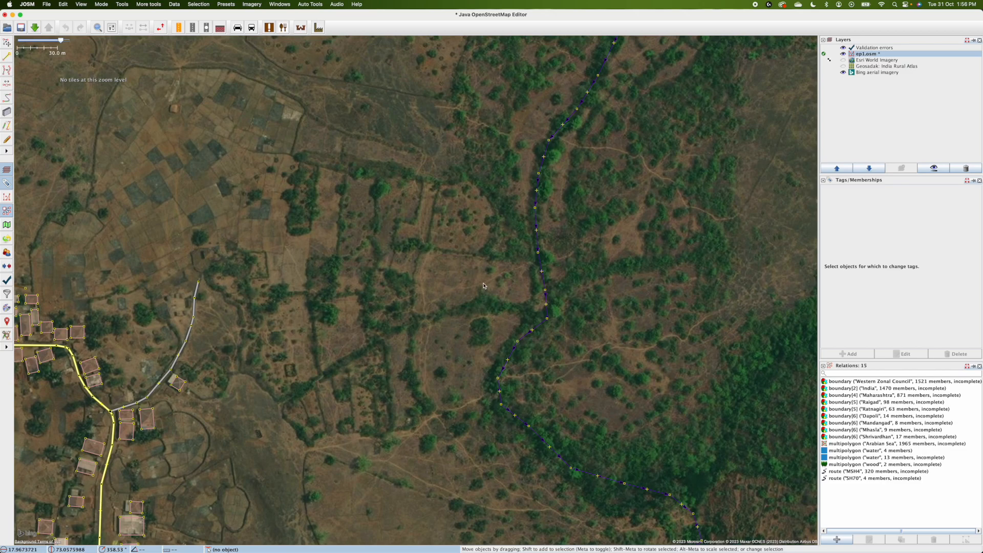
pyautogui.moveTo(306, 232); pyautogui.dragTo(634, 336)
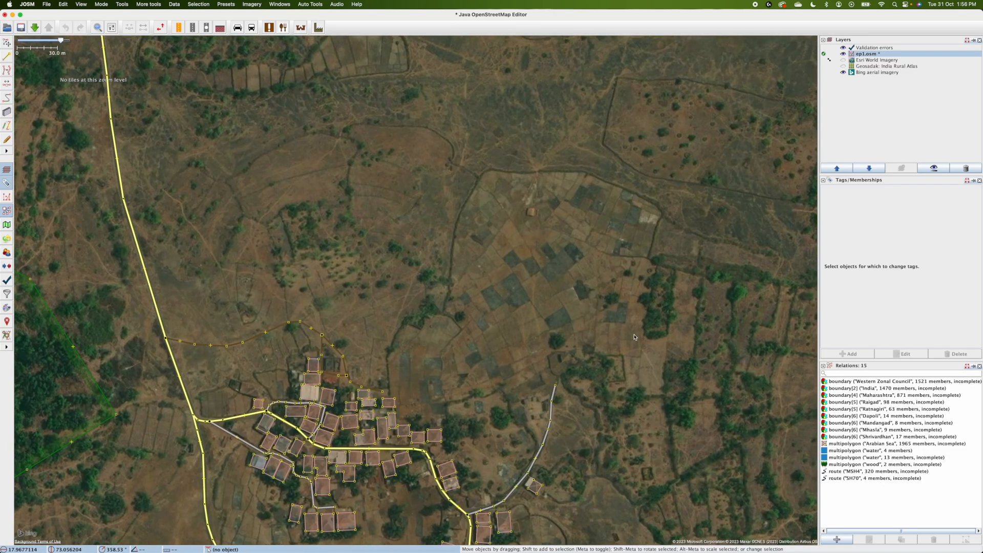
pyautogui.scroll(3, 452, 339)
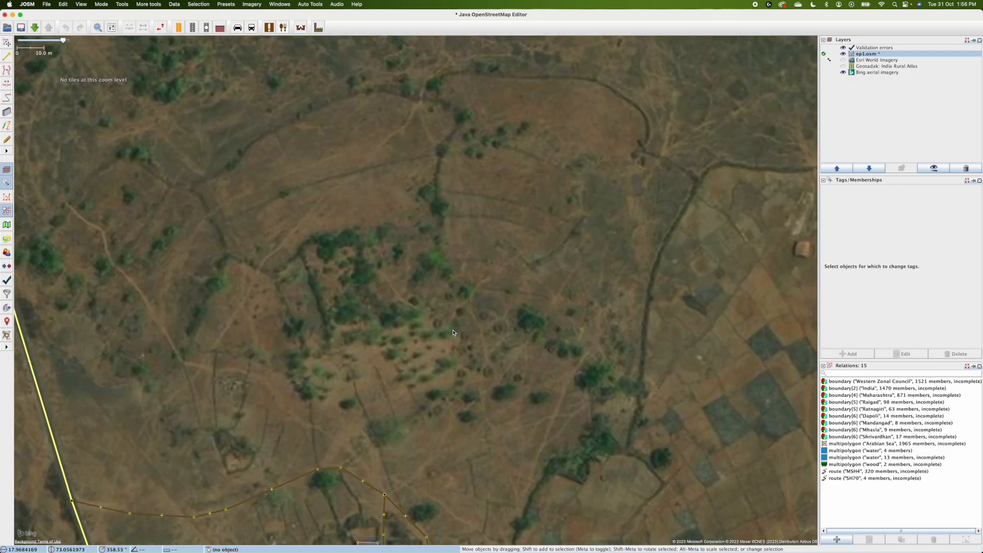
pyautogui.scroll(-3, 693, 193)
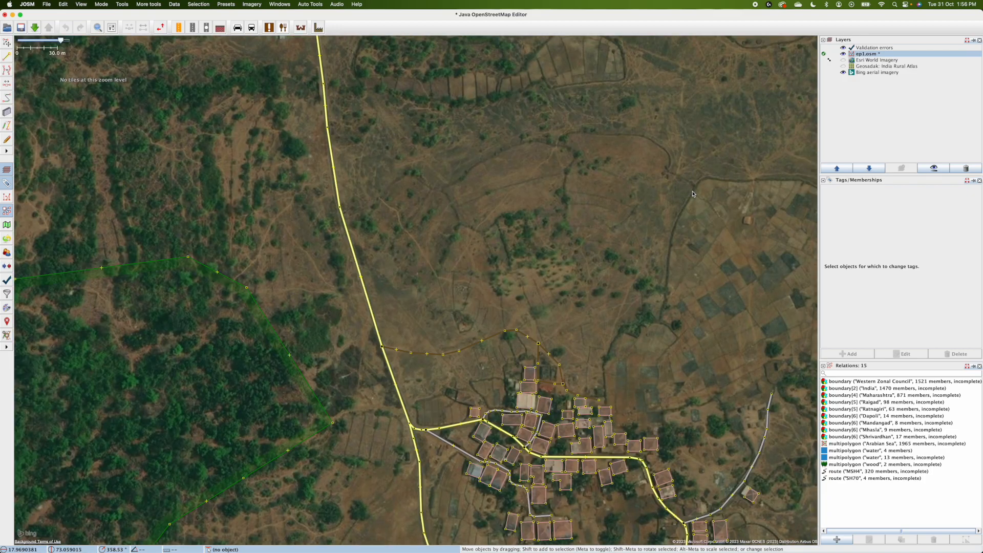
pyautogui.moveTo(453, 376); pyautogui.dragTo(484, 139)
pyautogui.moveTo(357, 351); pyautogui.dragTo(271, 340)
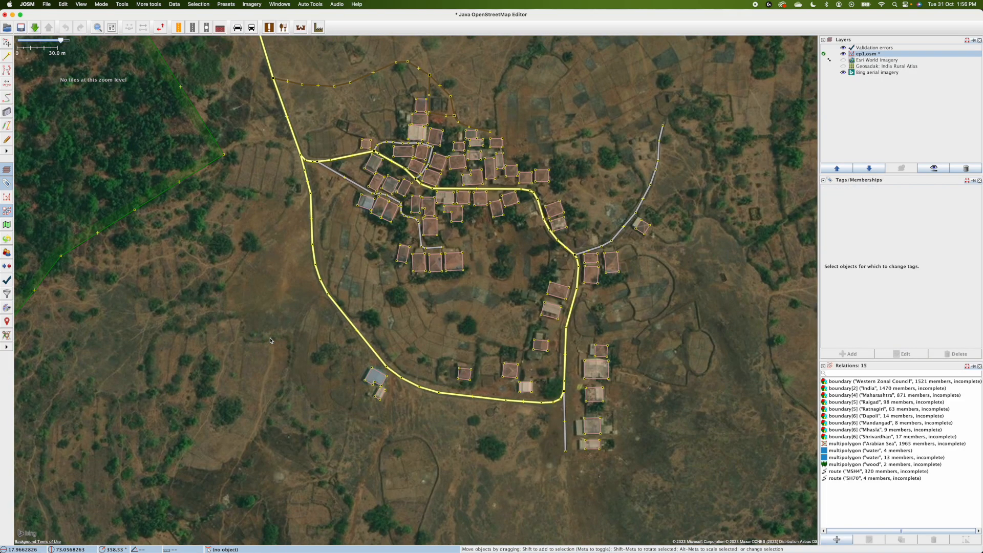
# Trace a closed freehand outline about 598 m long around the fields inside the tertiary road loop, skirting the houses
pyautogui.scroll(2, 293, 320)
pyautogui.moveTo(400, 191); pyautogui.dragTo(372, 296)
pyautogui.press('q')
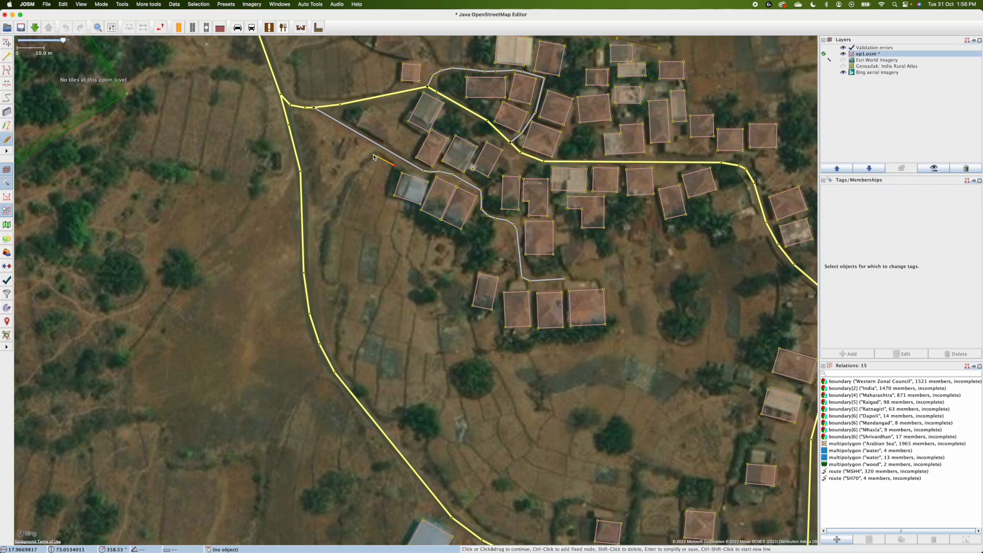
pyautogui.moveTo(374, 157)
pyautogui.mouseDown()
pyautogui.moveTo(345, 186)
pyautogui.moveTo(325, 276)
pyautogui.moveTo(342, 358)
pyautogui.moveTo(270, 190)
pyautogui.mouseUp()
pyautogui.moveTo(292, 232)
pyautogui.mouseDown()
pyautogui.moveTo(351, 280)
pyautogui.moveTo(380, 323)
pyautogui.moveTo(474, 378)
pyautogui.moveTo(490, 343)
pyautogui.moveTo(564, 344)
pyautogui.moveTo(569, 305)
pyautogui.moveTo(656, 320)
pyautogui.moveTo(687, 228)
pyautogui.mouseUp()
pyautogui.moveTo(634, 188); pyautogui.dragTo(615, 292)
pyautogui.moveTo(655, 354)
pyautogui.mouseDown()
pyautogui.moveTo(673, 228)
pyautogui.moveTo(641, 180)
pyautogui.moveTo(519, 230)
pyautogui.moveTo(521, 288)
pyautogui.moveTo(487, 307)
pyautogui.moveTo(425, 309)
pyautogui.moveTo(399, 306)
pyautogui.moveTo(370, 280)
pyautogui.moveTo(349, 204)
pyautogui.moveTo(284, 163)
pyautogui.moveTo(286, 139)
pyautogui.mouseUp()
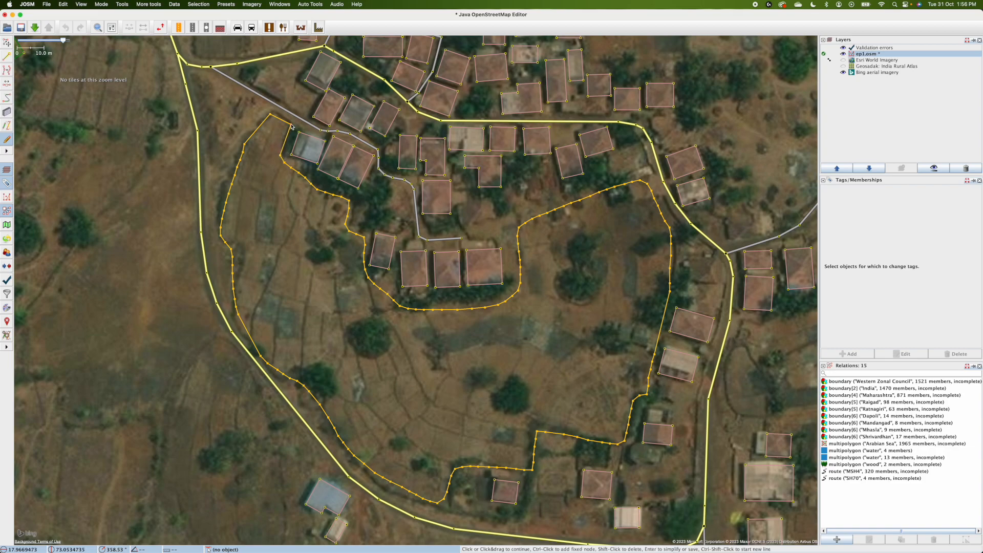
pyautogui.press('Return')
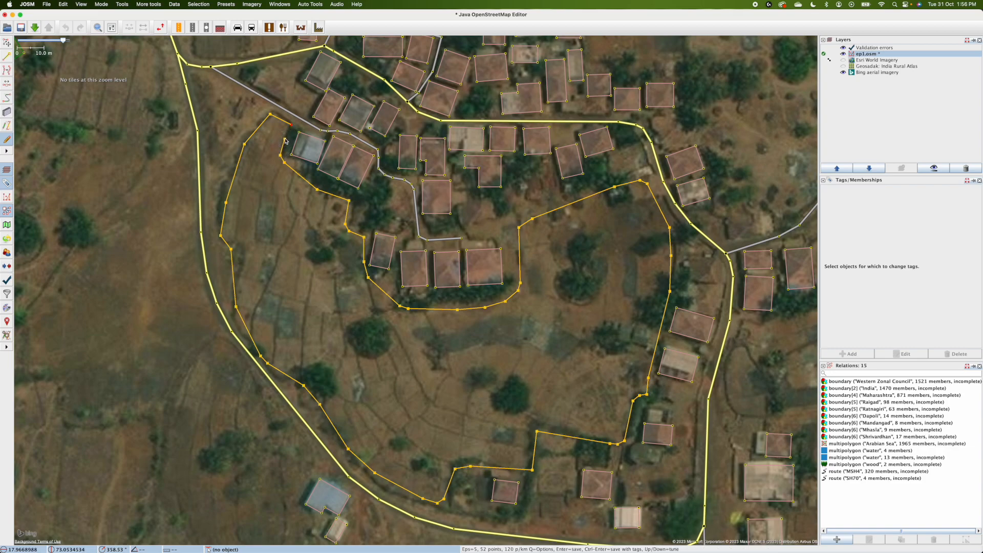
pyautogui.scroll(2, 285, 141)
pyautogui.press('Return')
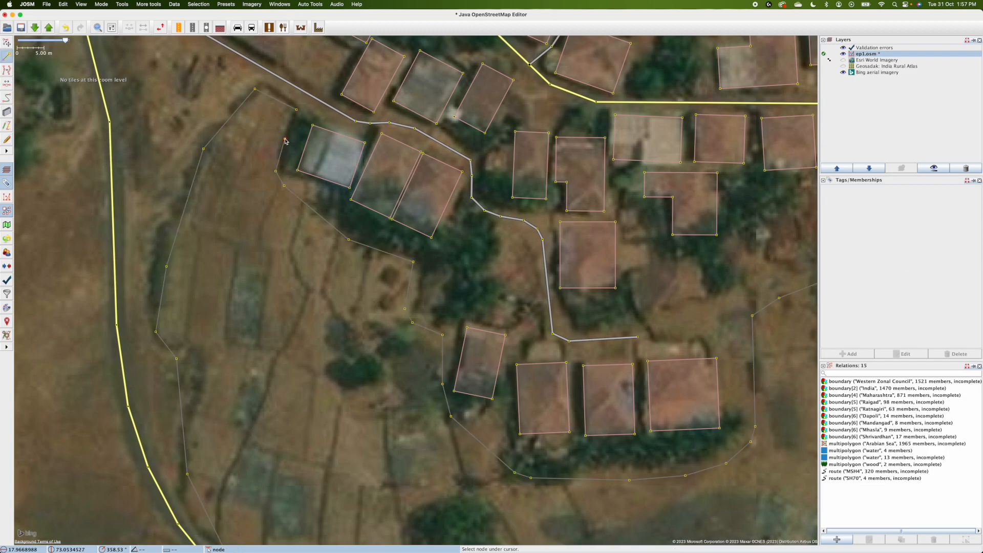
pyautogui.press('s')
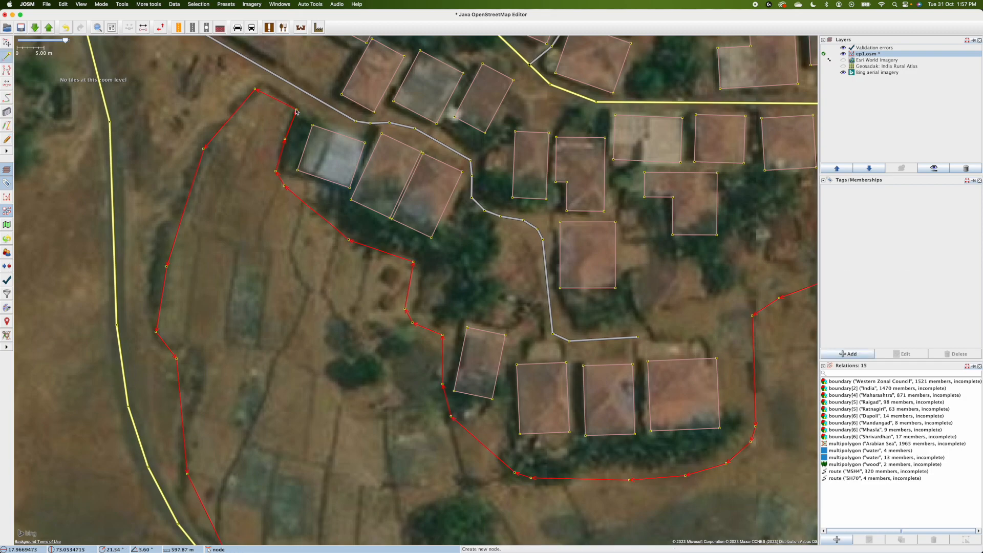
pyautogui.press('s')
pyautogui.scroll(-2, 300, 155)
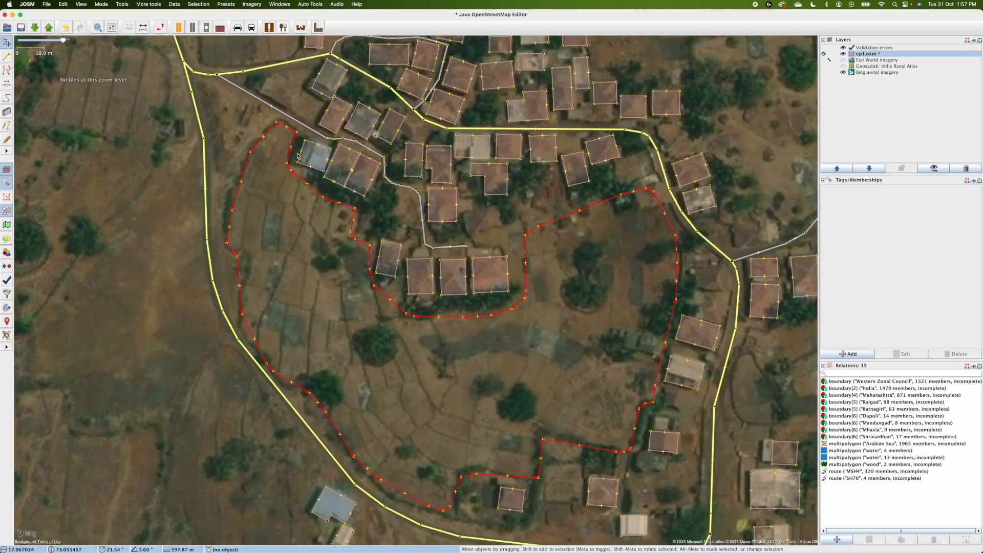
pyautogui.scroll(-3, 556, 291)
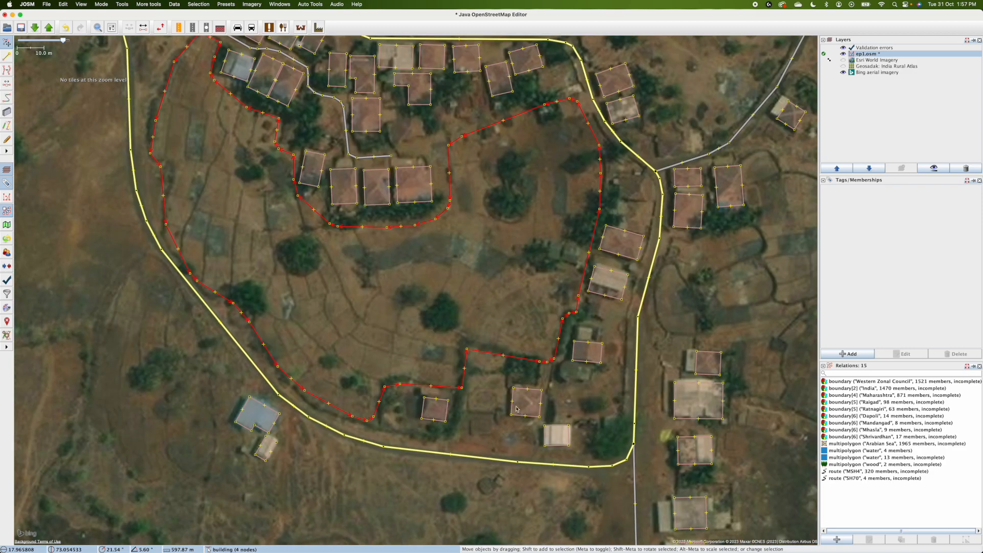
# Reshape the field outline's southern edge to take in the open plot between the two southern houses
pyautogui.press('a')
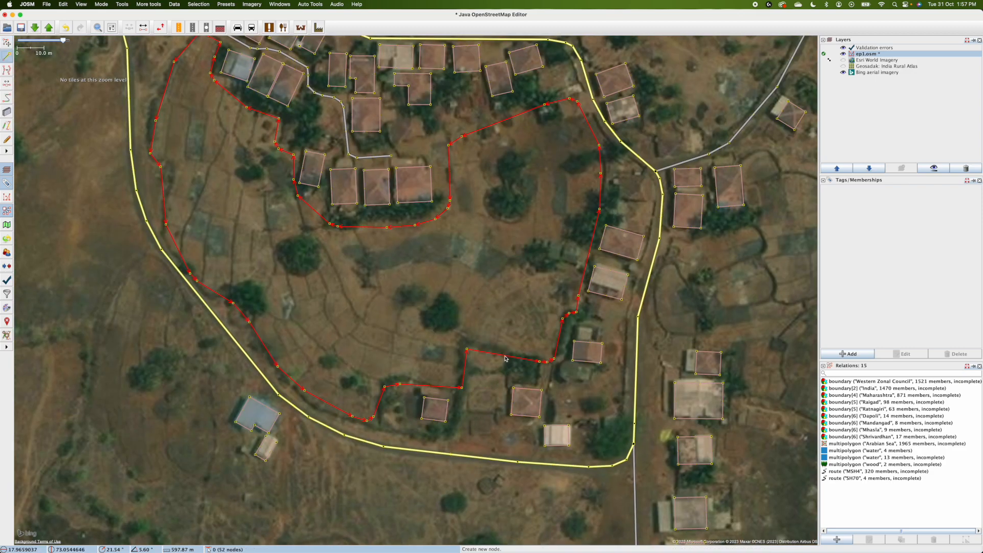
pyautogui.click(504, 358)
pyautogui.press('Escape')
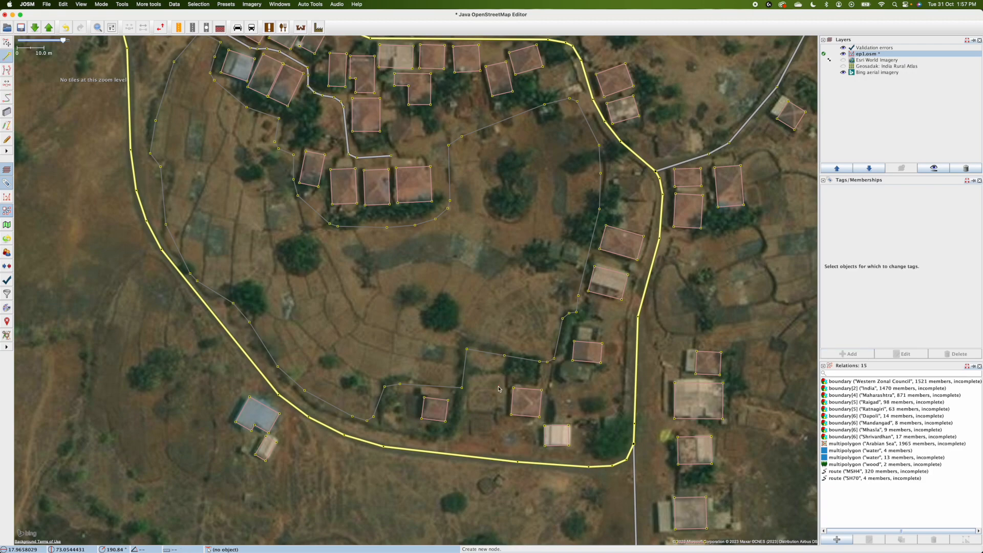
pyautogui.press('s')
pyautogui.moveTo(504, 355)
pyautogui.mouseDown()
pyautogui.moveTo(504, 413)
pyautogui.moveTo(509, 358)
pyautogui.moveTo(460, 408)
pyautogui.mouseUp()
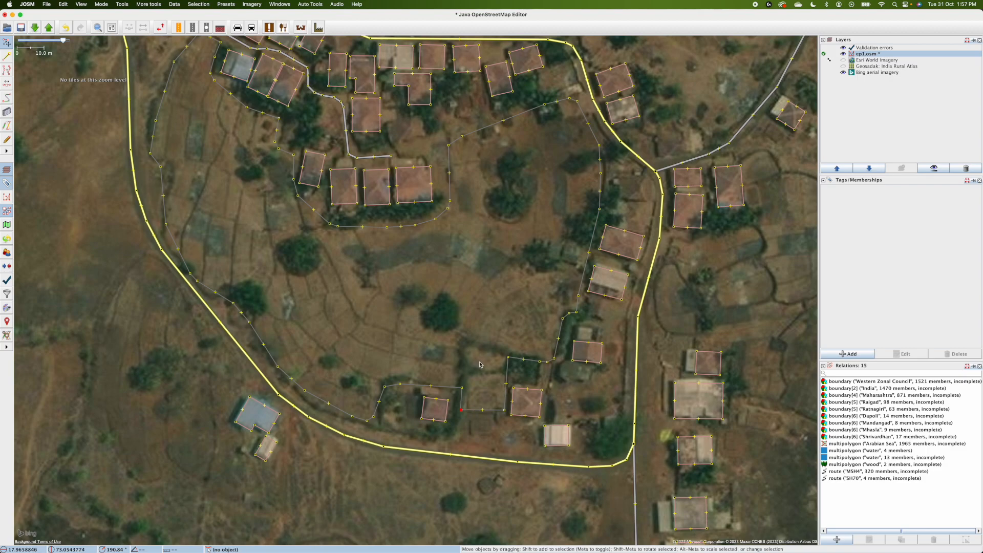
# Tag the large field outline inside the road loop as landuse=farmland
pyautogui.scroll(-3, 505, 355)
pyautogui.click(506, 361)
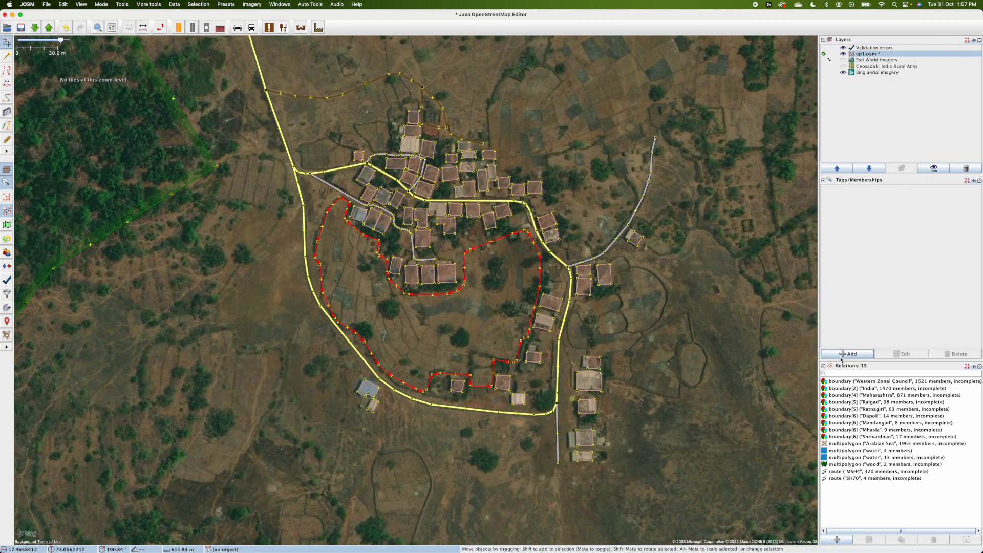
pyautogui.click(841, 357)
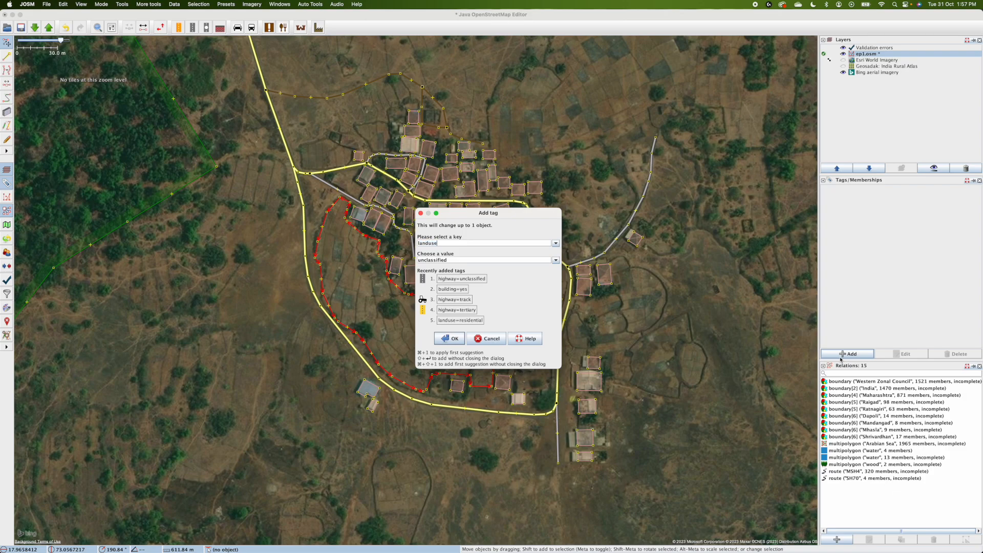
pyautogui.click(465, 262)
pyautogui.click(450, 339)
# Trace a freehand outline about 214 m long around the rounded field east of the tertiary road, below the junction houses
pyautogui.moveTo(673, 258); pyautogui.dragTo(568, 435)
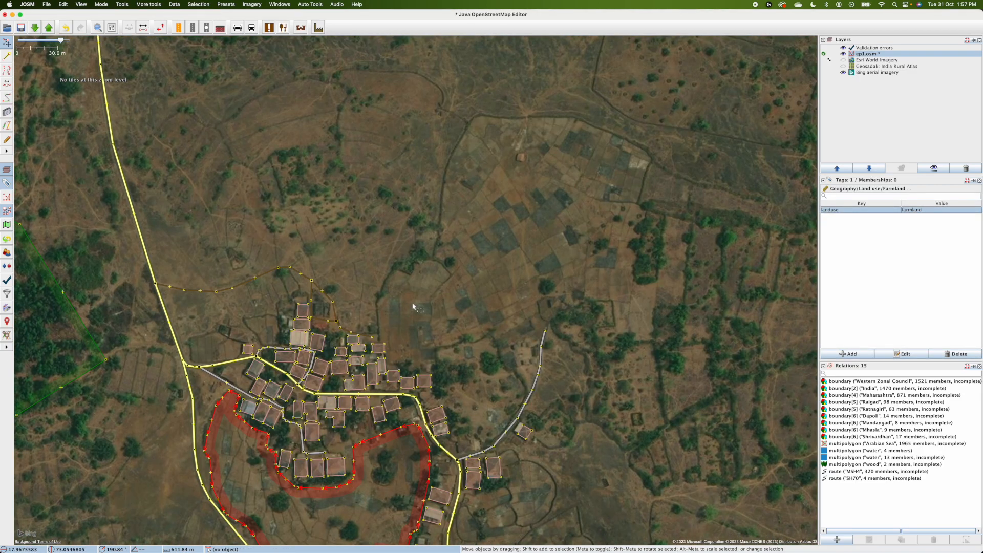
pyautogui.moveTo(486, 366); pyautogui.dragTo(422, 171)
pyautogui.scroll(2, 413, 302)
pyautogui.press('f')
pyautogui.moveTo(381, 386)
pyautogui.mouseDown()
pyautogui.moveTo(389, 320)
pyautogui.moveTo(402, 301)
pyautogui.moveTo(420, 302)
pyautogui.moveTo(436, 280)
pyautogui.moveTo(470, 269)
pyautogui.moveTo(490, 235)
pyautogui.moveTo(544, 241)
pyautogui.moveTo(565, 259)
pyautogui.moveTo(571, 307)
pyautogui.moveTo(523, 360)
pyautogui.moveTo(395, 392)
pyautogui.mouseUp()
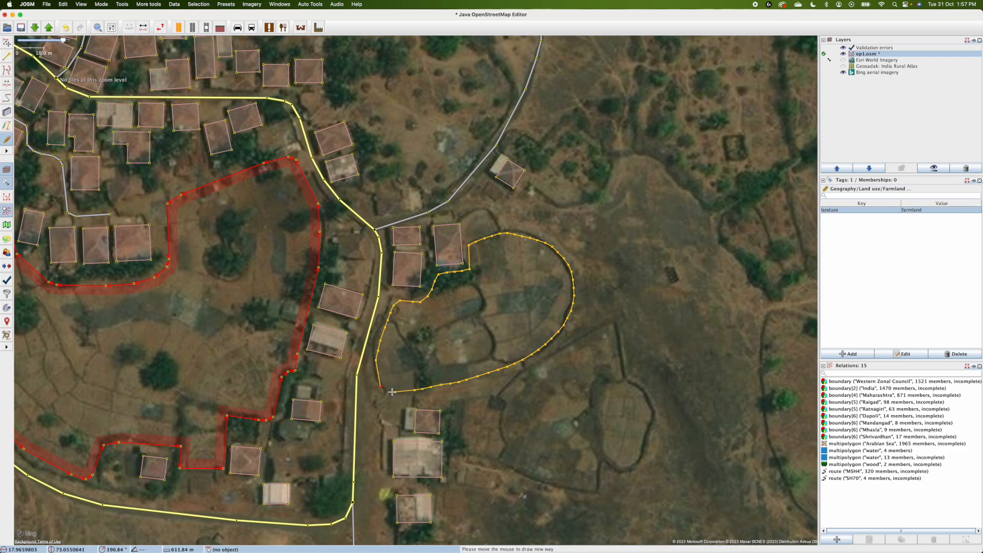
pyautogui.press('Return')
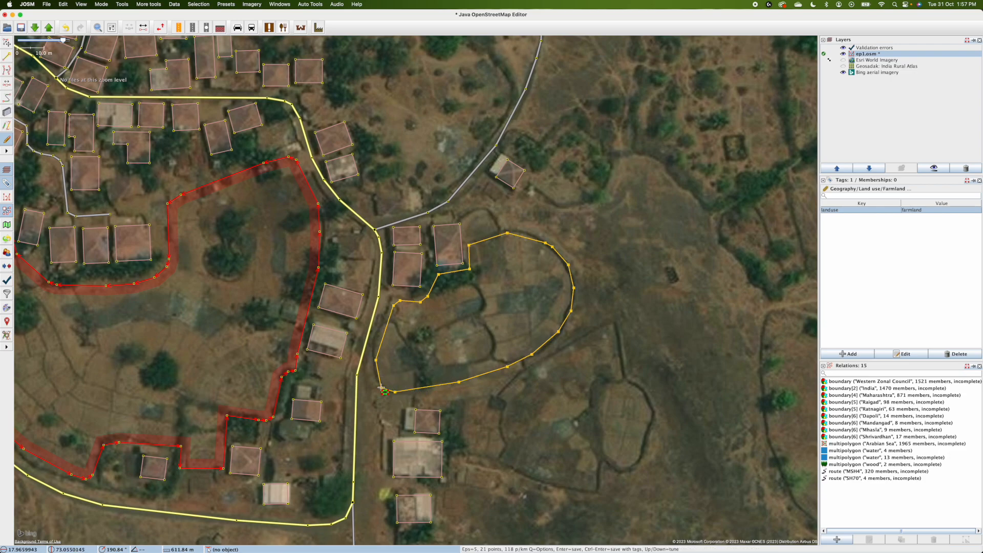
# Tag the rounded field outline east of the tertiary road as landuse=farmland
pyautogui.click(860, 357)
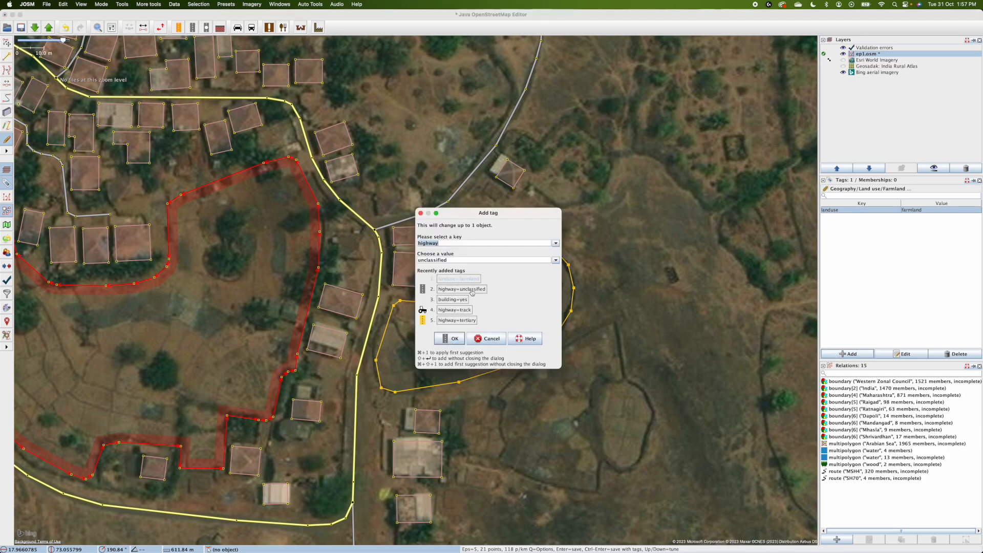
pyautogui.click(479, 339)
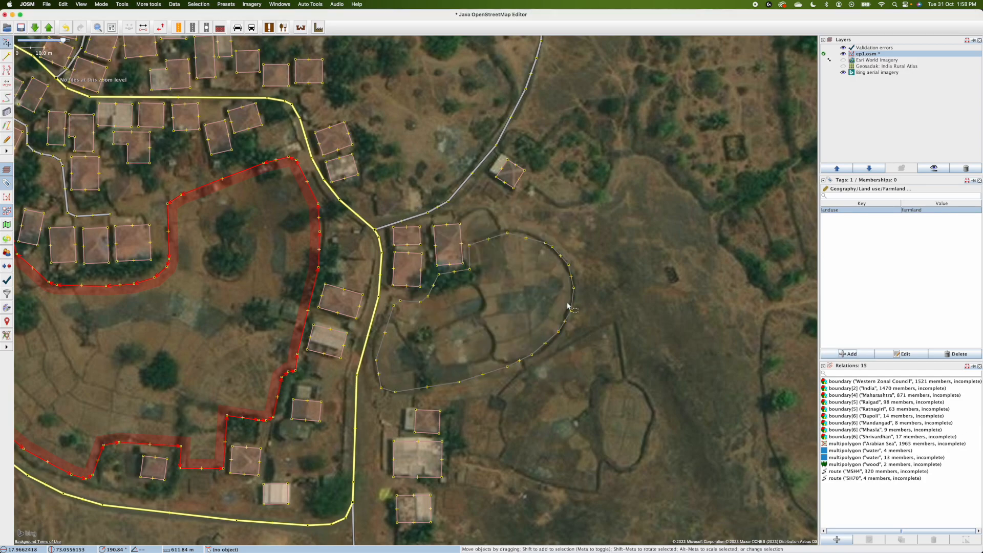
pyautogui.click(855, 356)
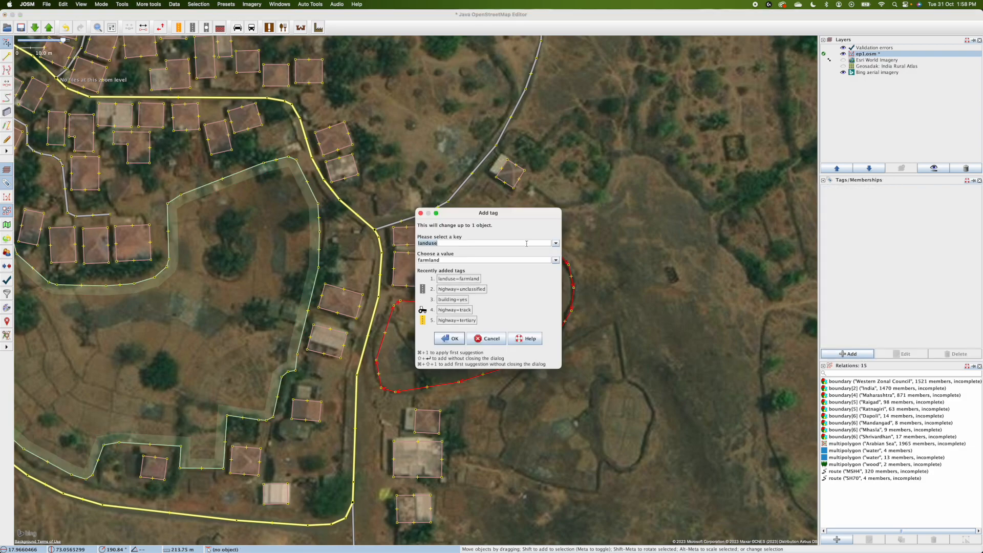
pyautogui.click(450, 340)
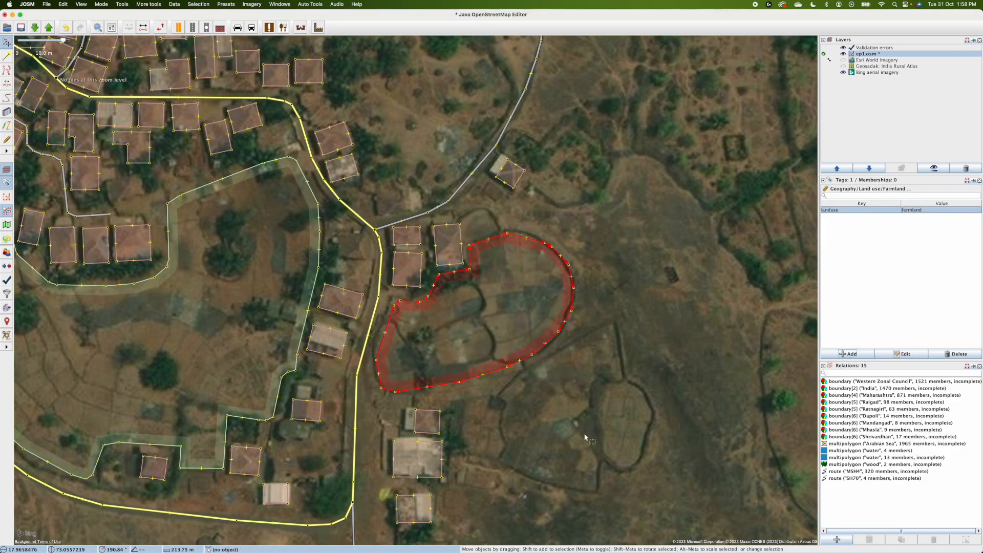
# Start outlining the adjoining field southeast of the rounded farmland, passing the houses and following the field's southern edge
pyautogui.press('a')
pyautogui.press('Escape')
pyautogui.click(416, 403)
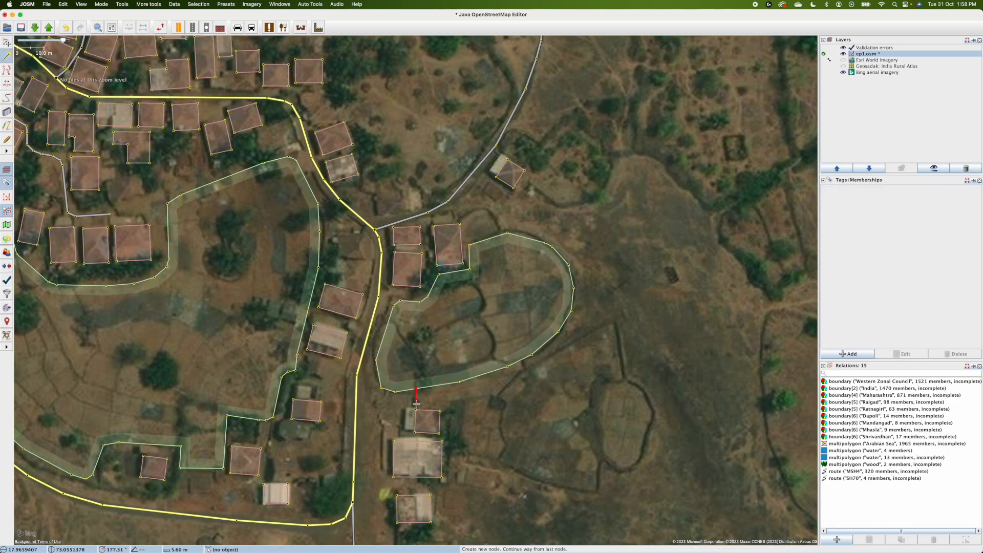
pyautogui.click(453, 405)
pyautogui.click(452, 454)
pyautogui.click(484, 456)
pyautogui.click(520, 471)
pyautogui.click(558, 484)
pyautogui.click(588, 489)
pyautogui.click(599, 490)
# Continue the outline around the field's eastern and northern sides, closing it along the rounded farmland's edge at about 261 m total
pyautogui.click(604, 465)
pyautogui.click(653, 403)
pyautogui.click(639, 388)
pyautogui.click(626, 379)
pyautogui.click(615, 320)
pyautogui.click(527, 366)
pyautogui.click(523, 359)
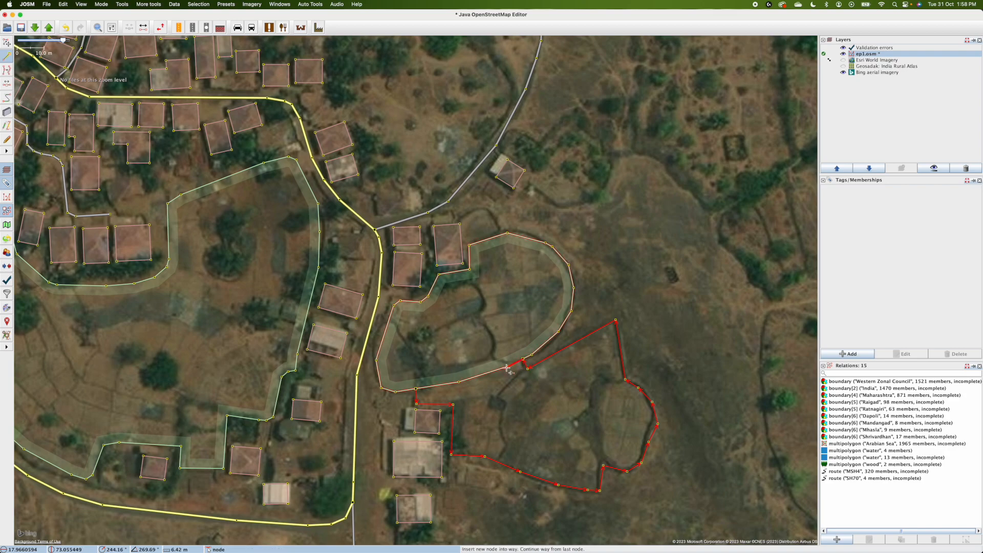
pyautogui.click(507, 367)
pyautogui.click(459, 382)
pyautogui.click(417, 389)
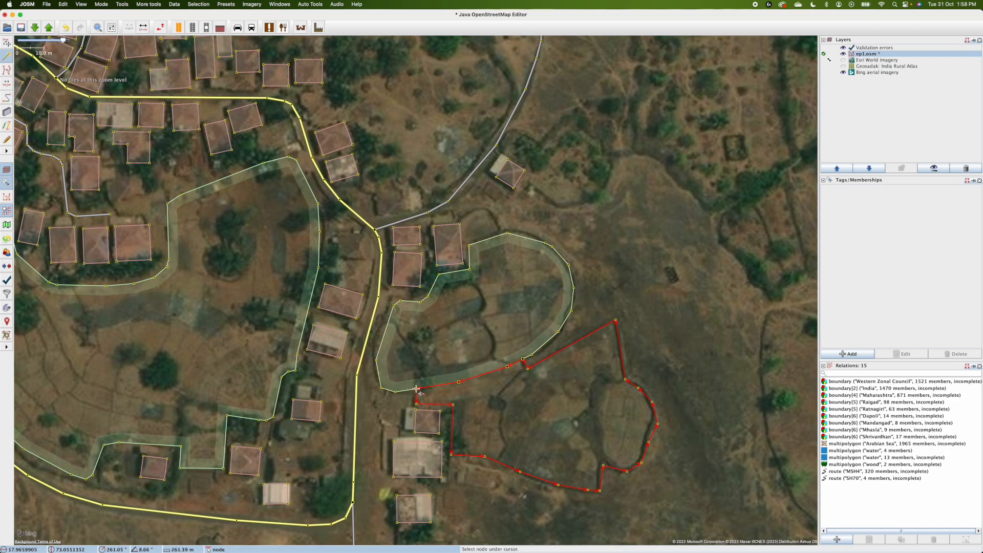
# Tag the closed field outline southeast of the rounded farmland as landuse=farmland
pyautogui.click(861, 354)
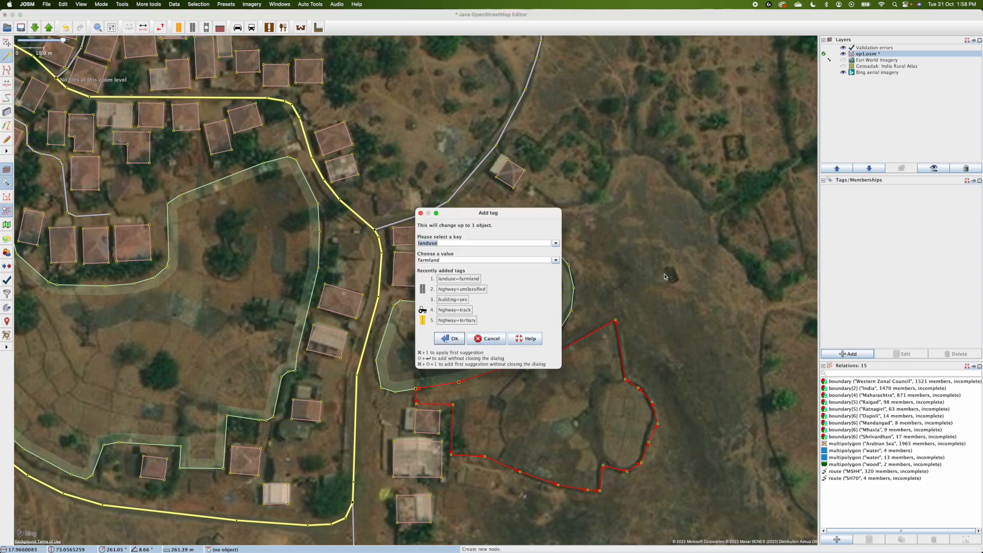
pyautogui.click(454, 339)
# Examine the aerial imagery around the village and along the stream to its east for further features to map
pyautogui.scroll(-5, 650, 347)
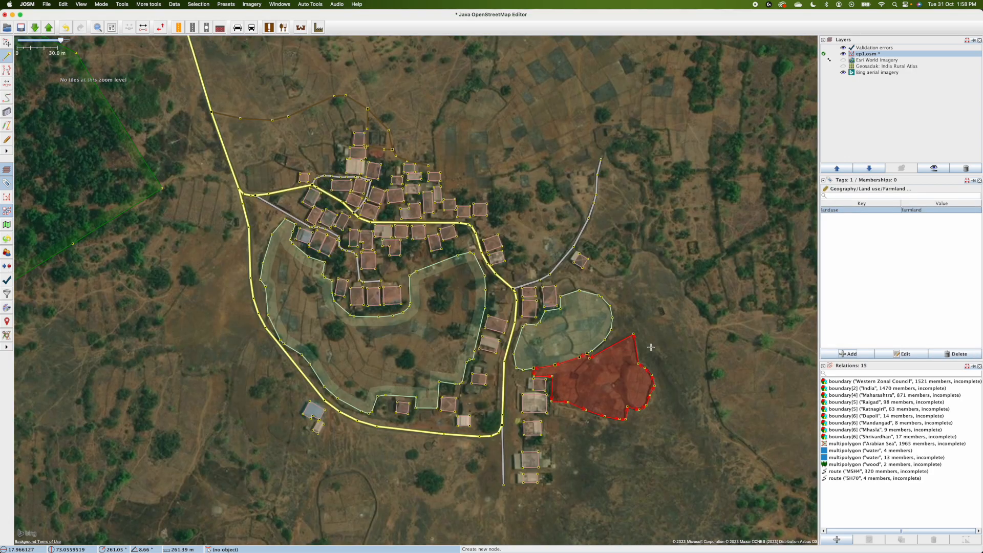
pyautogui.moveTo(657, 318); pyautogui.dragTo(477, 417)
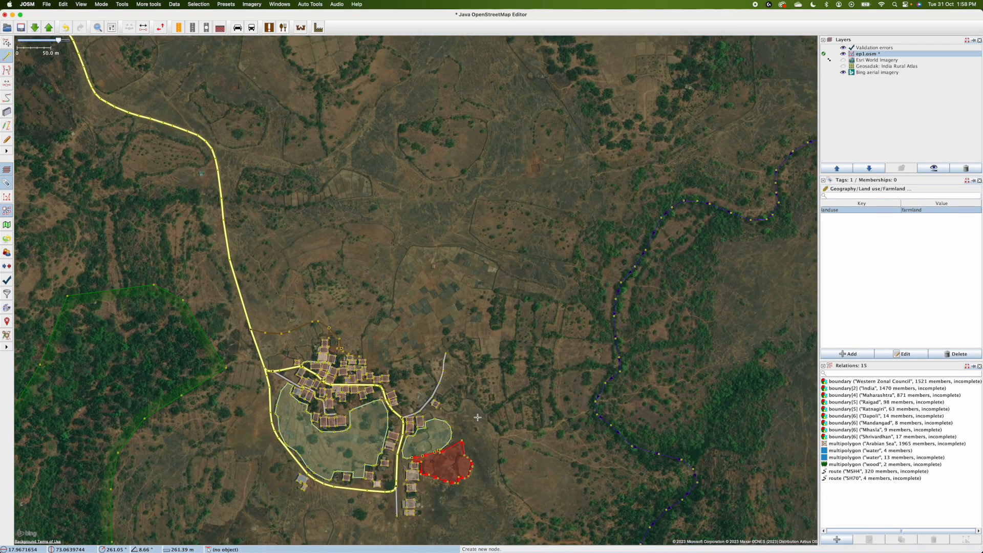
pyautogui.moveTo(408, 242); pyautogui.dragTo(203, 353)
pyautogui.moveTo(546, 206); pyautogui.dragTo(419, 205)
pyautogui.moveTo(542, 375); pyautogui.dragTo(608, 226)
pyautogui.scroll(2, 503, 212)
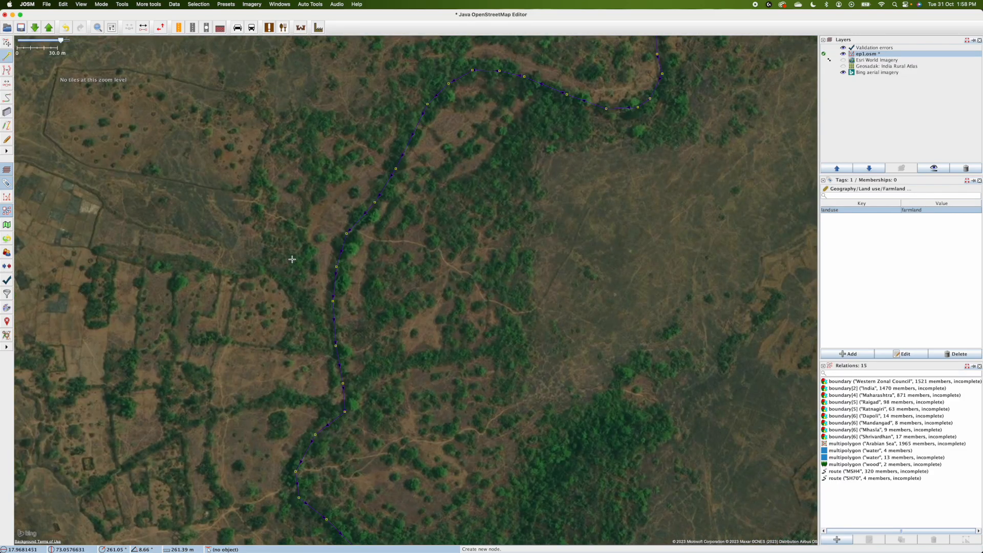
pyautogui.moveTo(509, 457); pyautogui.dragTo(374, 393)
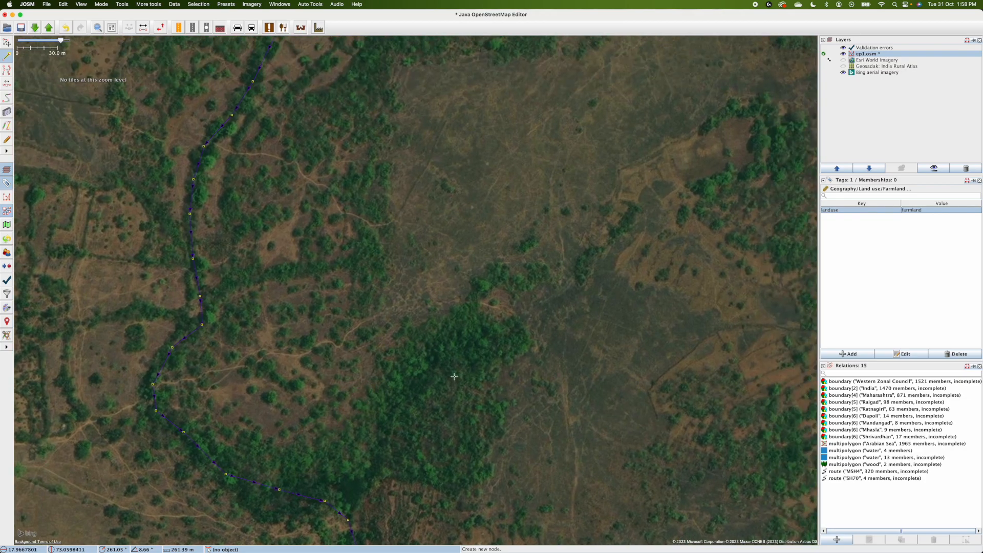
pyautogui.moveTo(486, 206)
pyautogui.mouseDown()
pyautogui.moveTo(428, 405)
pyautogui.moveTo(490, 257)
pyautogui.moveTo(377, 288)
pyautogui.mouseUp()
pyautogui.moveTo(334, 455); pyautogui.dragTo(430, 212)
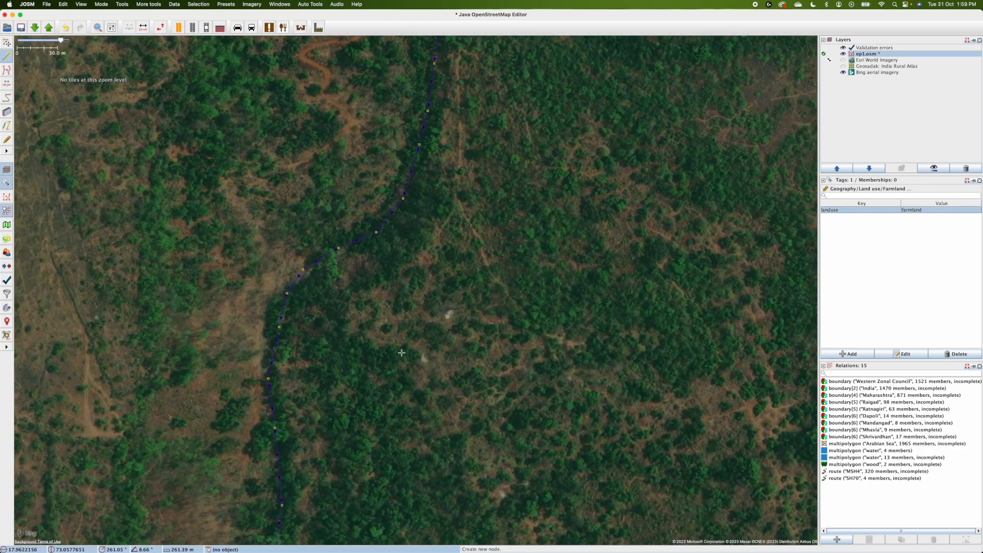
pyautogui.moveTo(438, 397); pyautogui.dragTo(476, 265)
pyautogui.scroll(-2, 476, 266)
pyautogui.moveTo(586, 348); pyautogui.dragTo(503, 287)
pyautogui.moveTo(427, 327); pyautogui.dragTo(255, 478)
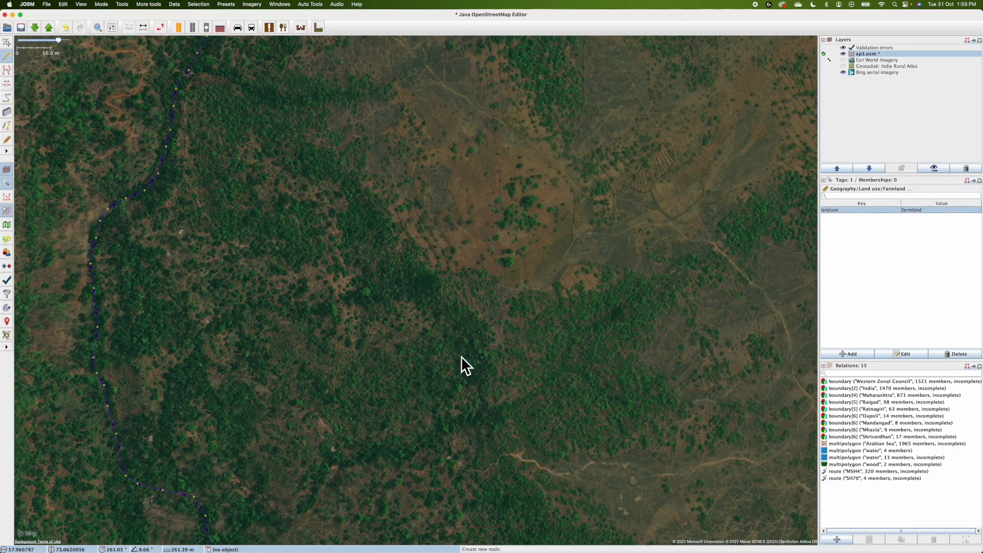
# Survey the open land and tree cover east of the stream, returning to the mapped village
pyautogui.moveTo(476, 185); pyautogui.dragTo(469, 349)
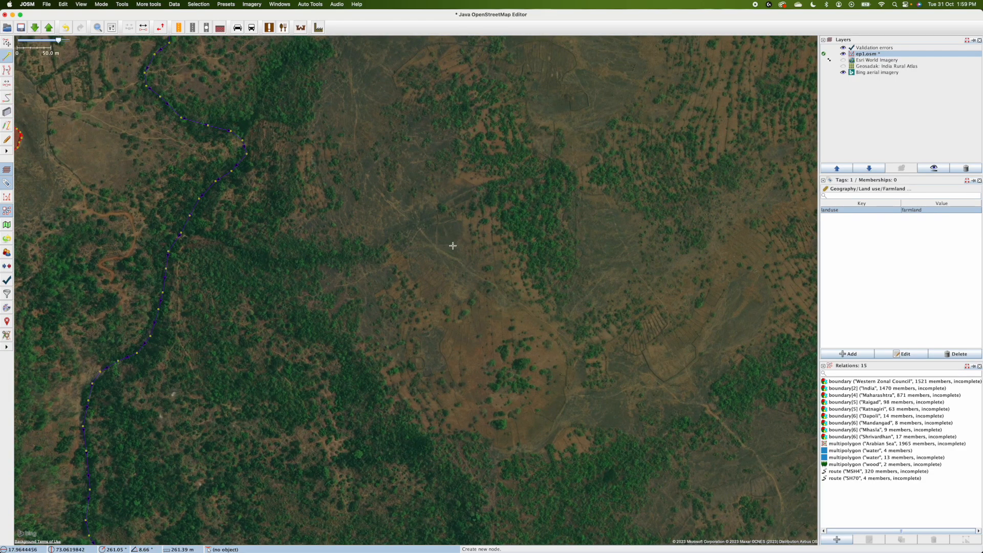
pyautogui.scroll(2, 379, 174)
pyautogui.scroll(-3, 380, 175)
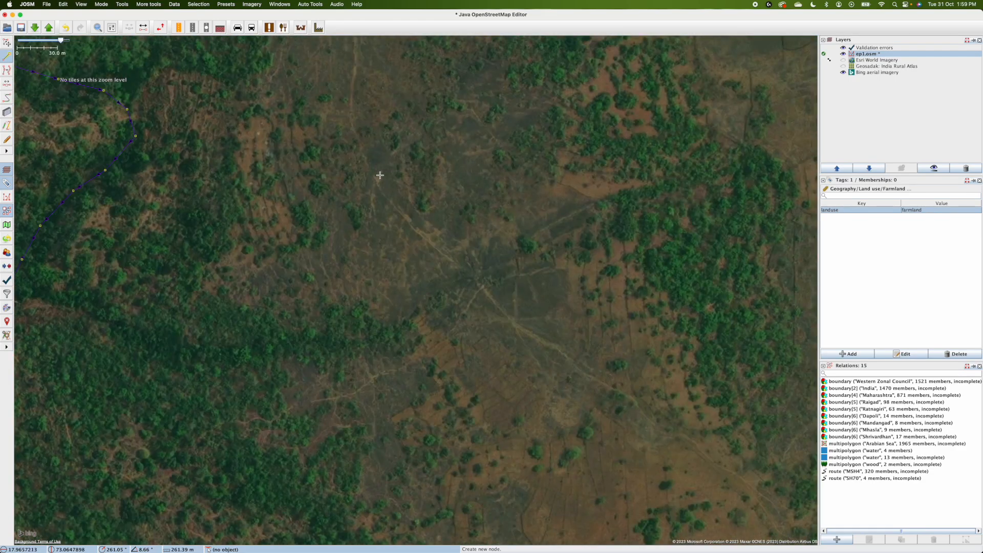
pyautogui.moveTo(378, 176); pyautogui.dragTo(430, 366)
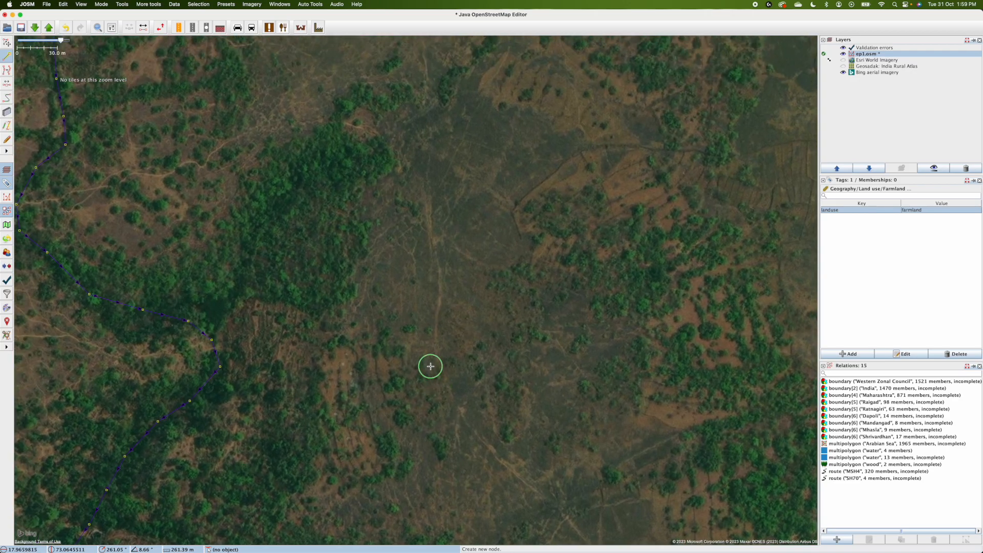
pyautogui.moveTo(430, 366); pyautogui.dragTo(468, 376)
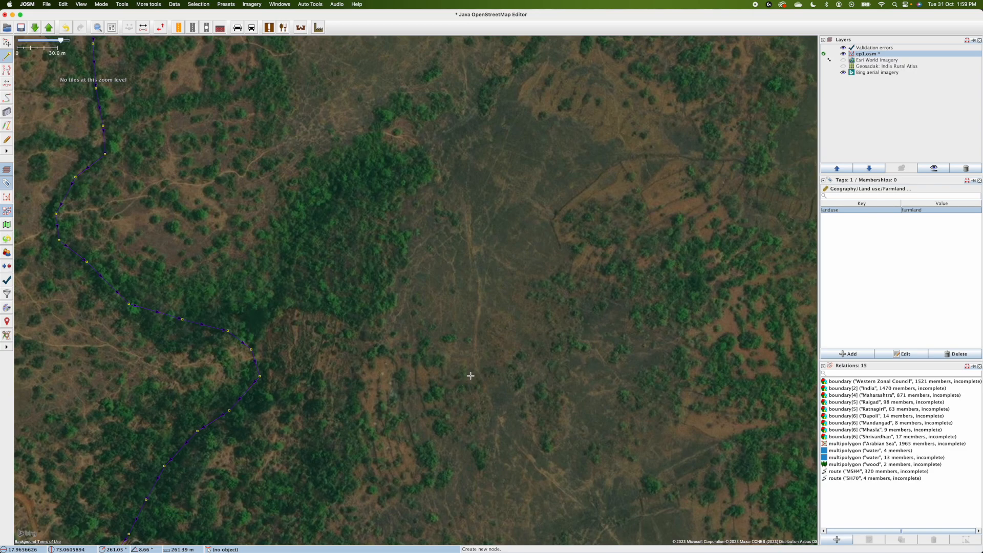
pyautogui.moveTo(510, 186); pyautogui.dragTo(460, 275)
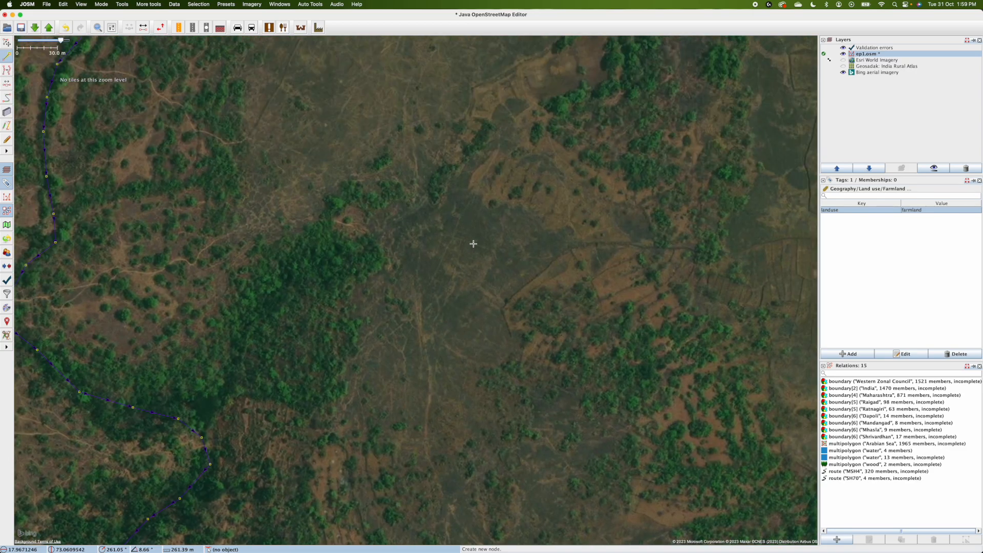
pyautogui.moveTo(451, 437); pyautogui.dragTo(613, 408)
pyautogui.moveTo(288, 350); pyautogui.dragTo(606, 279)
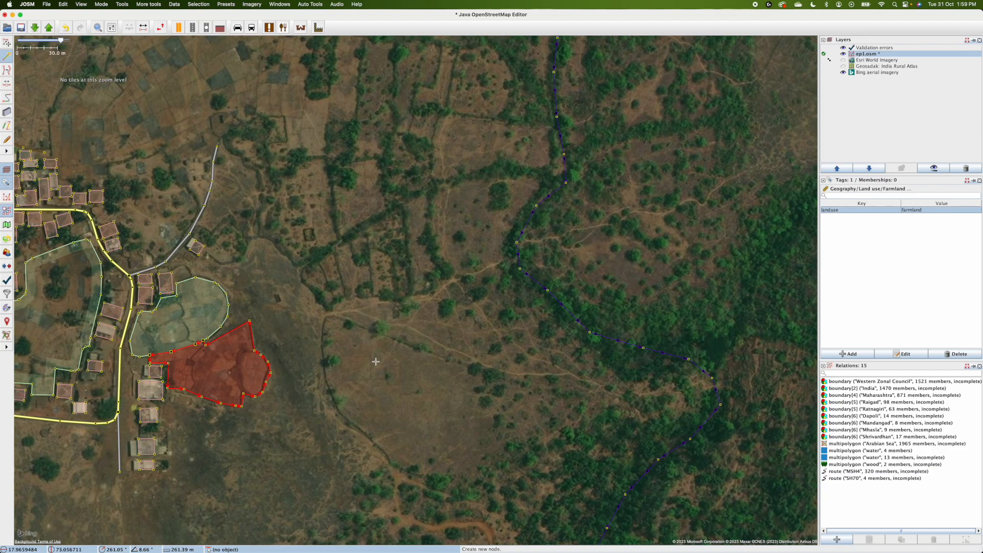
pyautogui.moveTo(441, 299); pyautogui.dragTo(630, 233)
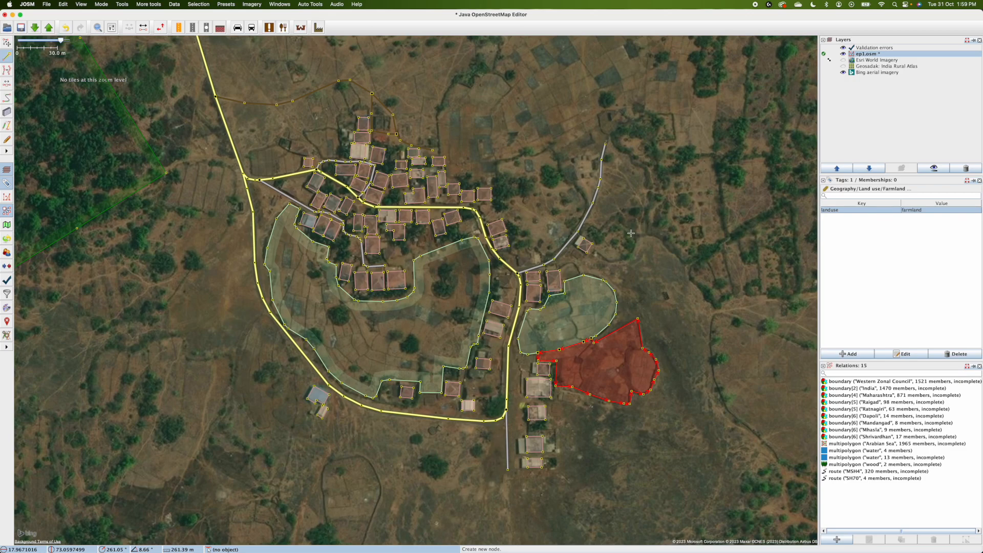
# Upload the edits to OpenStreetMap, replacing "roads" with "farmlands" in the changeset comment and keeping Bing as the source
pyautogui.click(49, 27)
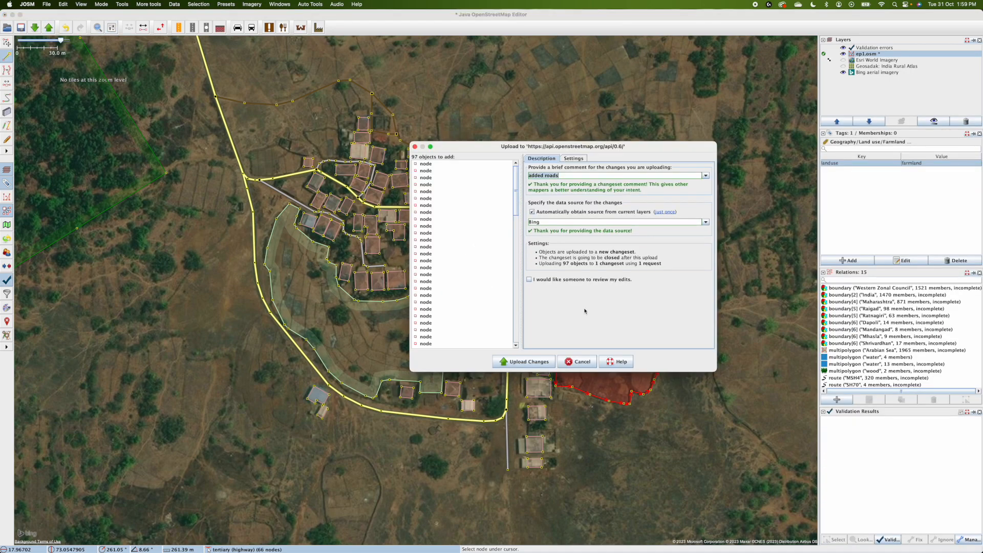
pyautogui.doubleClick(558, 177)
pyautogui.write('farmlands')
pyautogui.click(519, 361)
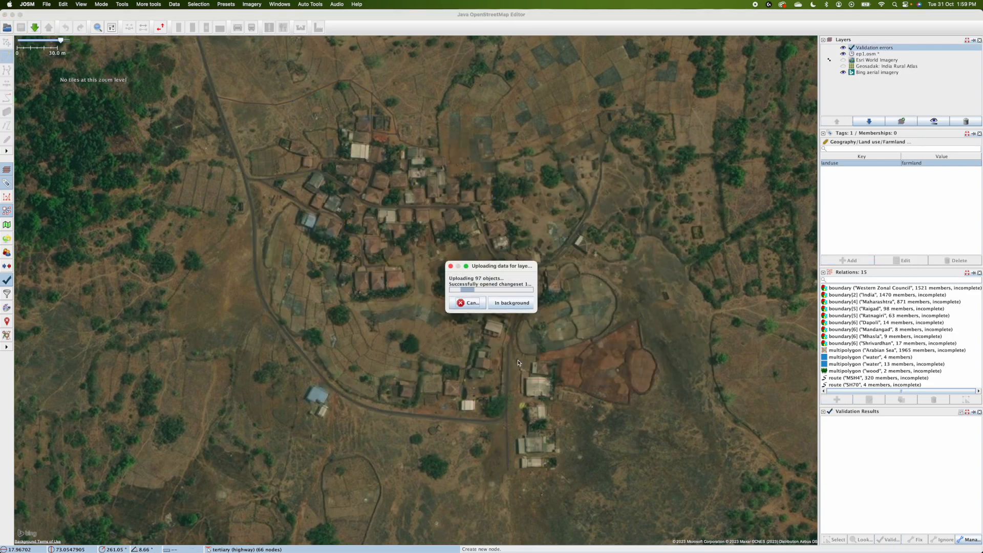